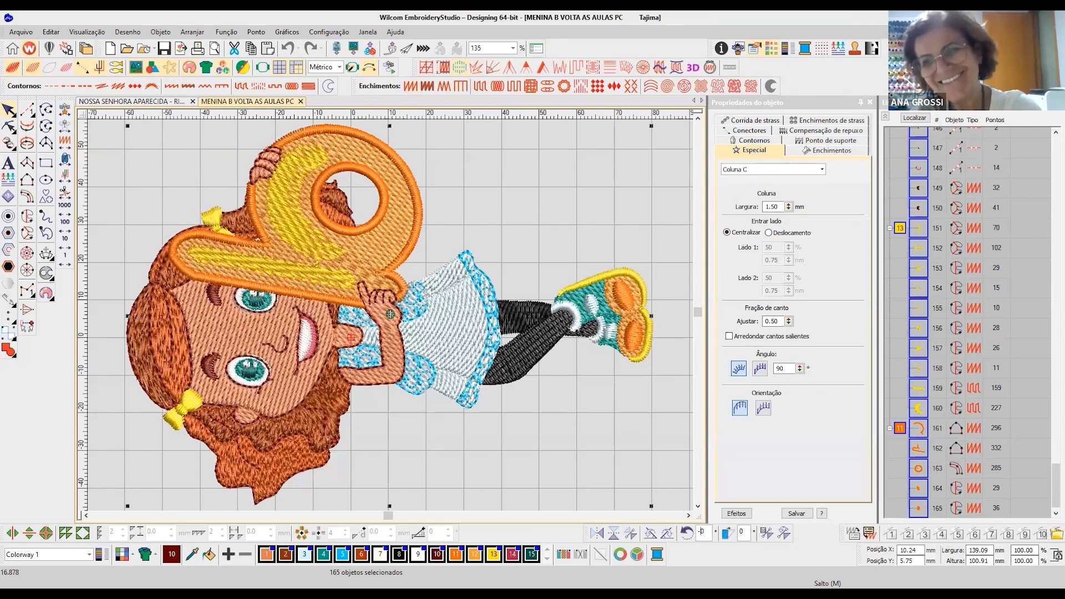
# - Rotate the whole design a quarter turn so the girl stands upright, and clear the selection
pyautogui.click(687, 528)
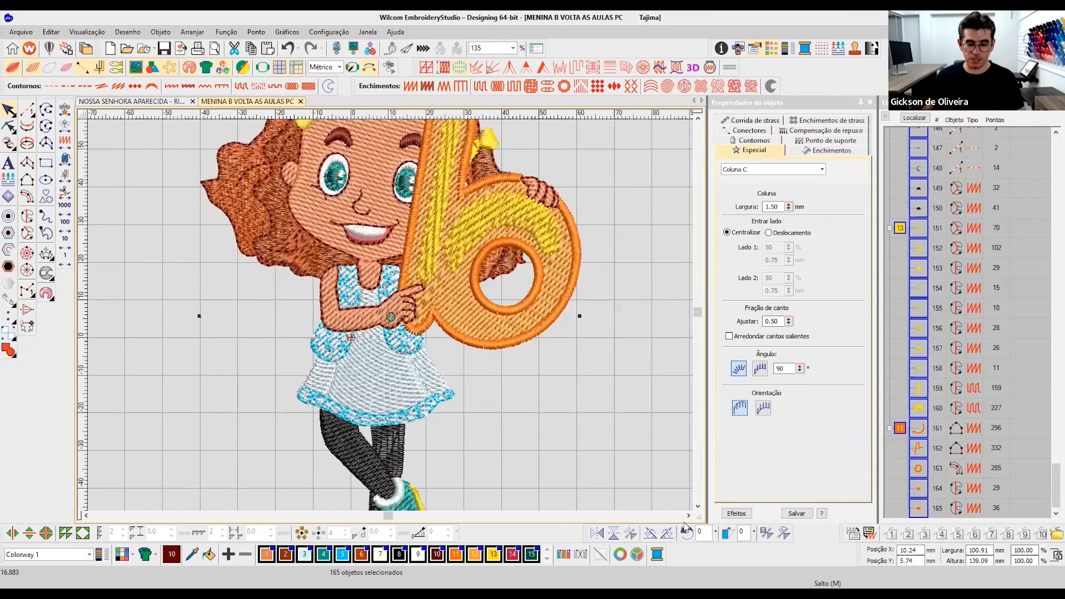
pyautogui.press('0')
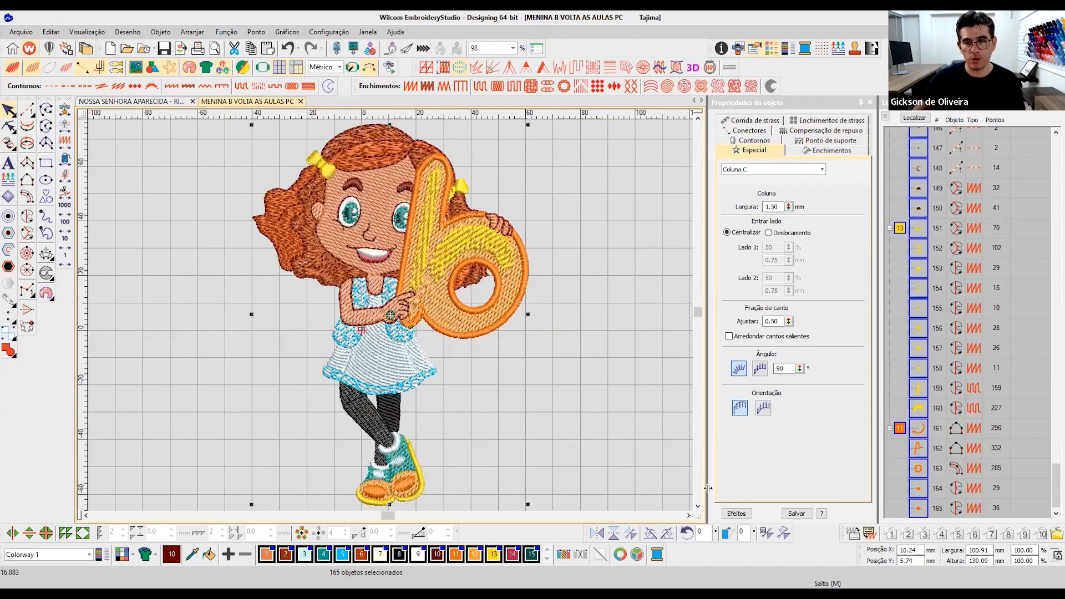
pyautogui.click(610, 315)
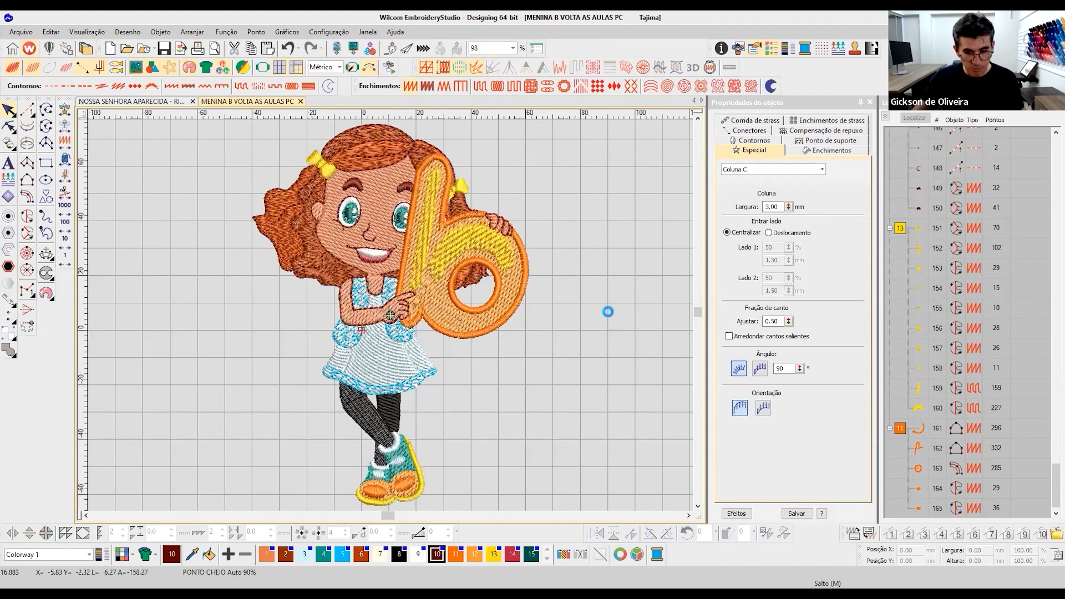
# - Check the size of the whole design and play back its stitching sequence
pyautogui.hotkey('ctrl', 'a')
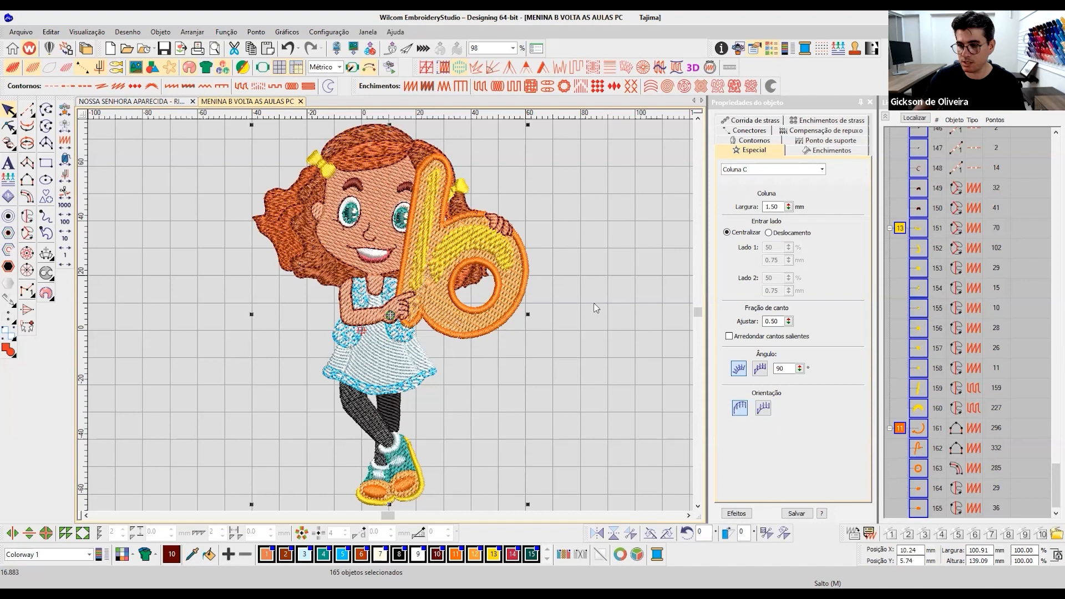
pyautogui.click(567, 277)
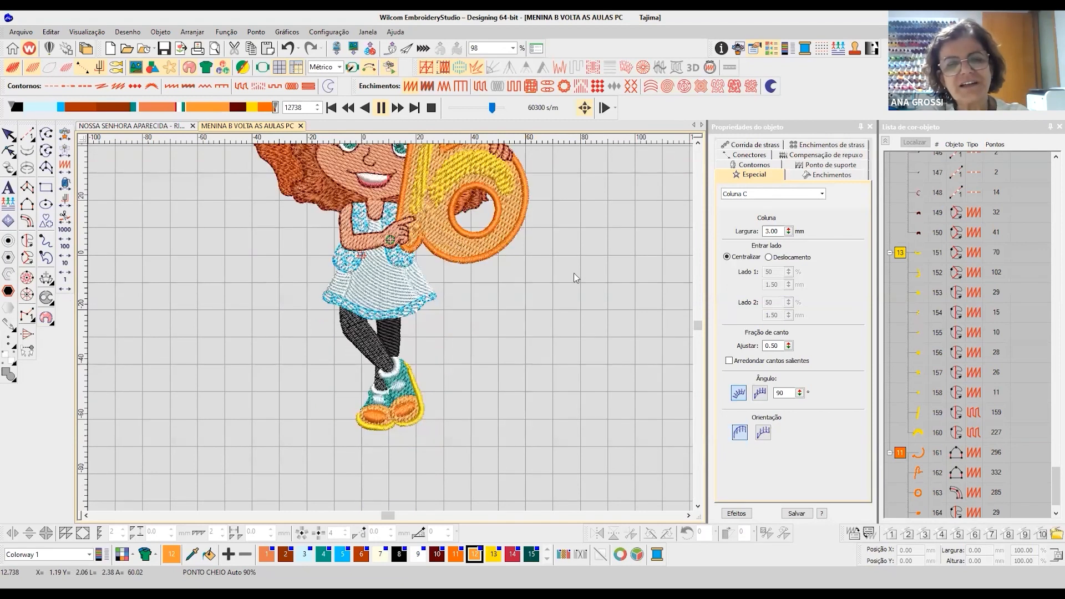
pyautogui.hotkey('shift', 'r')
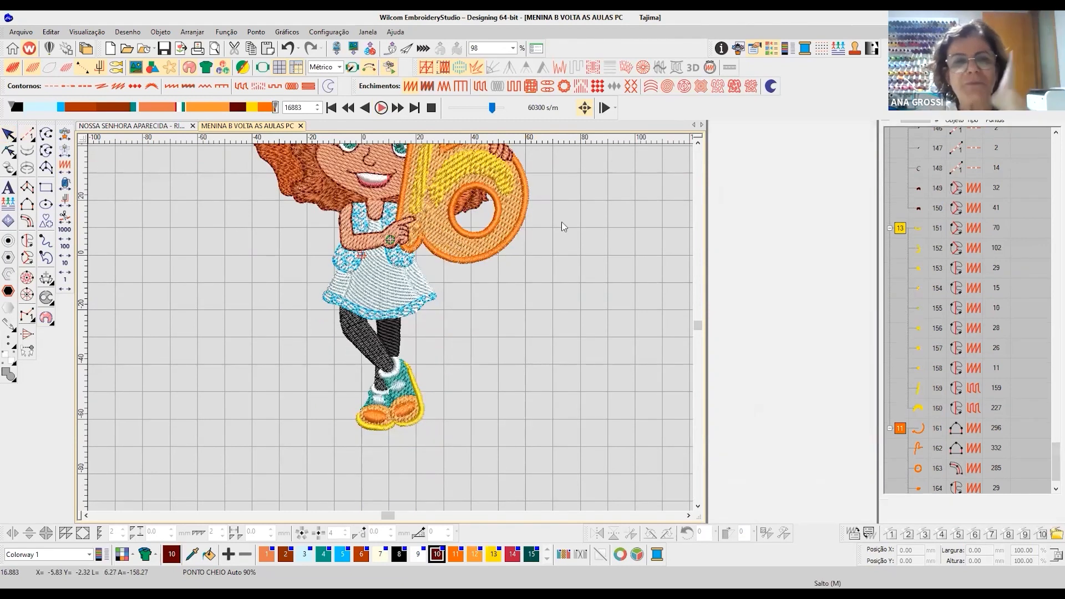
pyautogui.scroll(2, 546, 226)
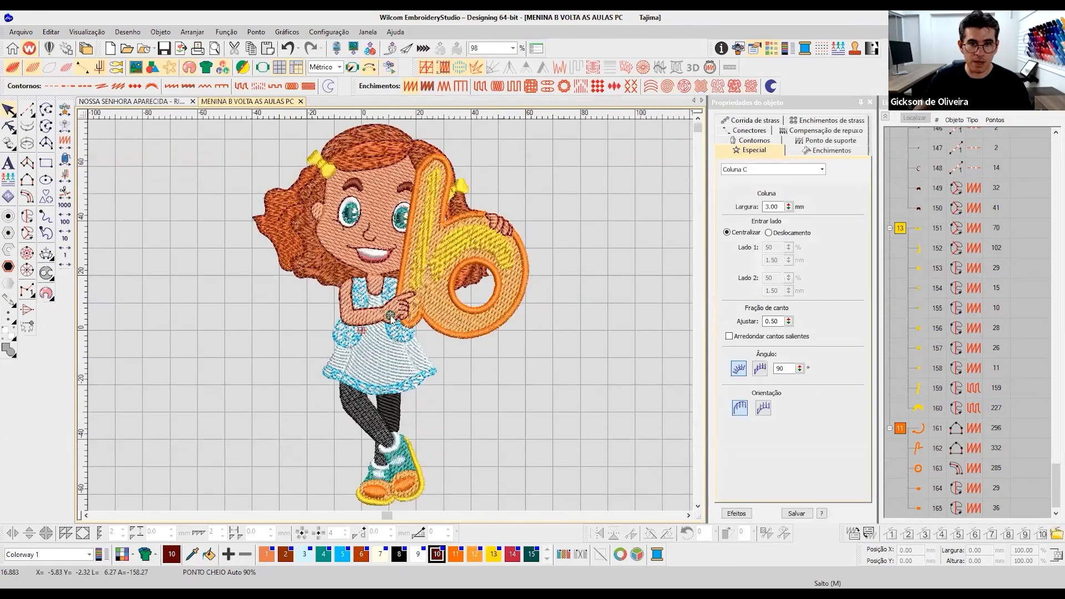
# - Examine the face and the letter b in stitch view, checking the letter's fill settings and its realistic rendering
pyautogui.scroll(3, 407, 222)
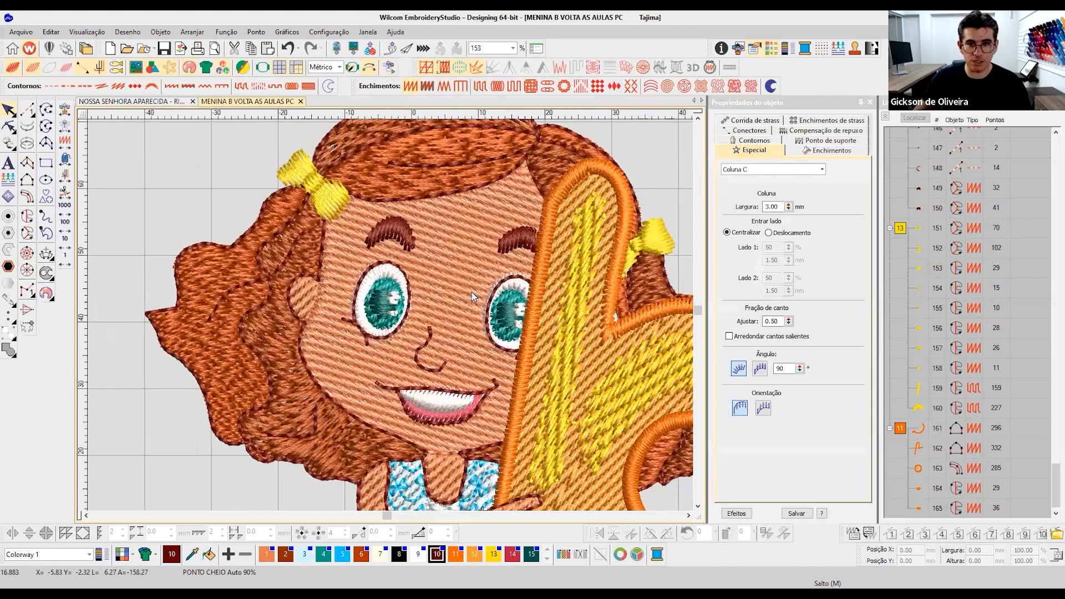
pyautogui.press('t')
pyautogui.click(552, 311)
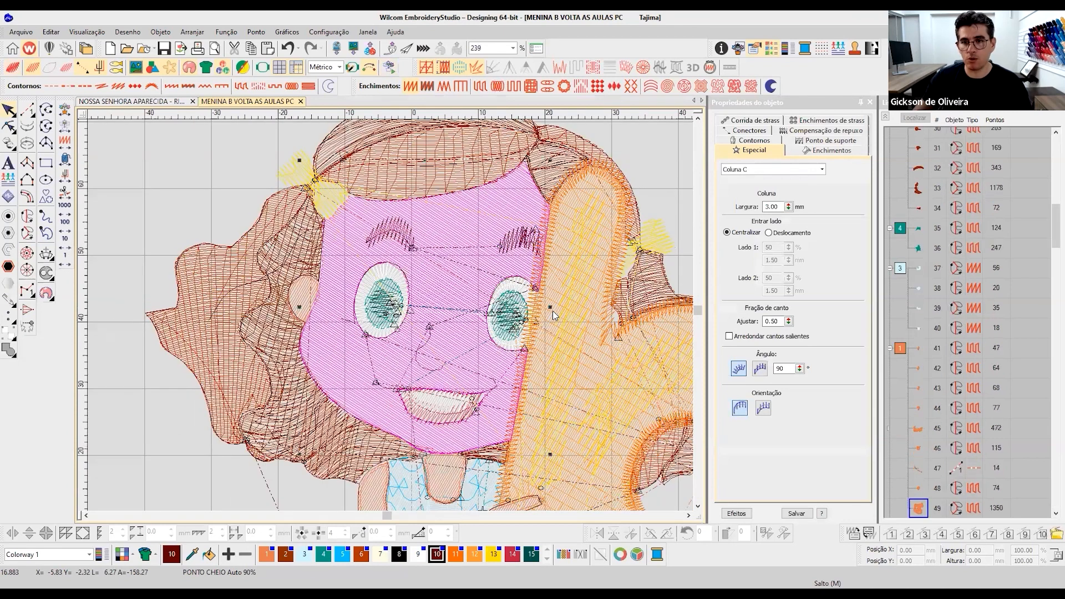
pyautogui.click(816, 154)
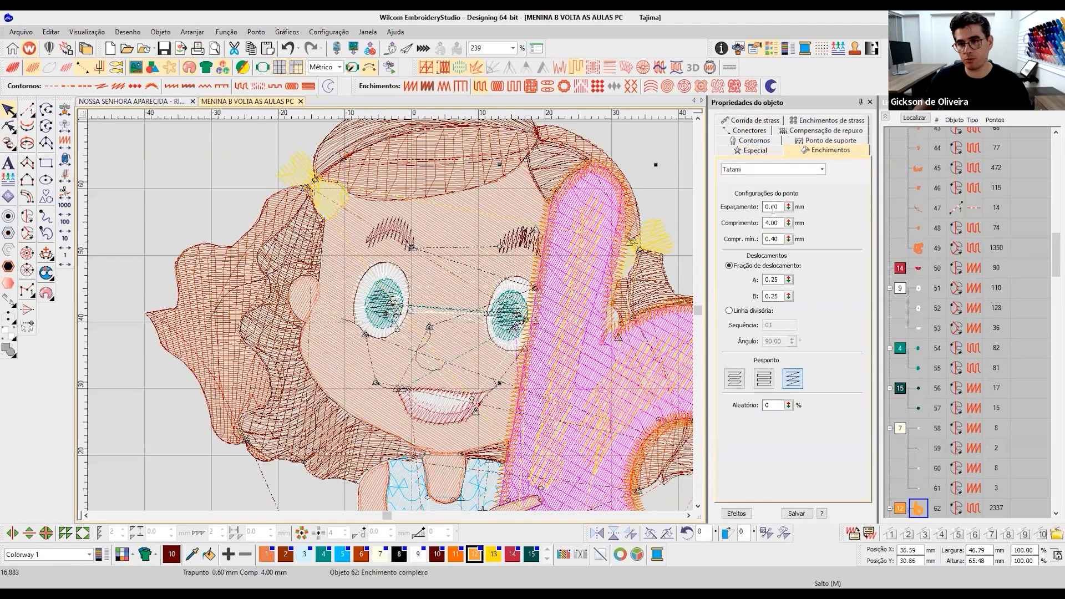
pyautogui.press('t')
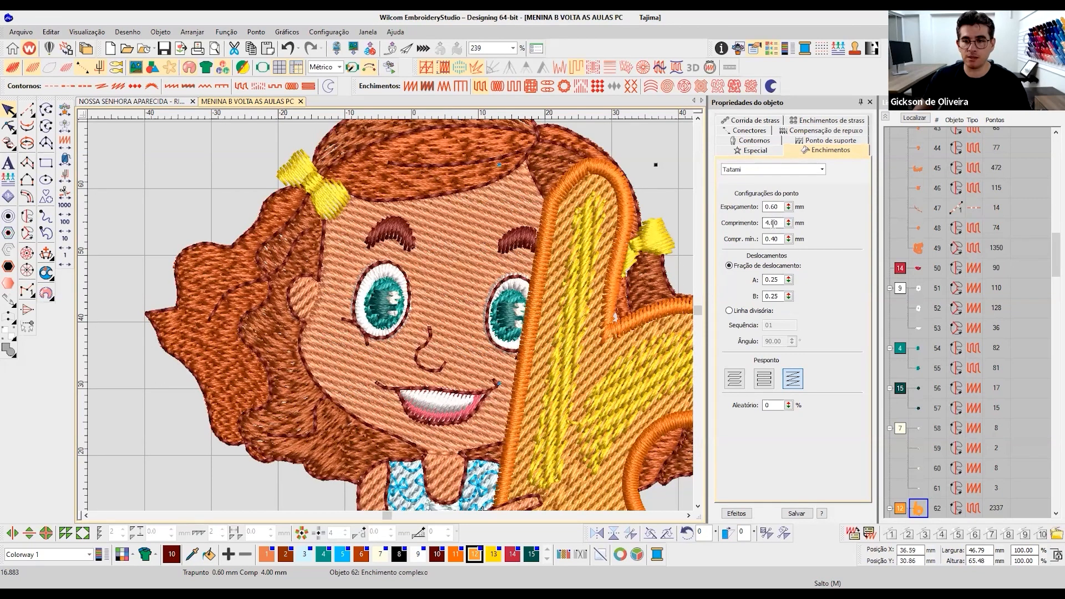
pyautogui.press('t')
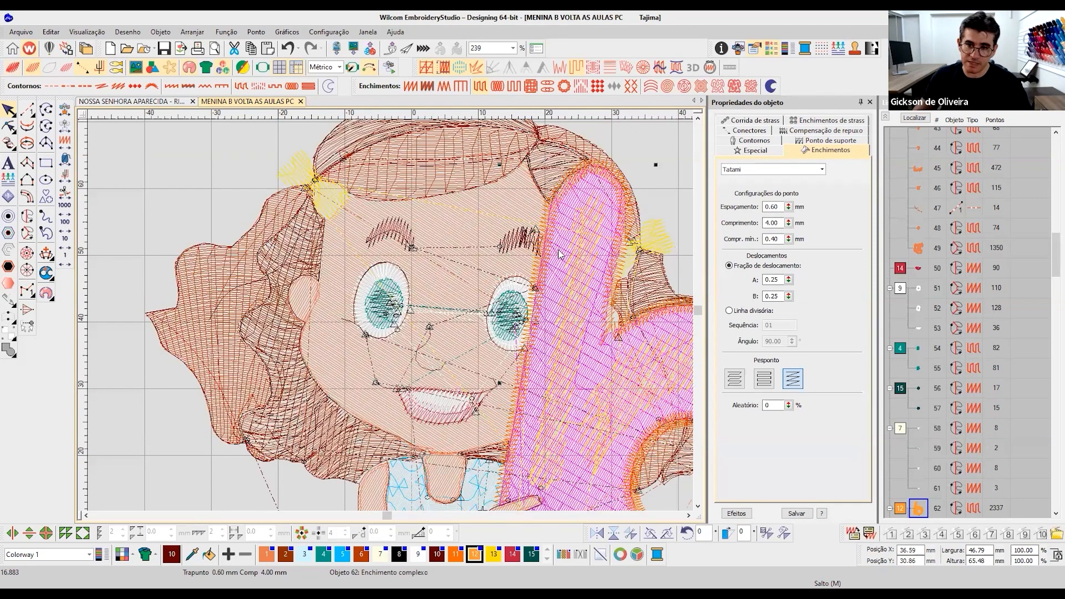
# - Turn off the Trapunto effect on the girl's face, leaving a plain Tatami fill
pyautogui.click(459, 239)
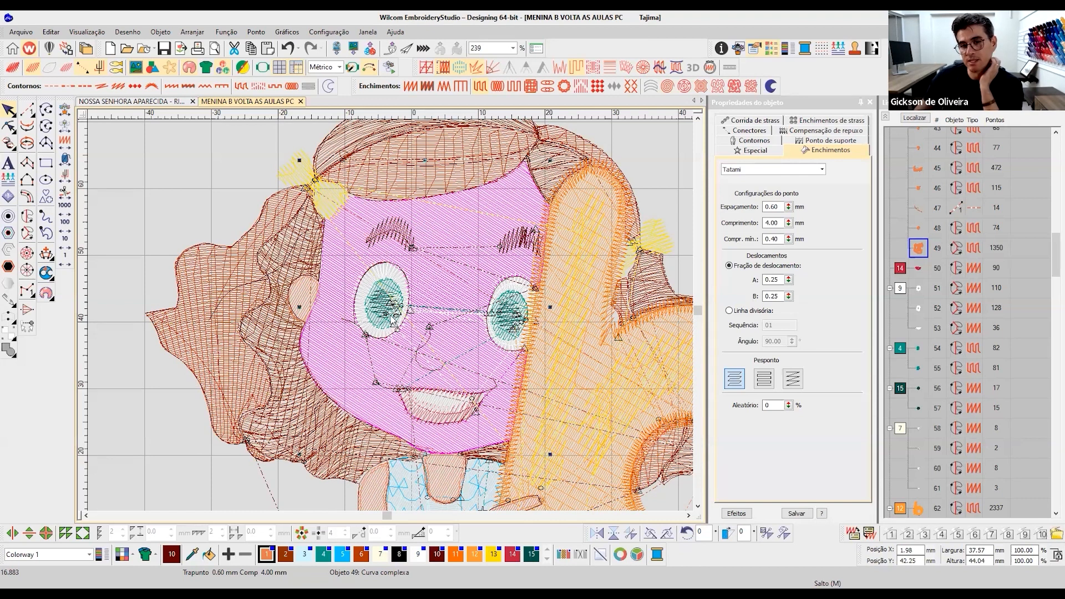
pyautogui.scroll(-2, 391, 317)
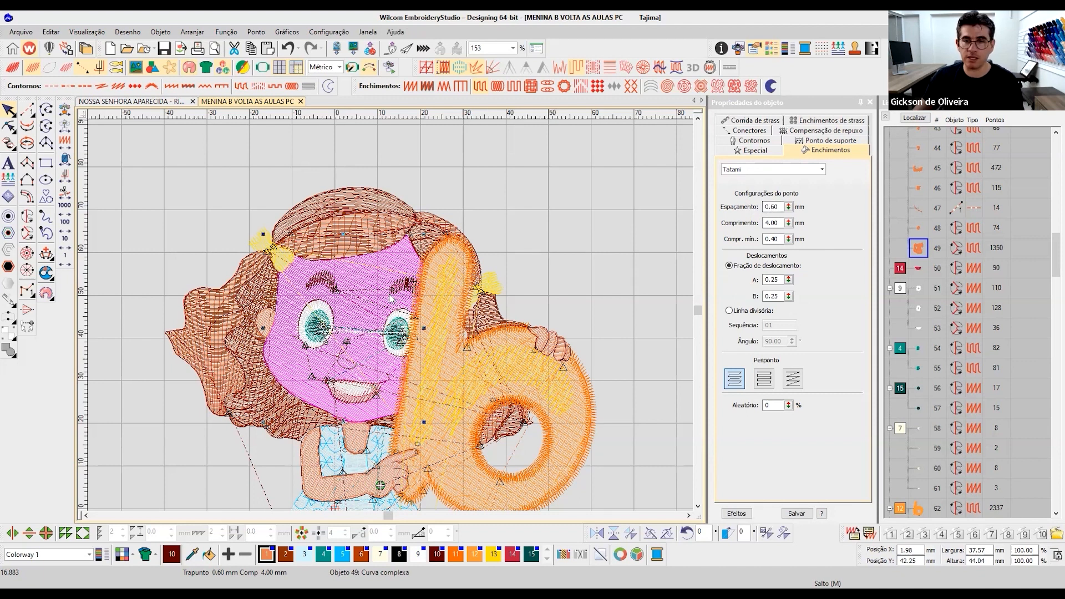
pyautogui.press('0')
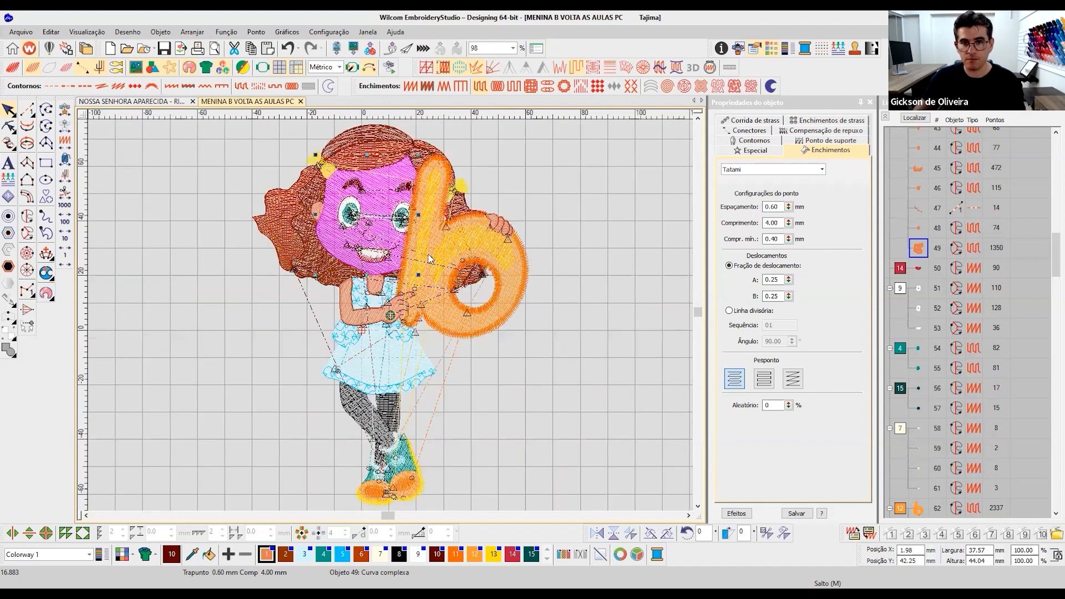
pyautogui.press('b')
pyautogui.moveTo(495, 272); pyautogui.dragTo(520, 291)
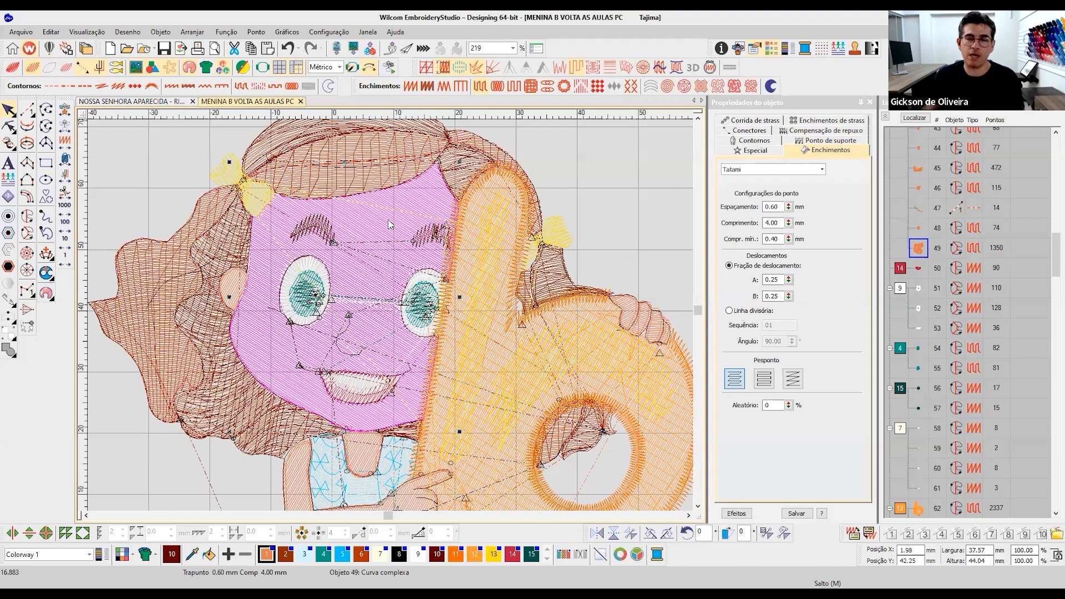
pyautogui.click(575, 69)
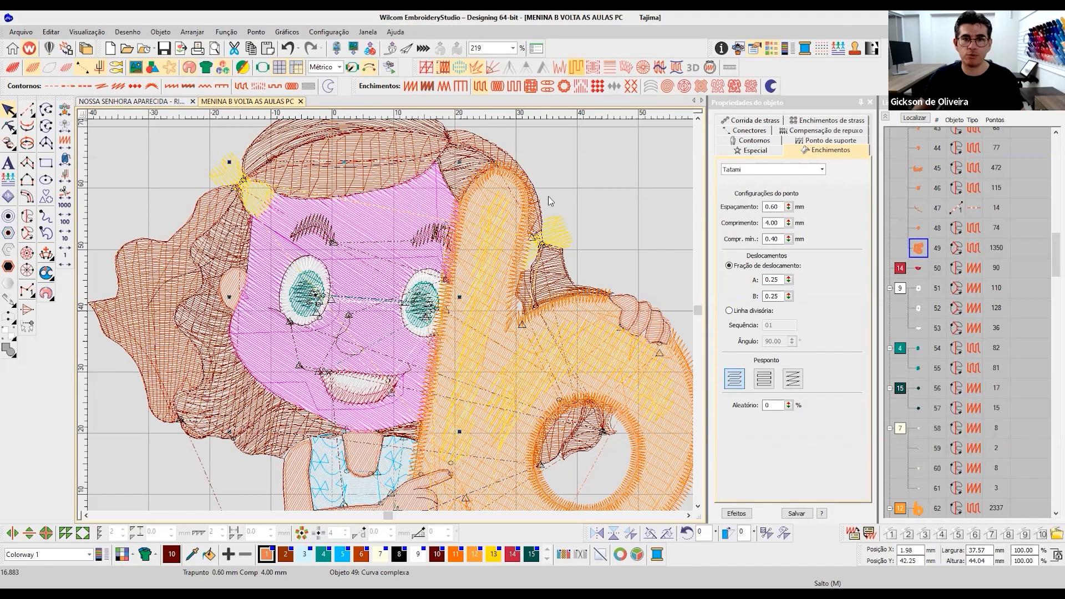
pyautogui.click(732, 513)
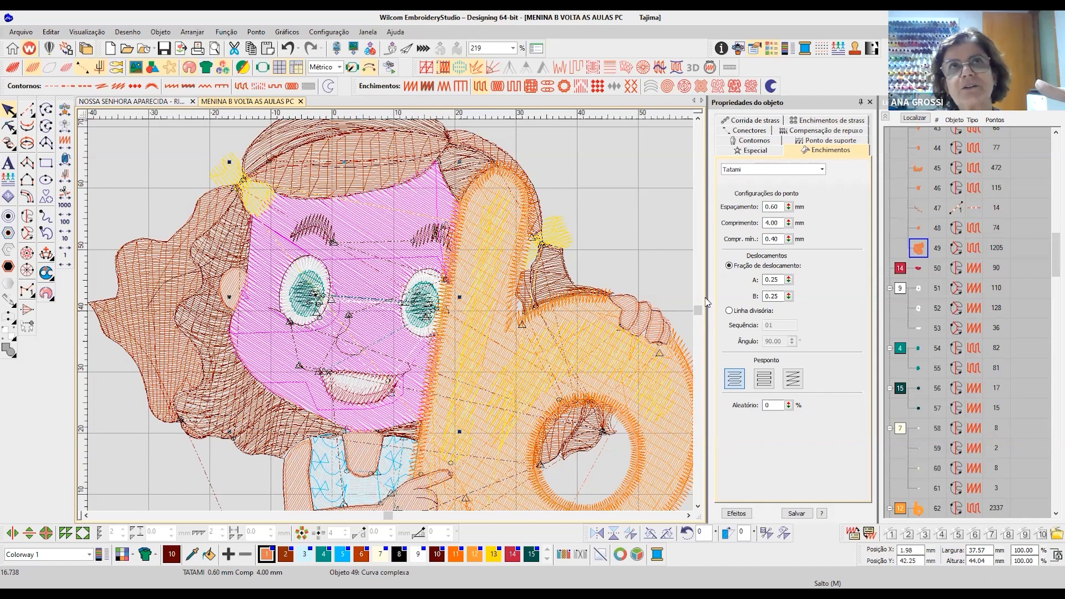
# - Examine the travel stitches in the face's Tatami fill, comparing the stitch view with the realistic rendering
pyautogui.press('t')
pyautogui.press('t')
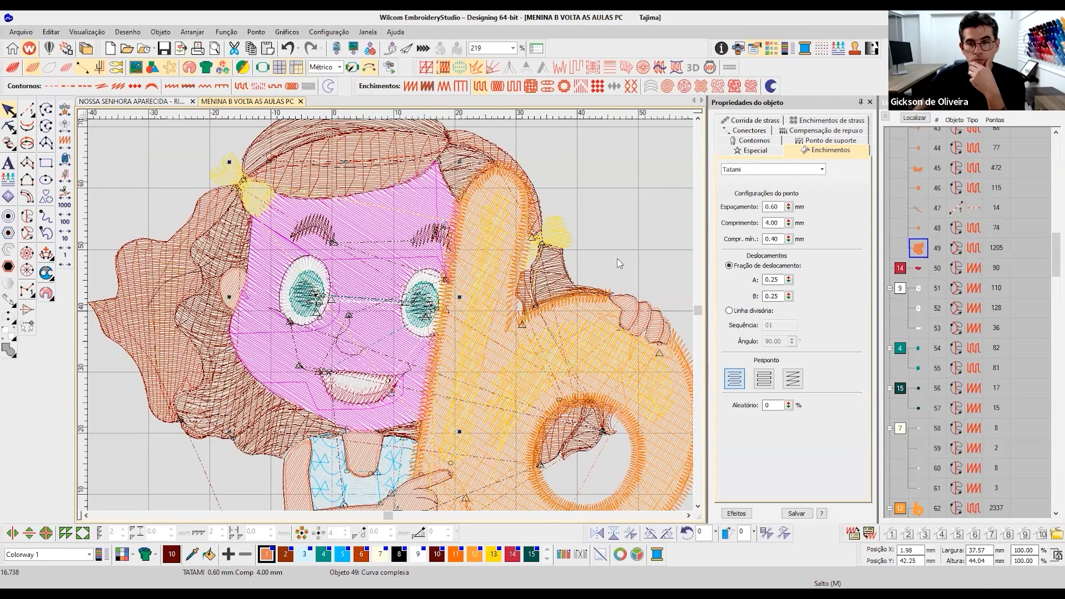
pyautogui.click(12, 69)
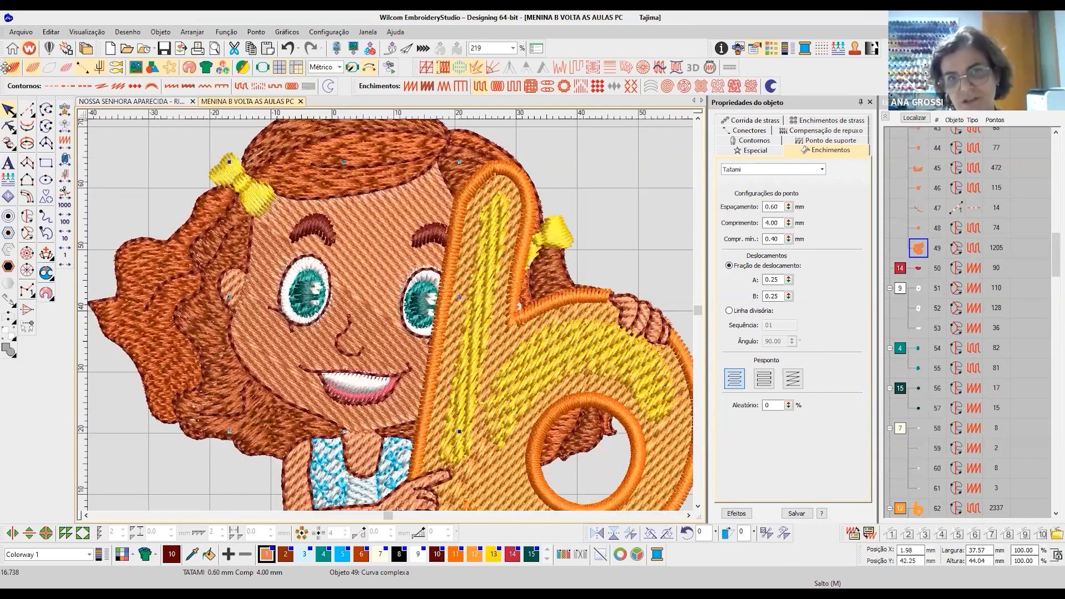
pyautogui.click(11, 68)
pyautogui.click(624, 217)
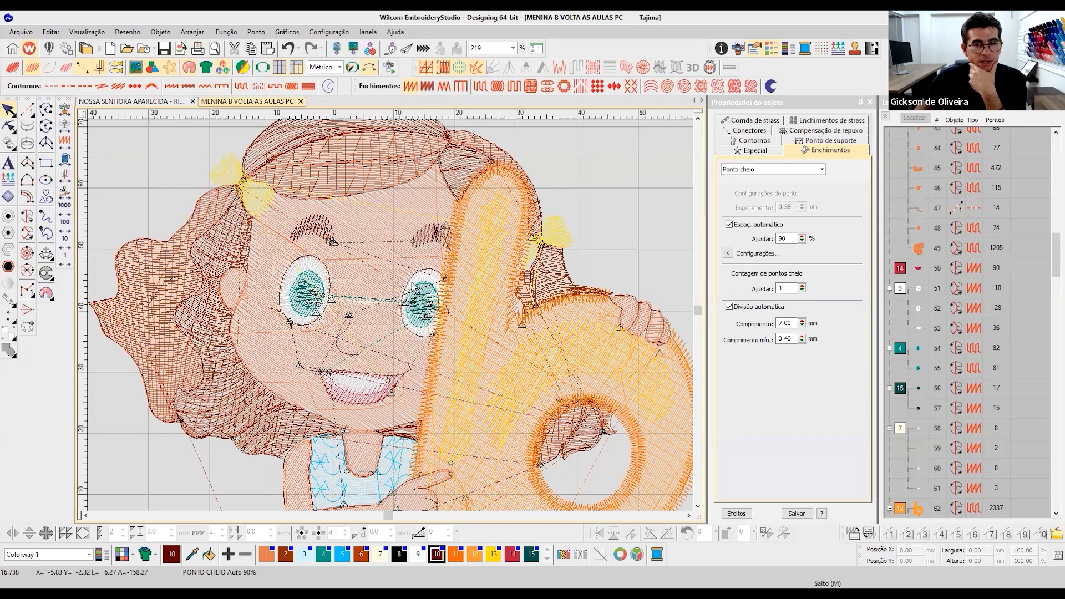
pyautogui.click(378, 238)
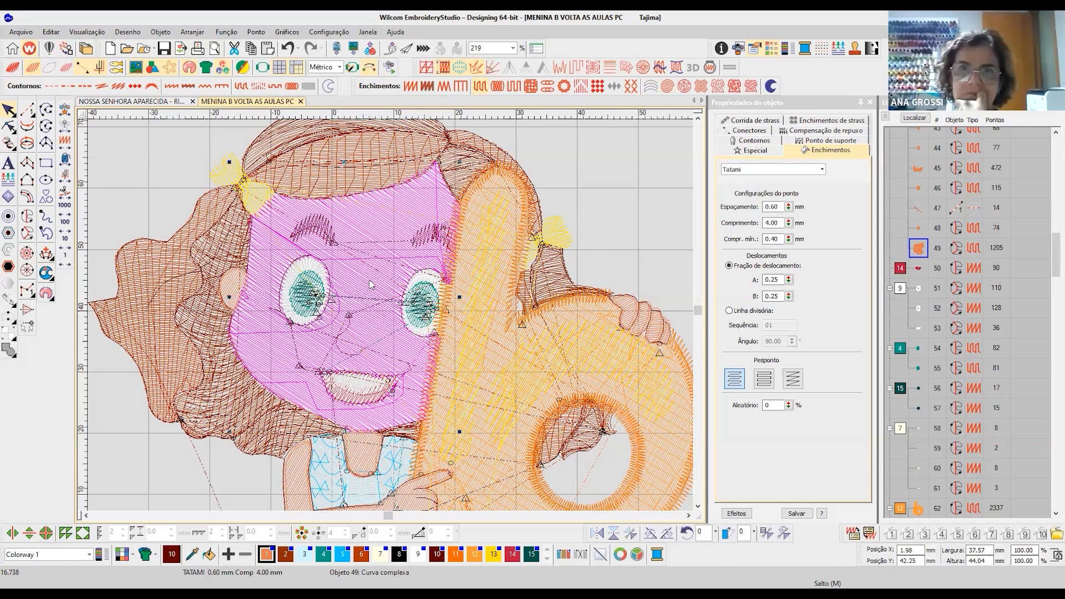
pyautogui.scroll(-4, 393, 326)
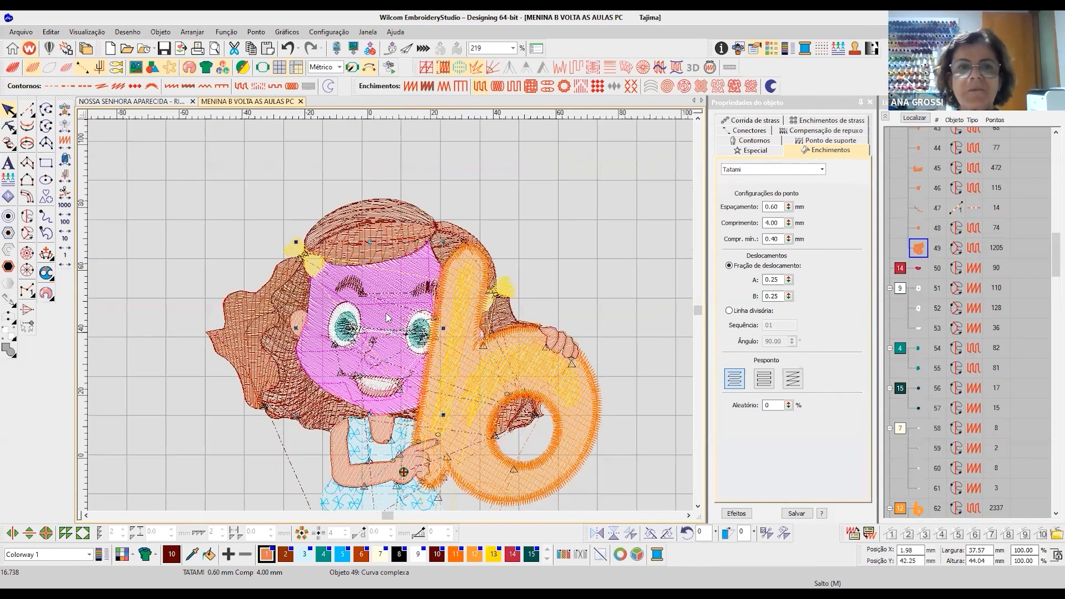
pyautogui.scroll(4, 402, 288)
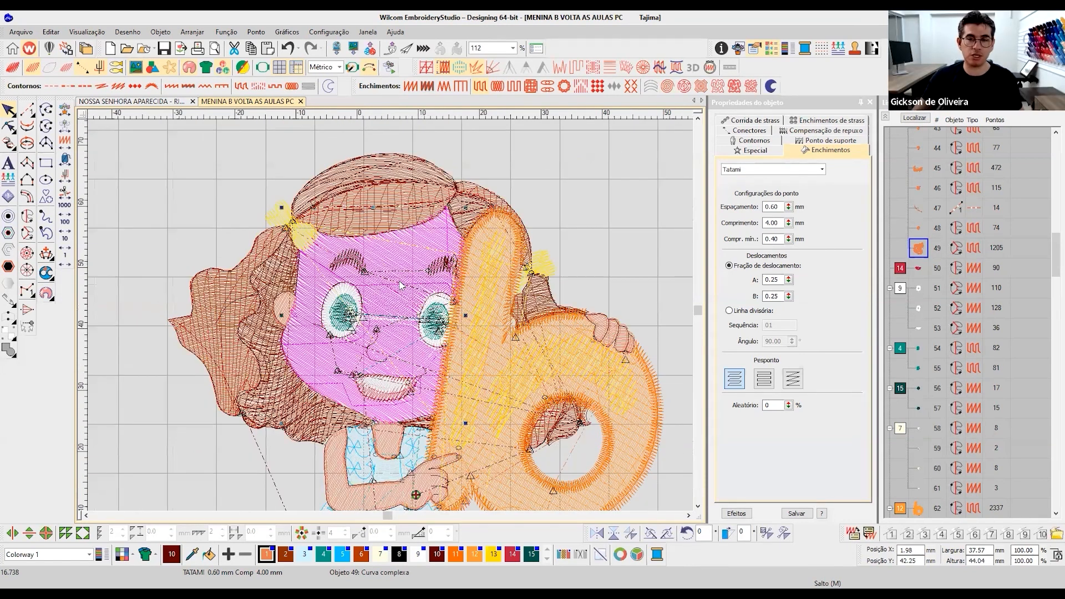
pyautogui.press('t')
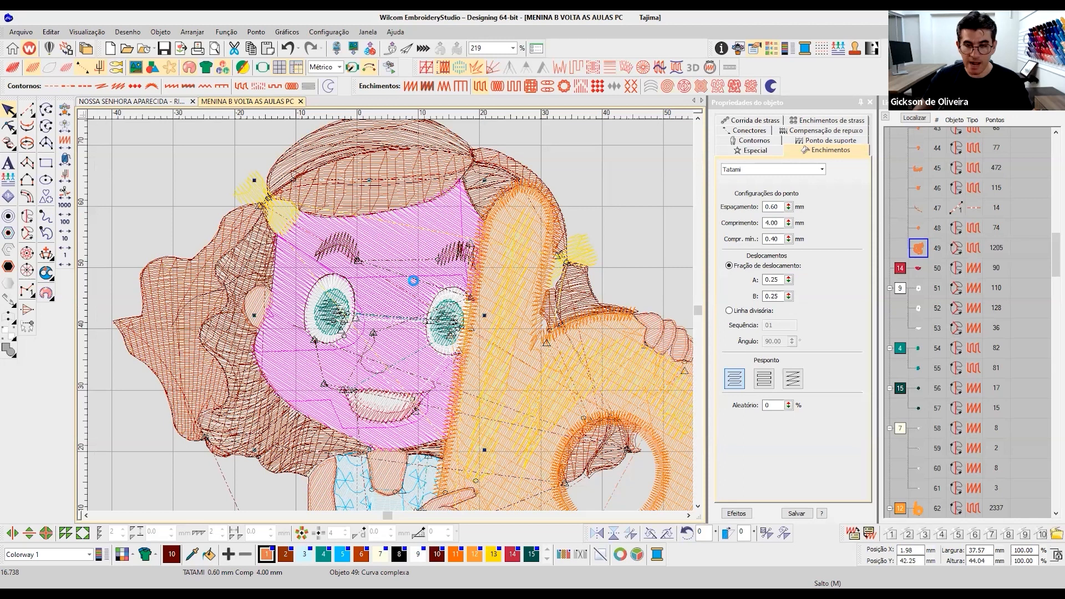
pyautogui.press('t')
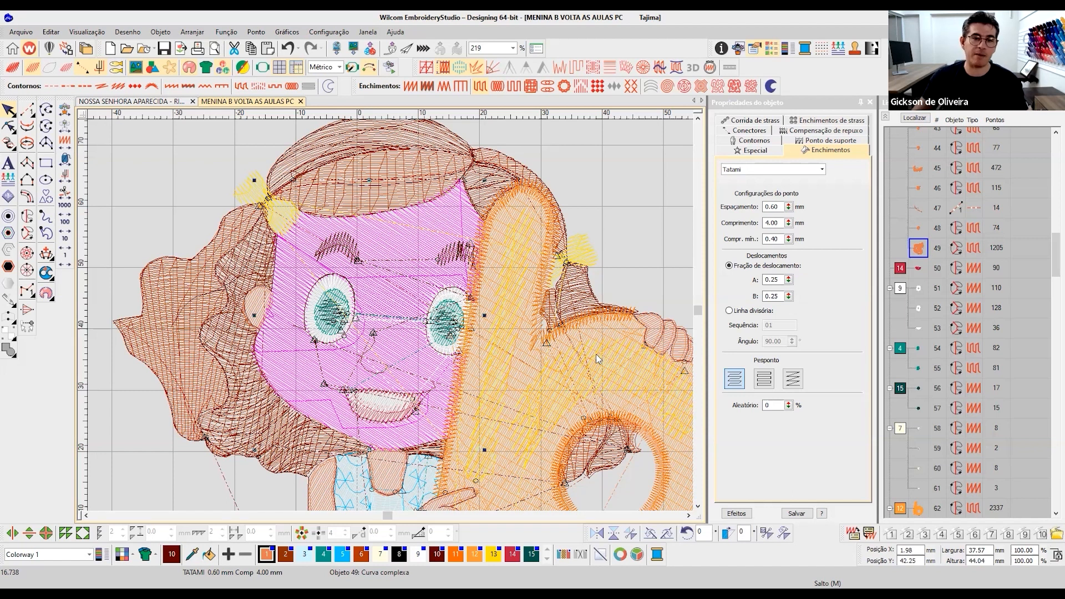
# - Inspect the face fill again, and review the whole unselected design in realistic rendering
pyautogui.click(274, 415)
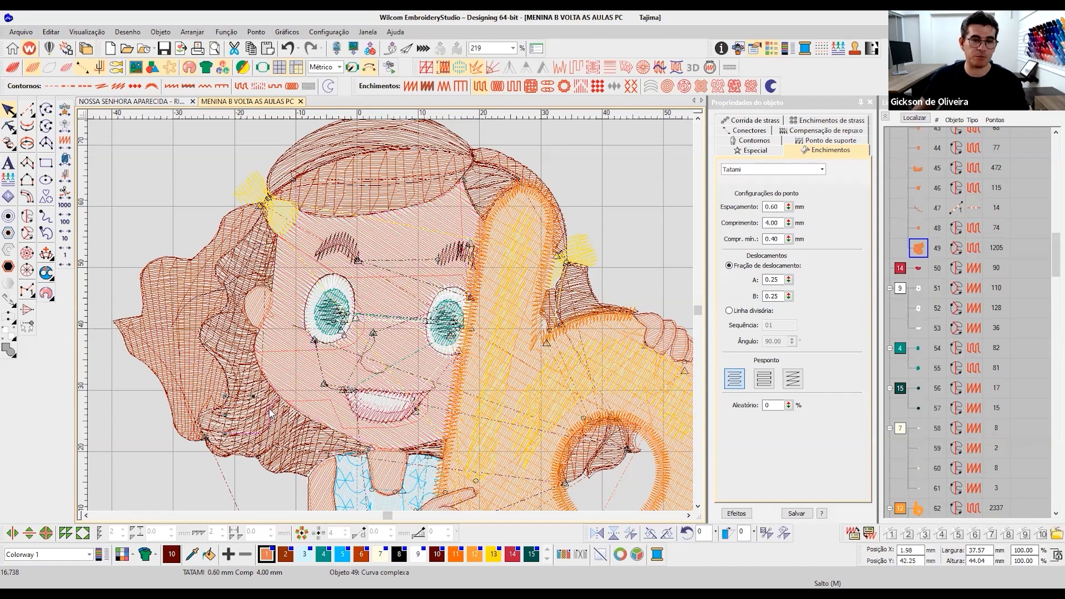
pyautogui.click(396, 269)
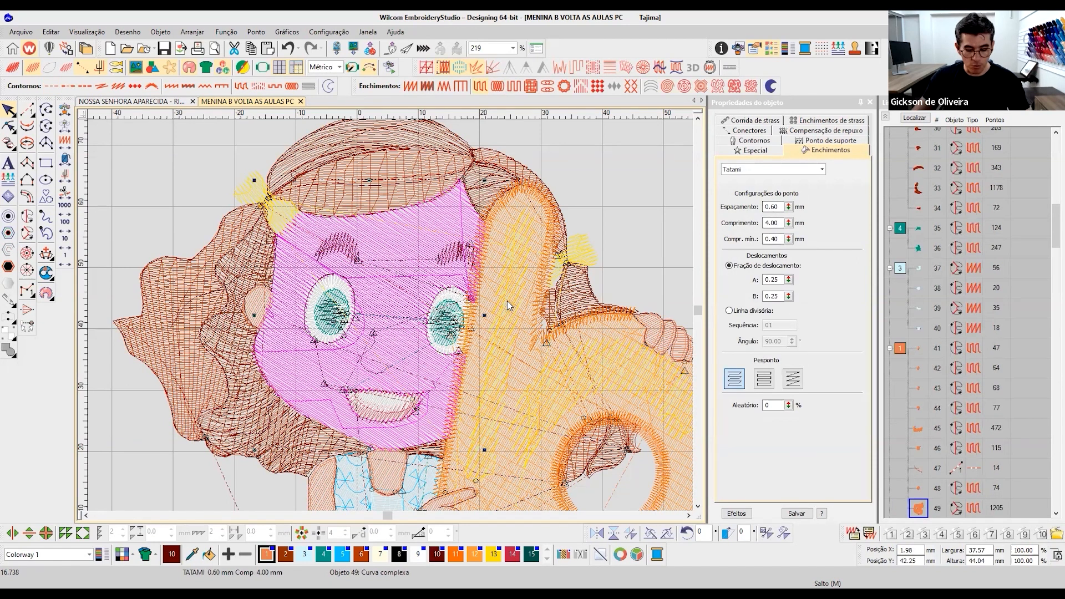
pyautogui.press('0')
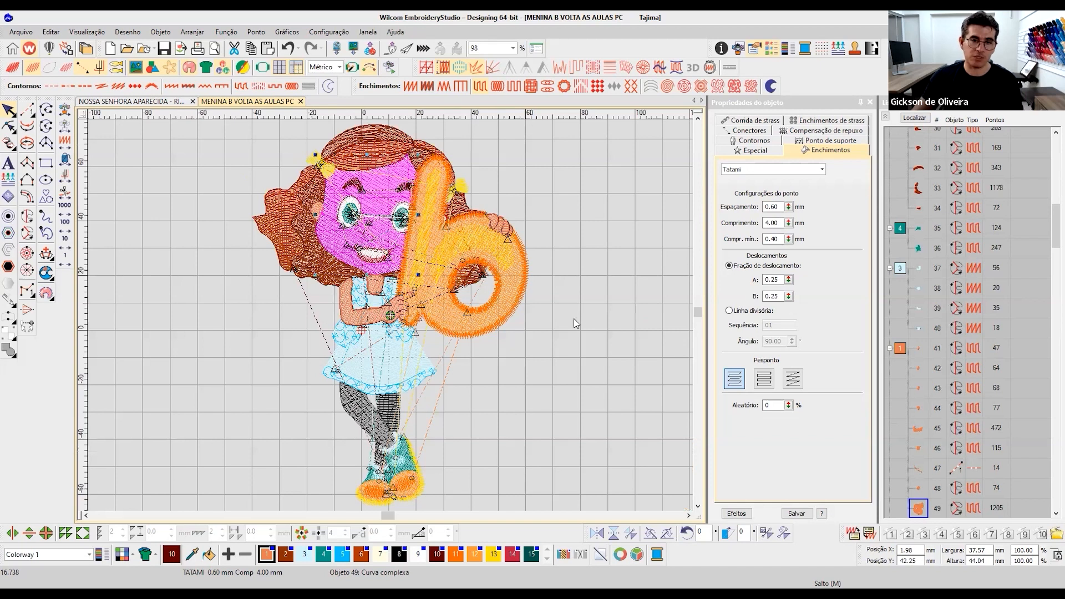
pyautogui.click(573, 314)
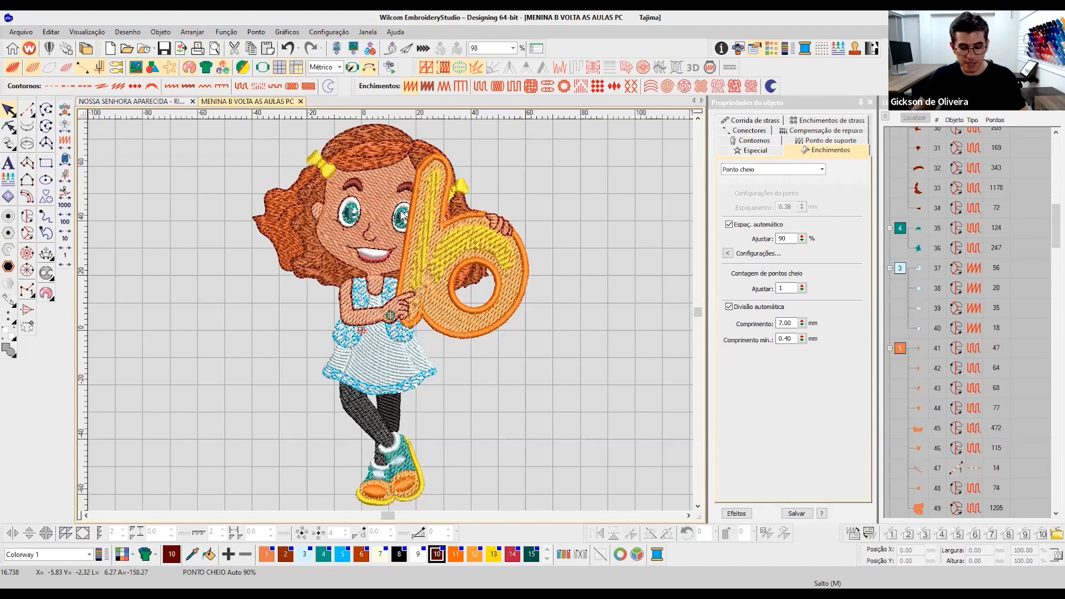
pyautogui.click(17, 114)
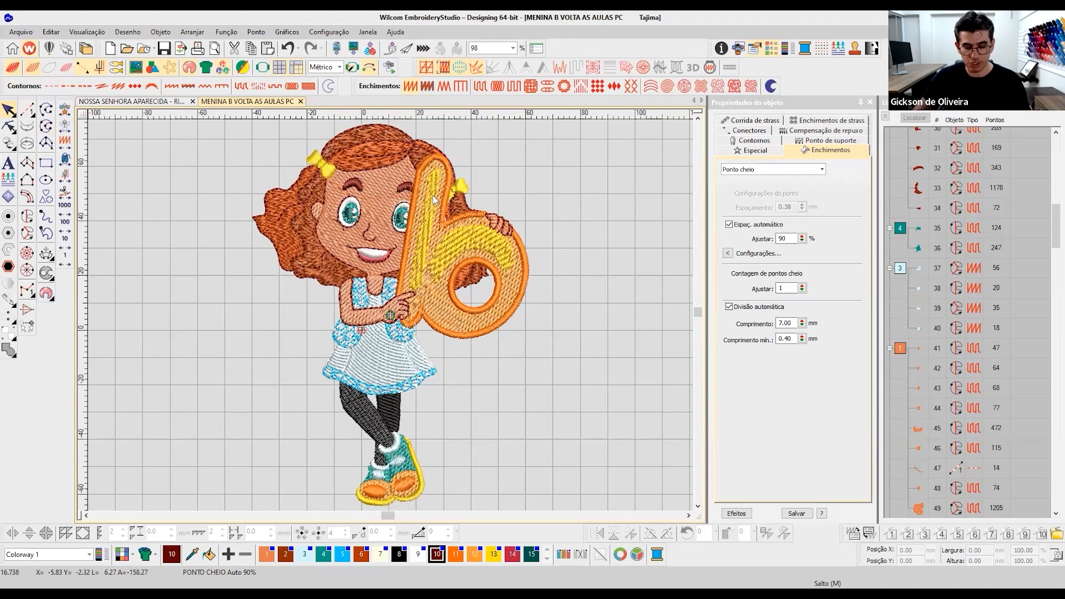
pyautogui.hotkey('ctrl', 'a')
# - Compare the face fill with the hair section above the forehead, examining their stitches up close in stitch view
pyautogui.scroll(3, 392, 320)
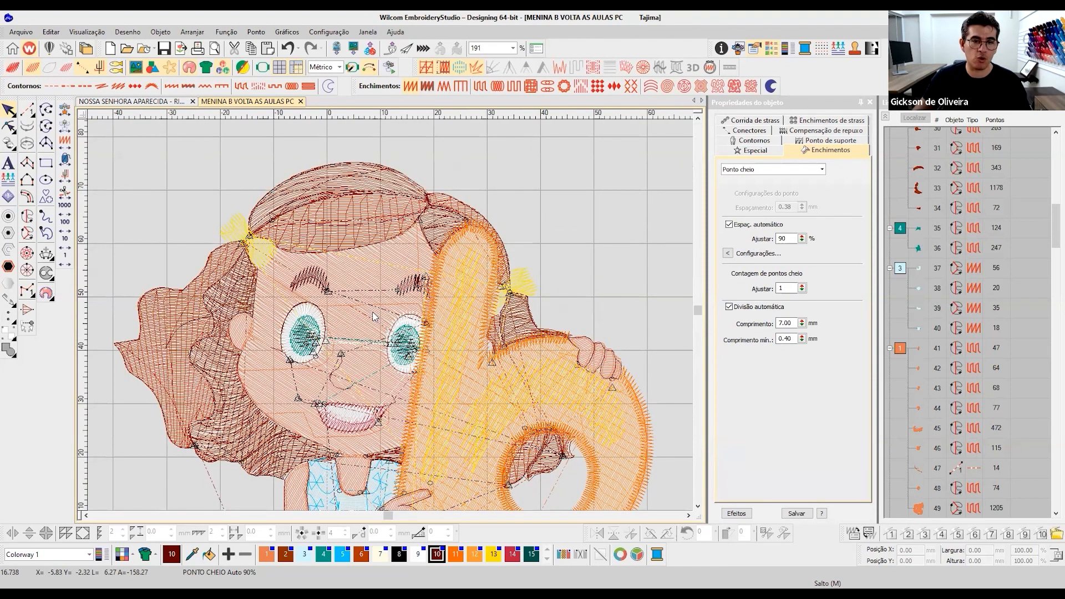
pyautogui.click(346, 297)
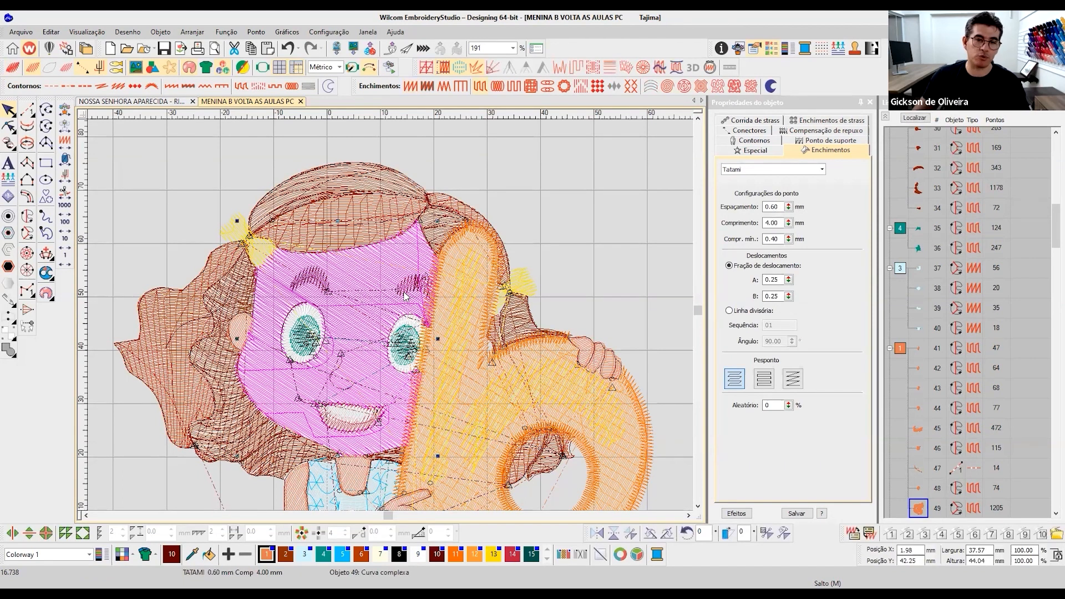
pyautogui.click(359, 233)
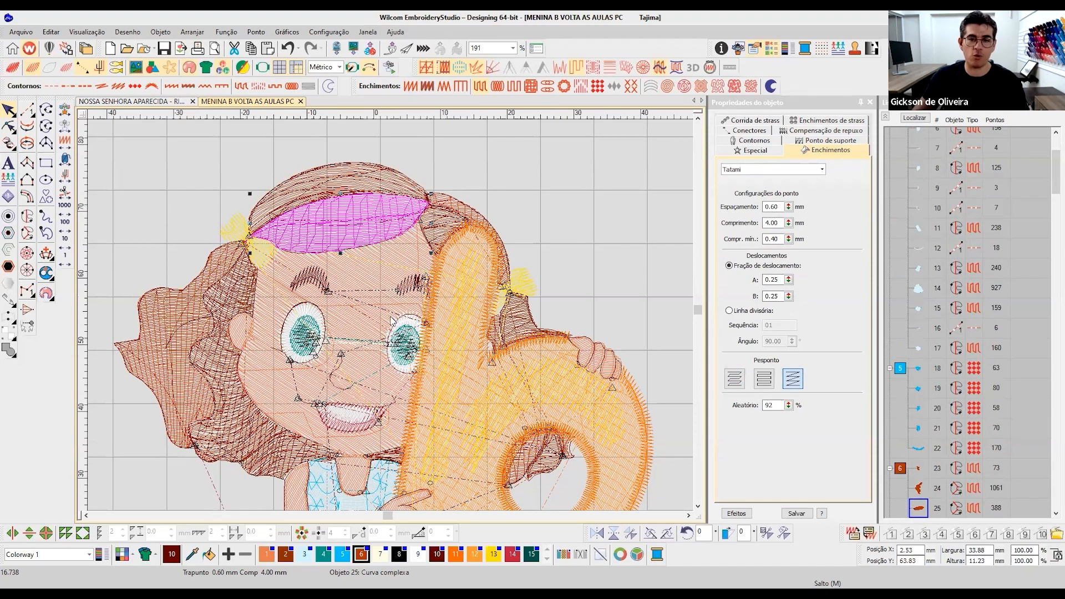
pyautogui.scroll(2, 392, 321)
pyautogui.scroll(2, 391, 319)
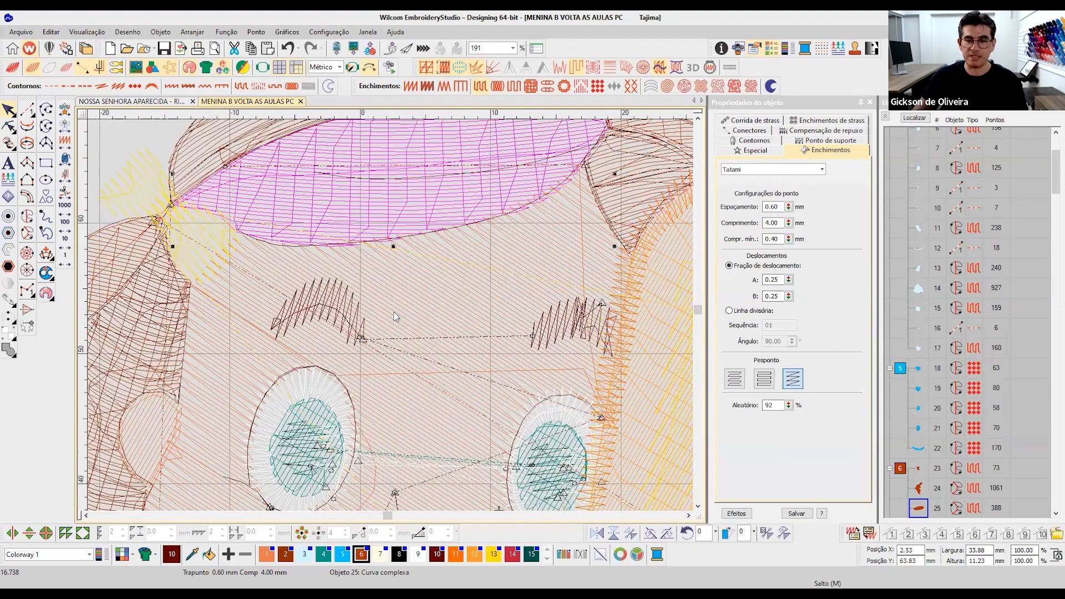
# - Set the stitch spacing of the girl's face Tatami fill to 0.80 mm
pyautogui.click(573, 292)
pyautogui.scroll(-3, 574, 292)
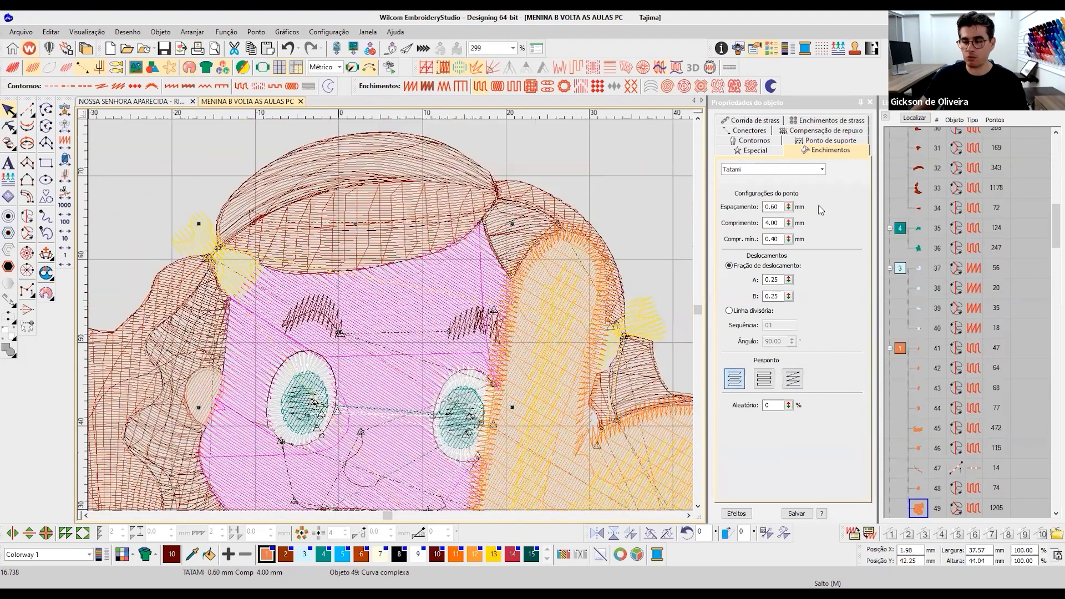
pyautogui.doubleClick(771, 207)
pyautogui.write('0.80')
pyautogui.press('Return')
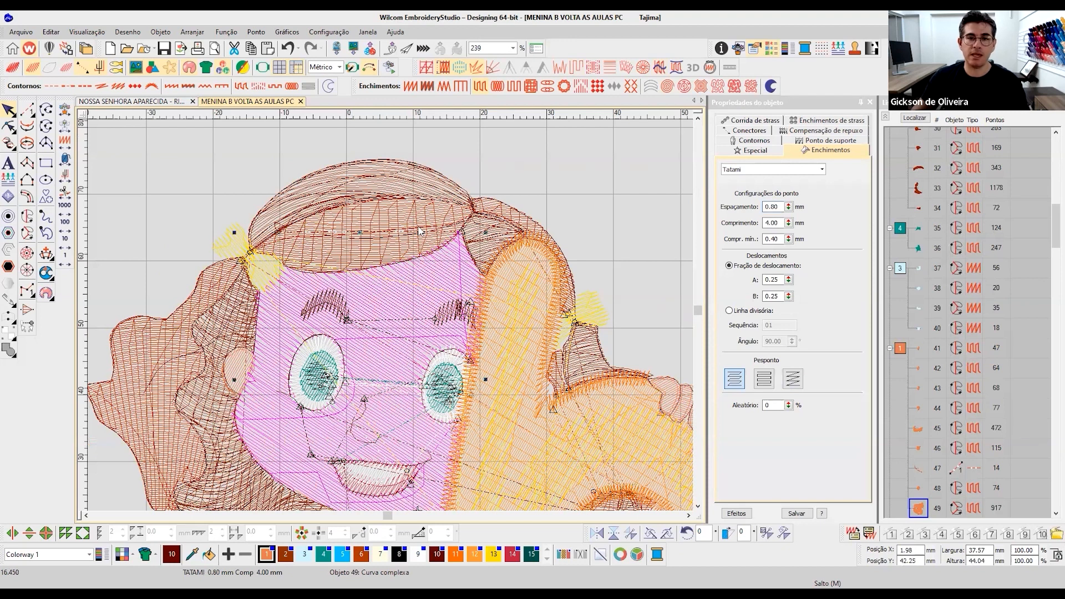
# - Turn off the first underlay on the hair section above the forehead and check it in realistic rendering
pyautogui.click(410, 248)
pyautogui.click(823, 141)
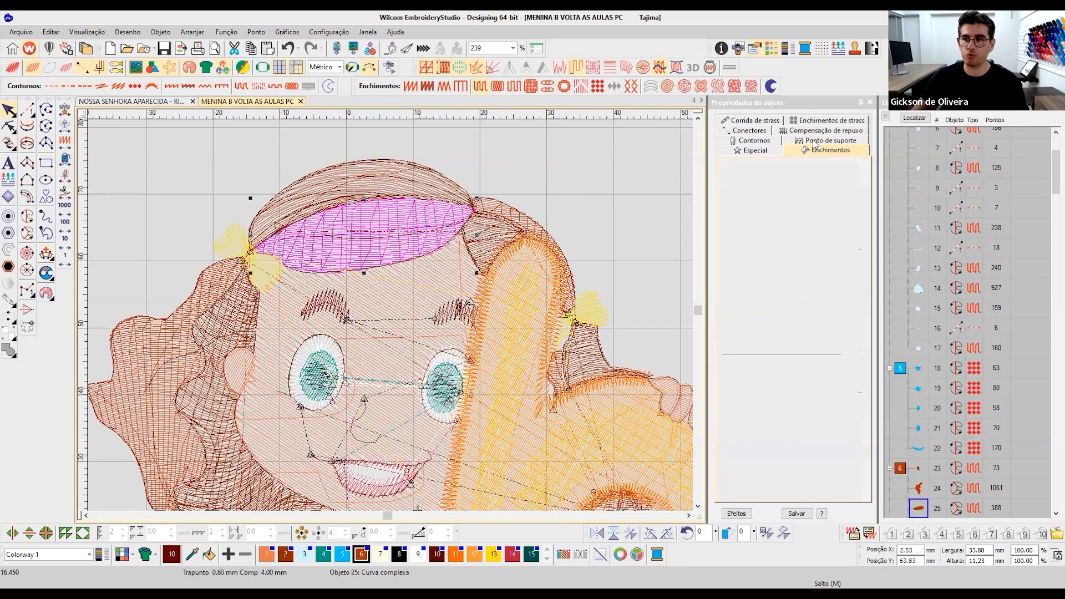
pyautogui.click(729, 172)
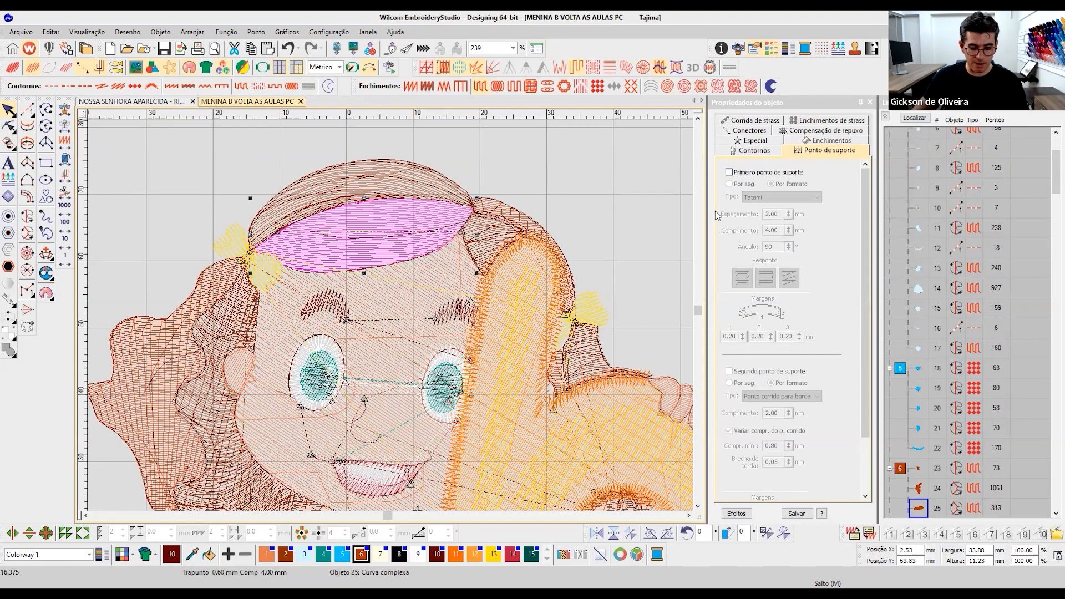
pyautogui.press('t')
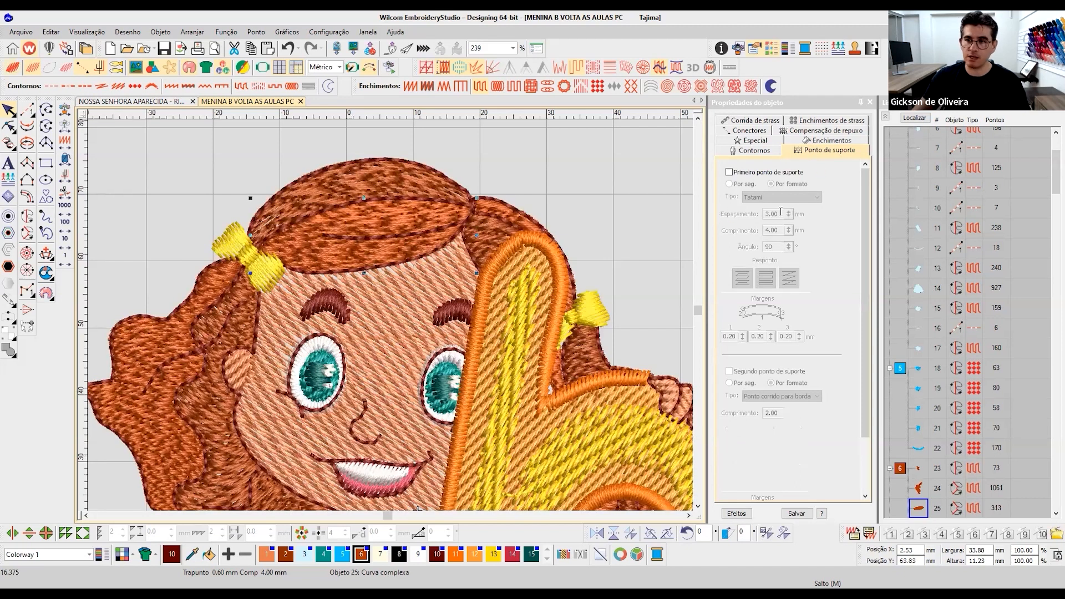
pyautogui.press('t')
# - Try to set the stitch spacing of the hair section above the forehead to 0.90 mm
pyautogui.hotkey('alt', 'Return')
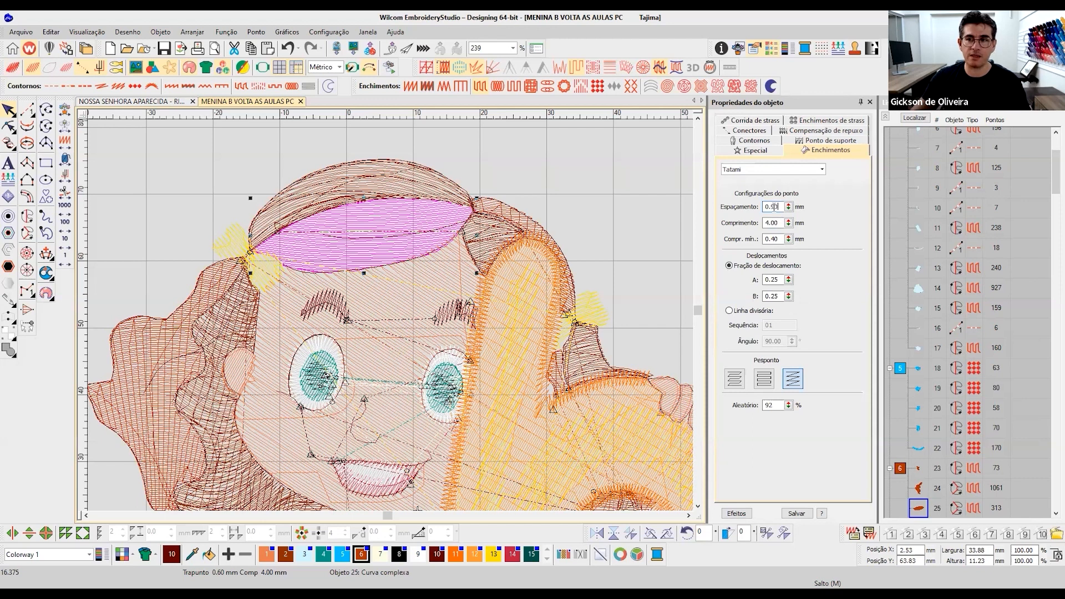
pyautogui.scroll(-2, 337, 275)
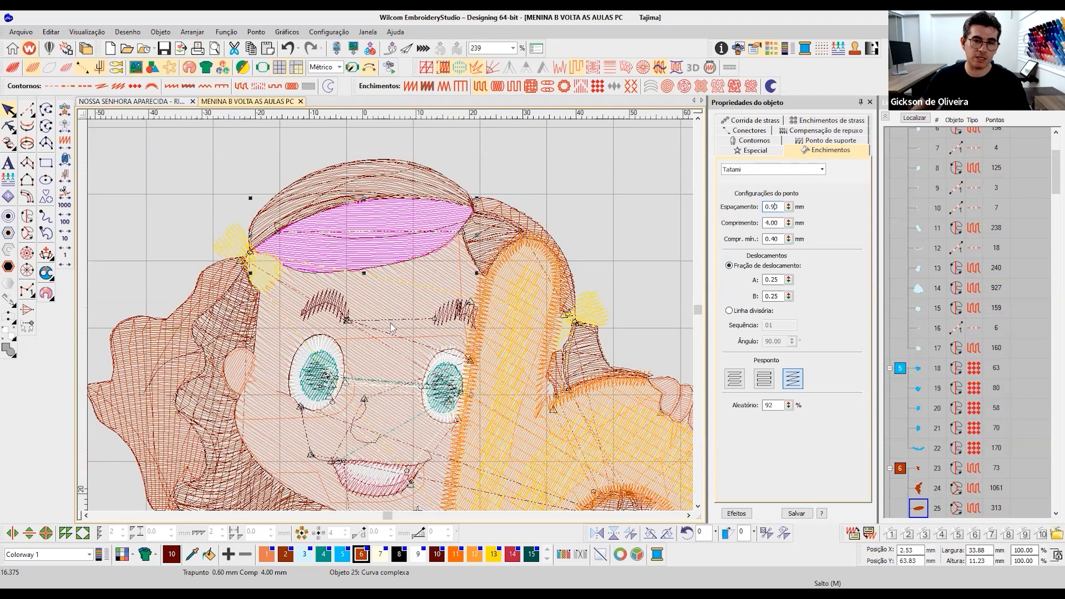
pyautogui.scroll(-3, 394, 319)
pyautogui.scroll(2, 394, 315)
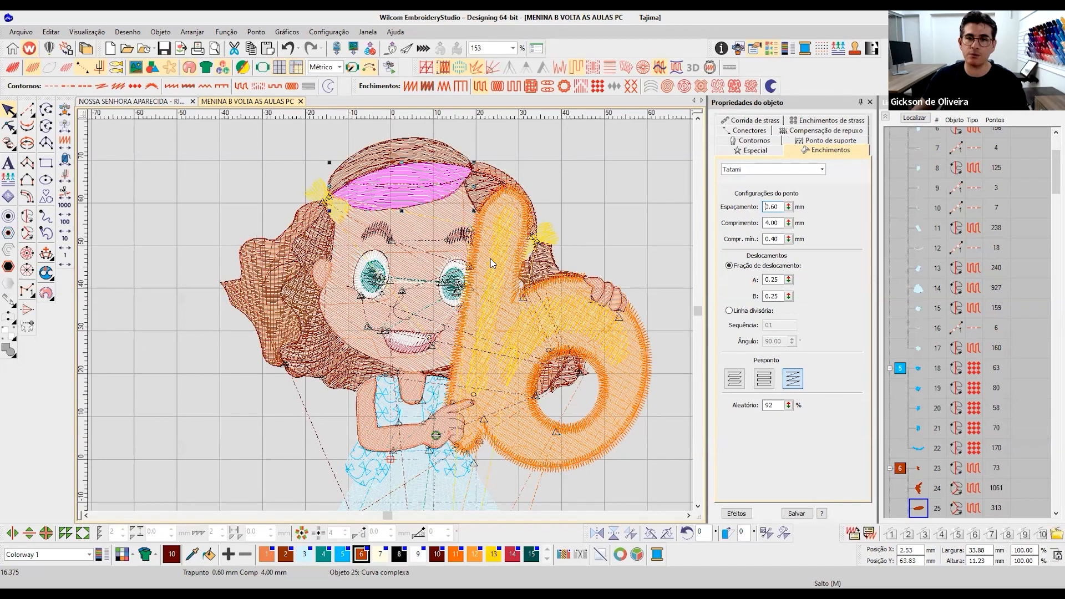
# - Select the face together with the hair section above the forehead and set their stitch spacing to 0.90 mm
pyautogui.click(13, 110)
pyautogui.click(211, 168)
pyautogui.click(407, 197)
pyautogui.scroll(4, 407, 198)
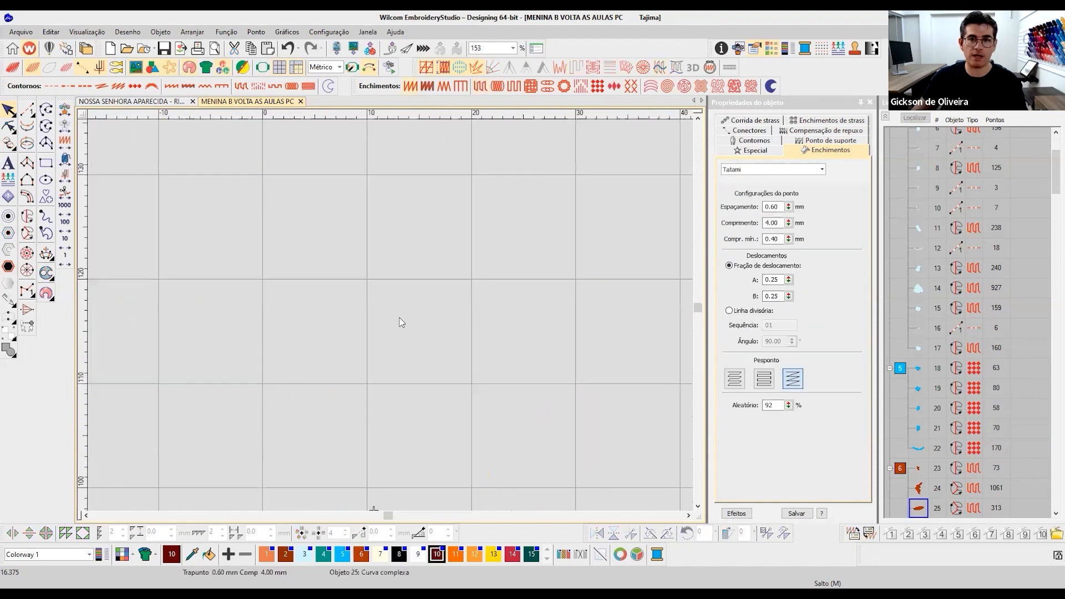
pyautogui.scroll(-5, 417, 326)
pyautogui.press('0')
pyautogui.press('b')
pyautogui.moveTo(231, 164); pyautogui.dragTo(510, 269)
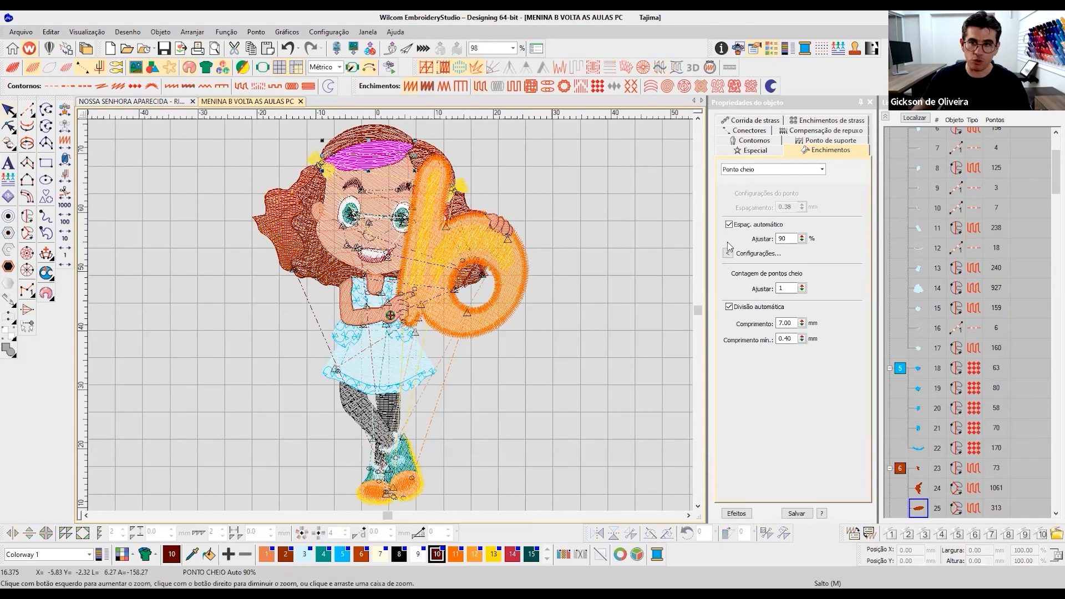
pyautogui.keyDown('ctrl'); pyautogui.click(435, 244); pyautogui.keyUp('ctrl')
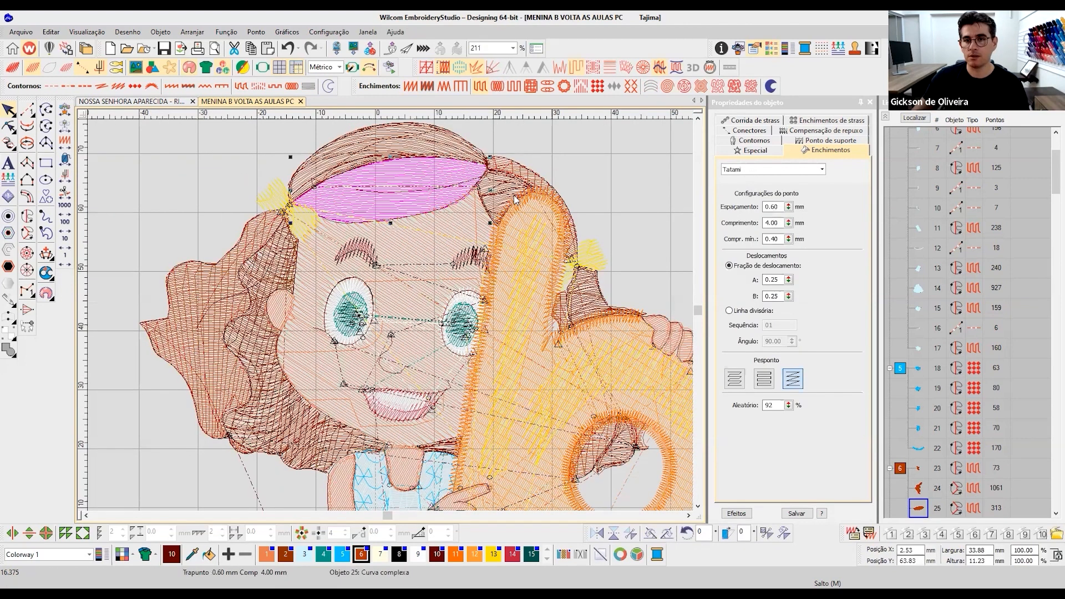
pyautogui.click(777, 207)
pyautogui.write('.')
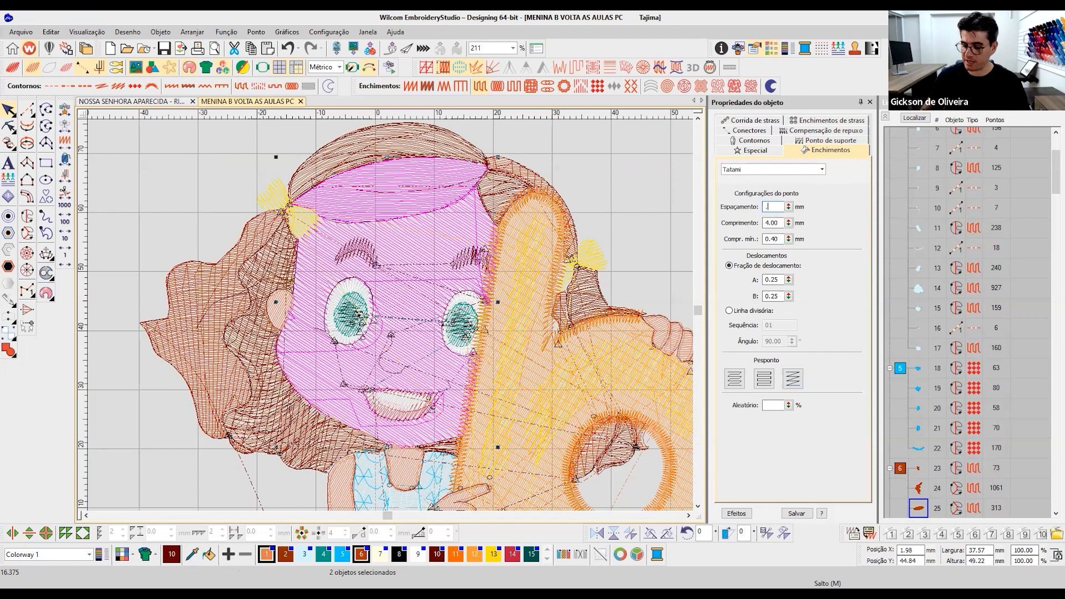
pyautogui.write('90')
pyautogui.press('Return')
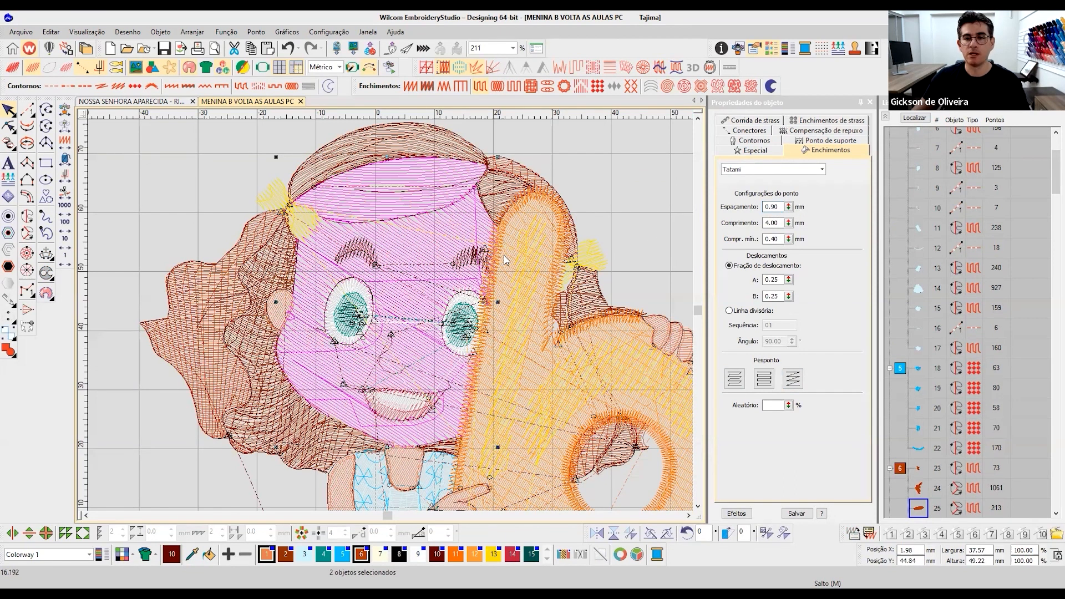
# - Select all Tatami objects in the design by stitch type and turn off their first underlay
pyautogui.press('Escape')
pyautogui.click(95, 204)
pyautogui.click(482, 288)
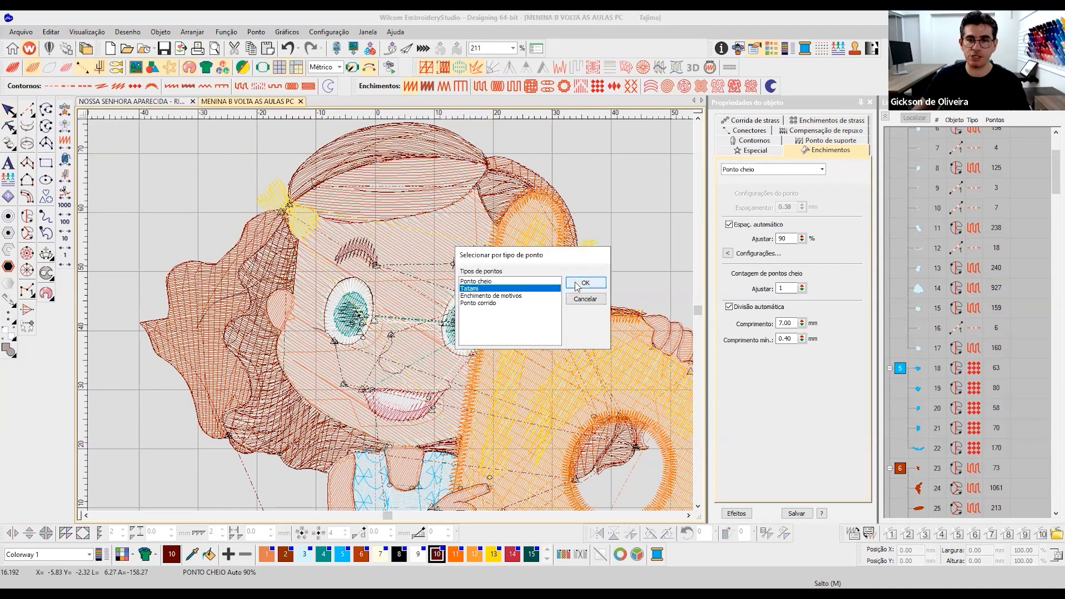
pyautogui.press('Return')
pyautogui.click(634, 273)
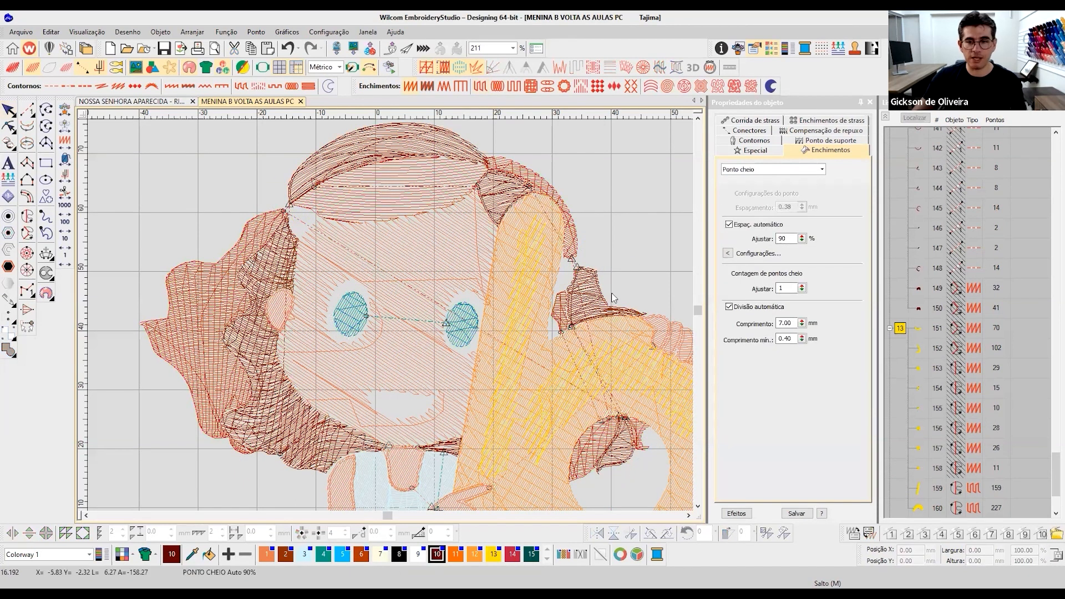
pyautogui.hotkey('ctrl', 'z')
pyautogui.click(805, 140)
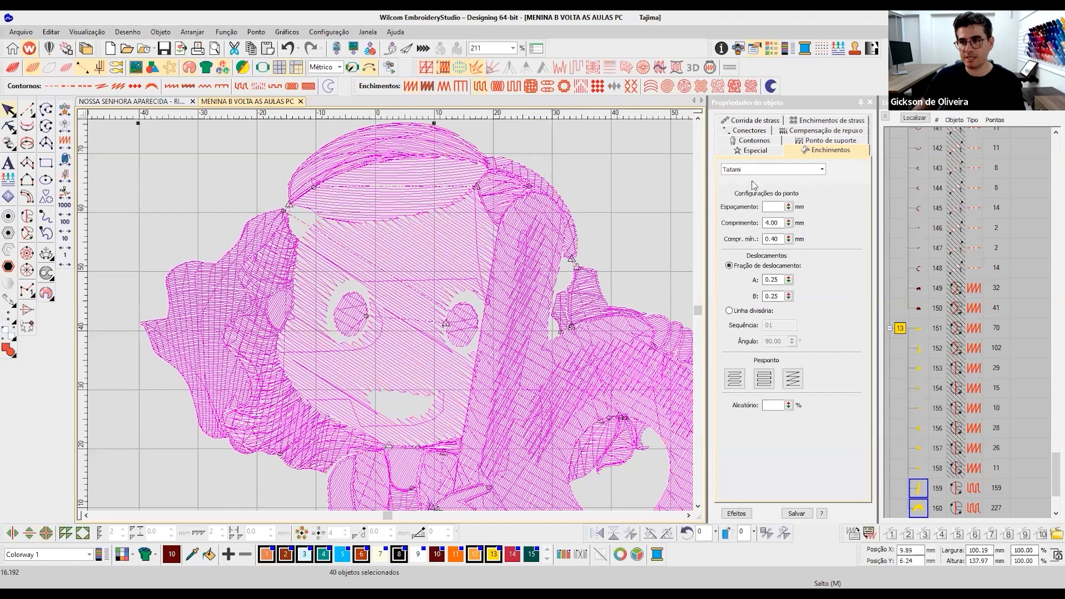
pyautogui.click(739, 178)
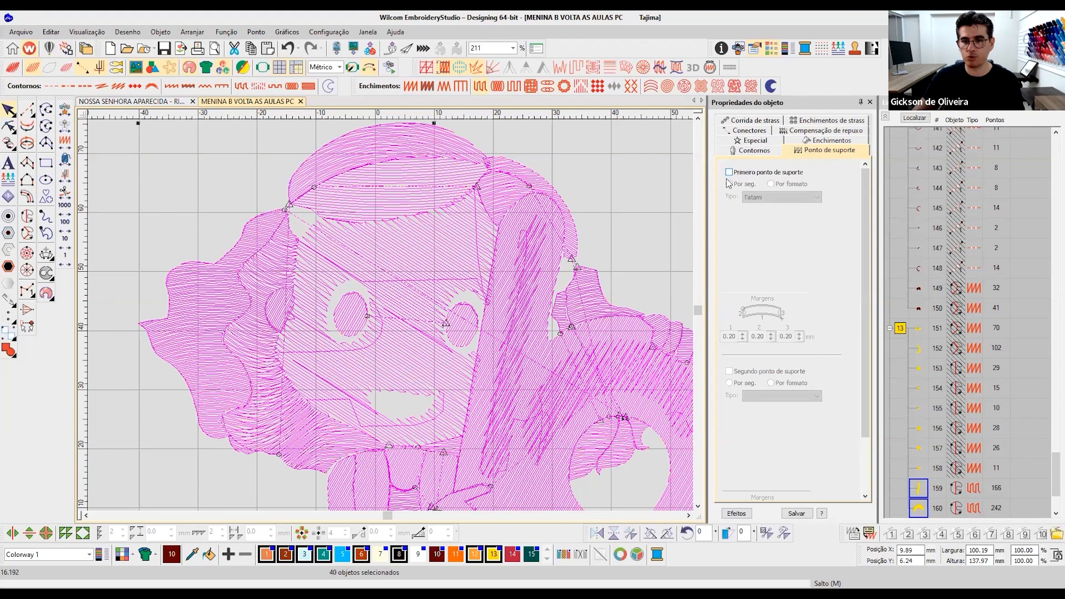
# - Apply the Trapunto effect to all the selected Tatami objects
pyautogui.click(576, 67)
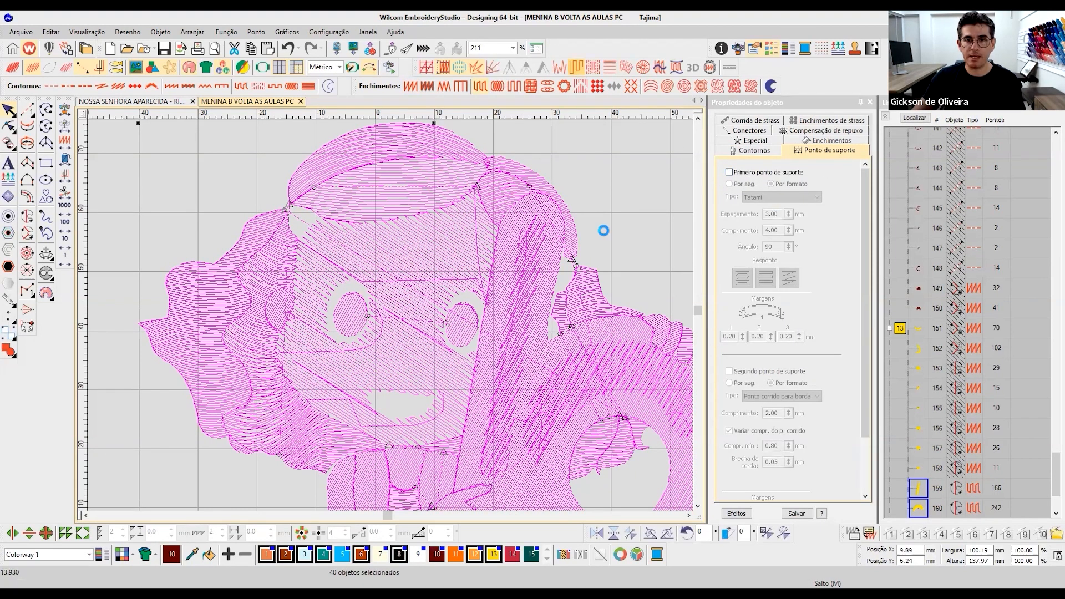
pyautogui.click(621, 284)
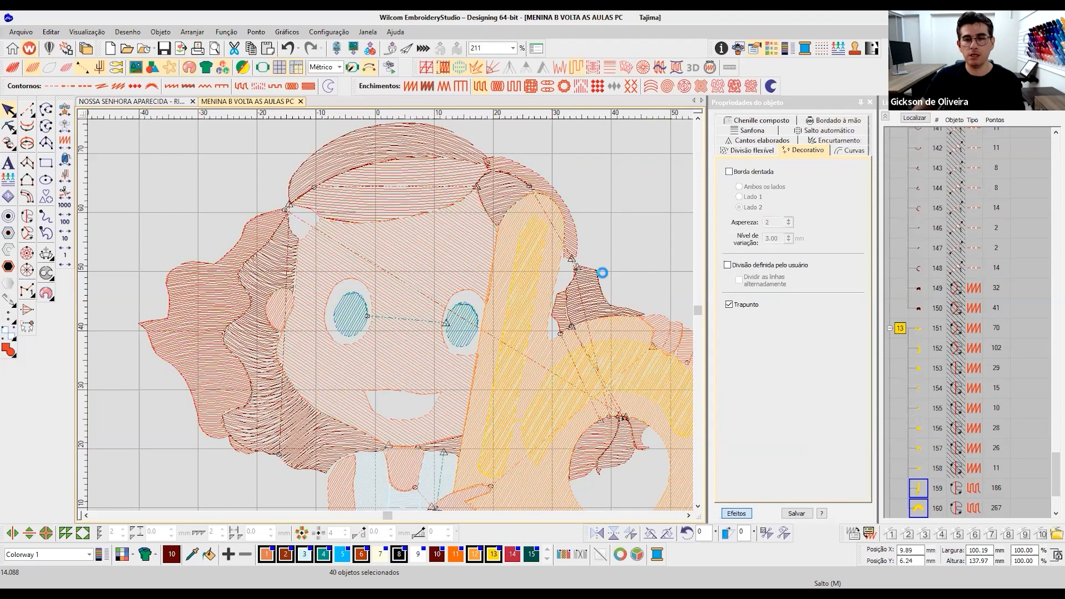
pyautogui.hotkey('ctrl', 'z')
pyautogui.click(731, 514)
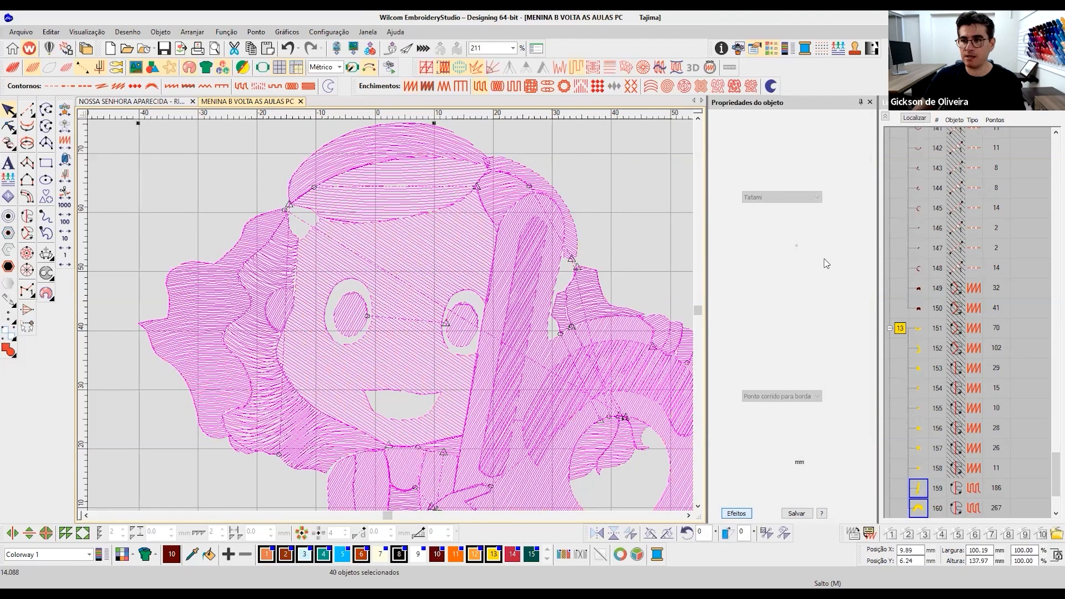
# - Set the stitch spacing of all the selected Tatami fills to 0.90 mm
pyautogui.click(813, 142)
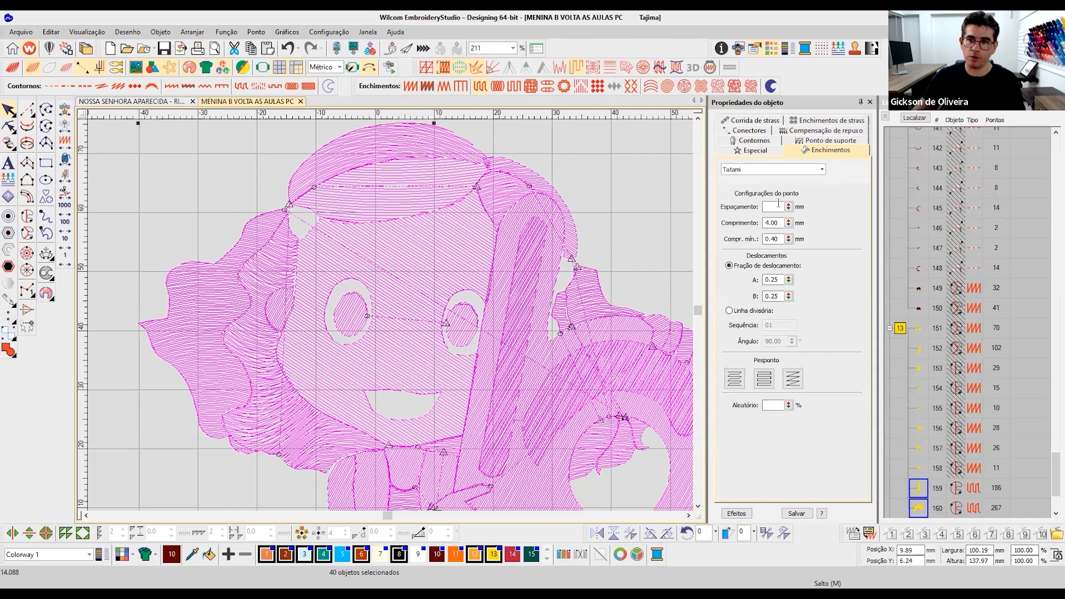
pyautogui.write('0.90')
pyautogui.press('Return')
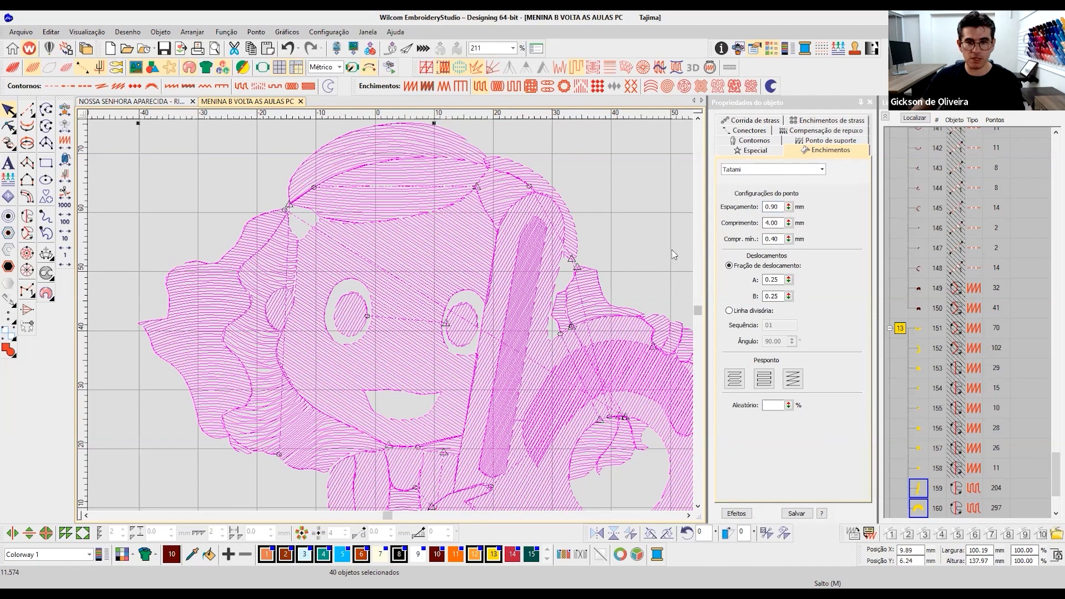
# - Review the whole unselected design in realistic rendering, and compare the head with its stitch view
pyautogui.press('t')
pyautogui.scroll(-2, 361, 355)
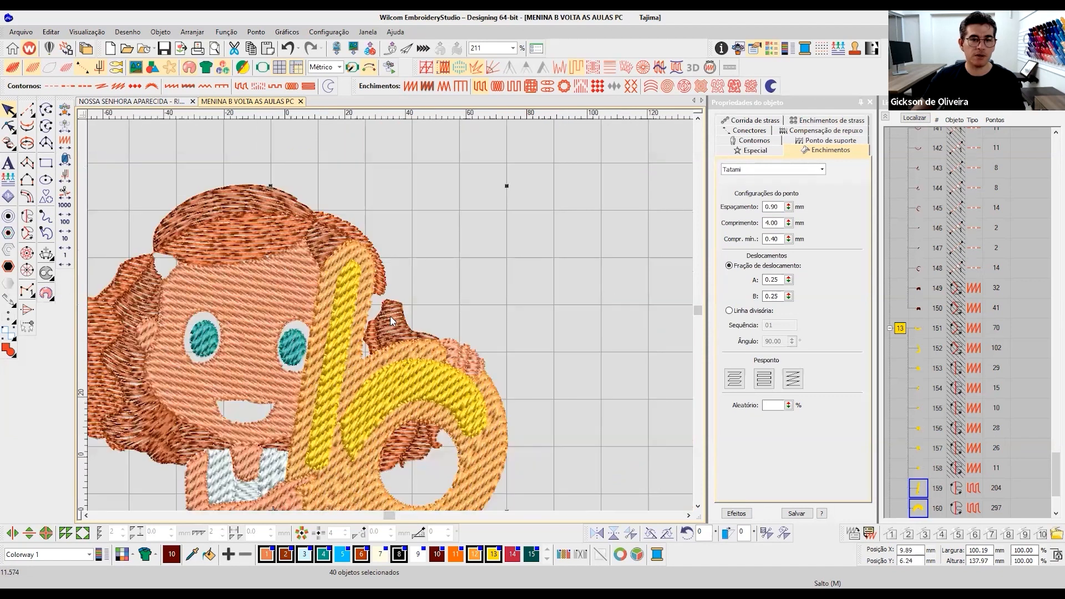
pyautogui.scroll(1, 427, 303)
pyautogui.press('Escape')
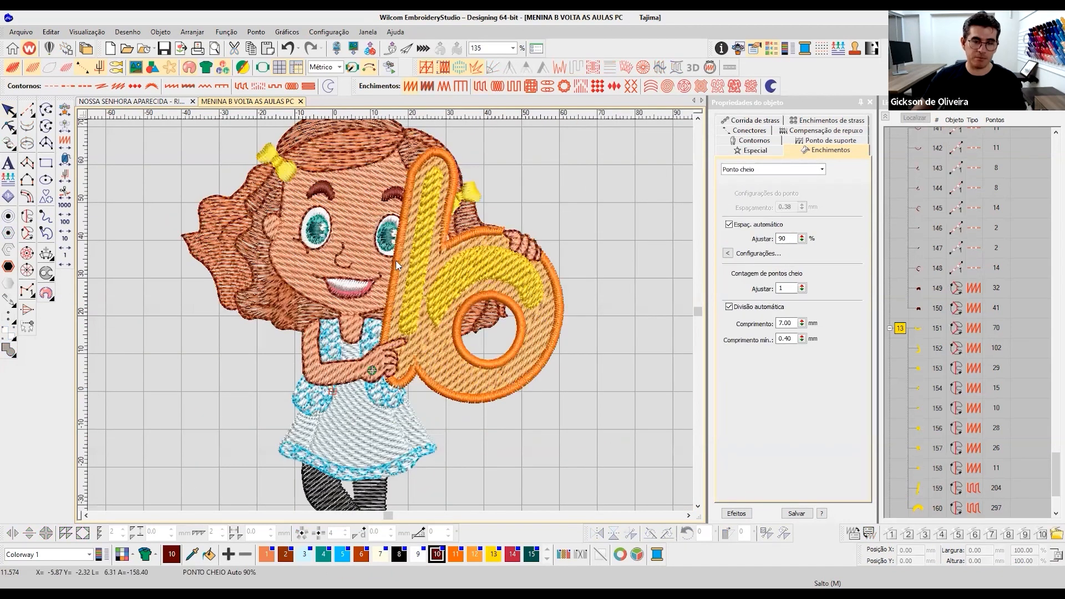
pyautogui.press('b')
pyautogui.moveTo(517, 259); pyautogui.dragTo(527, 260)
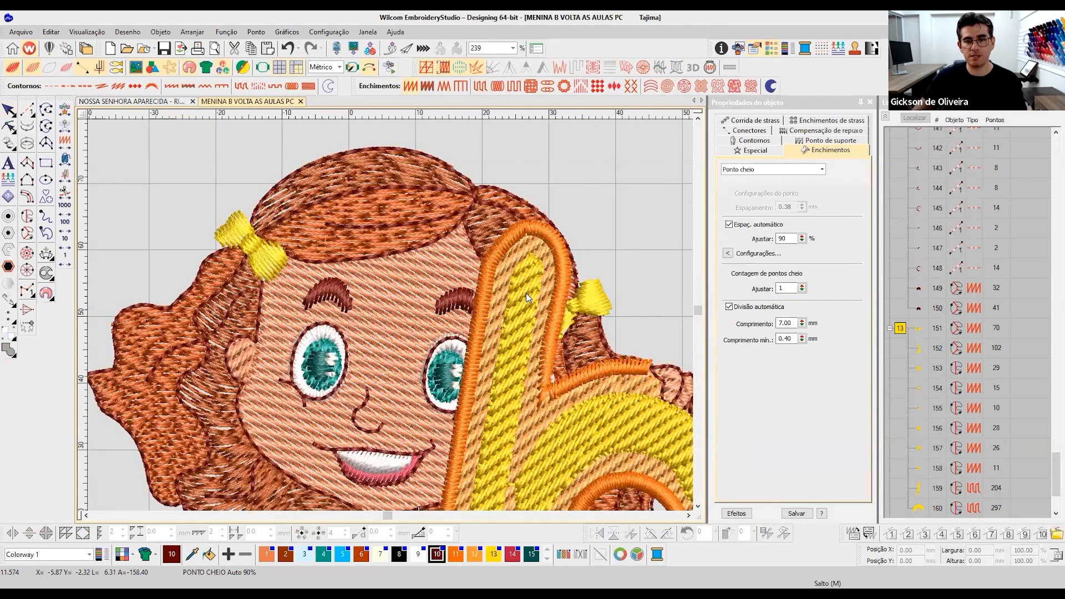
pyautogui.press('t')
pyautogui.press('t')
pyautogui.press('t')
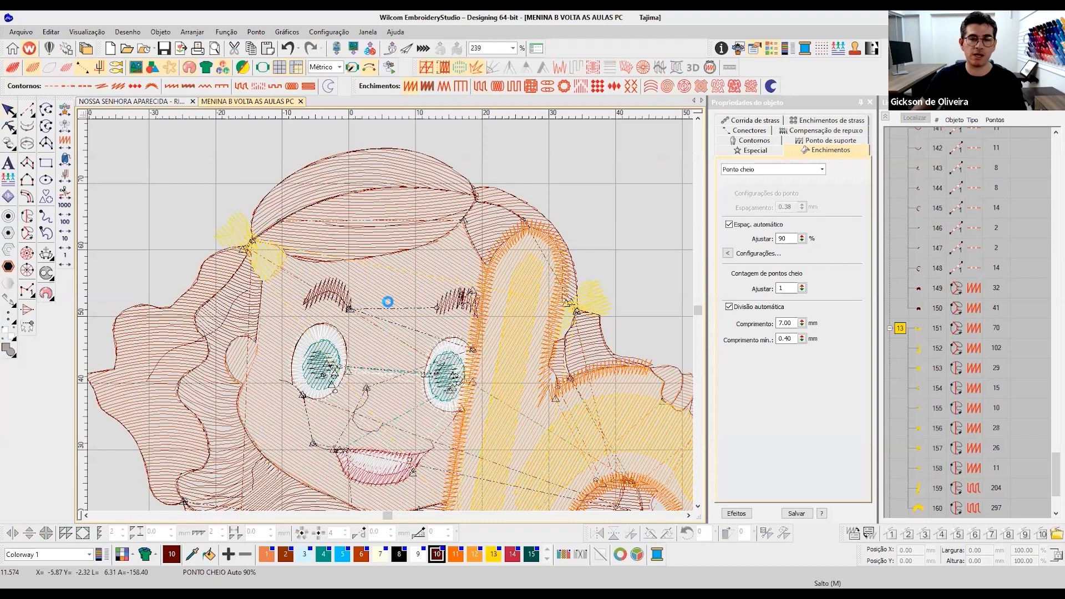
# - Select the face fill and examine its Trapunto stitches and travel lines up close, in stitch view and realistic rendering
pyautogui.click(460, 340)
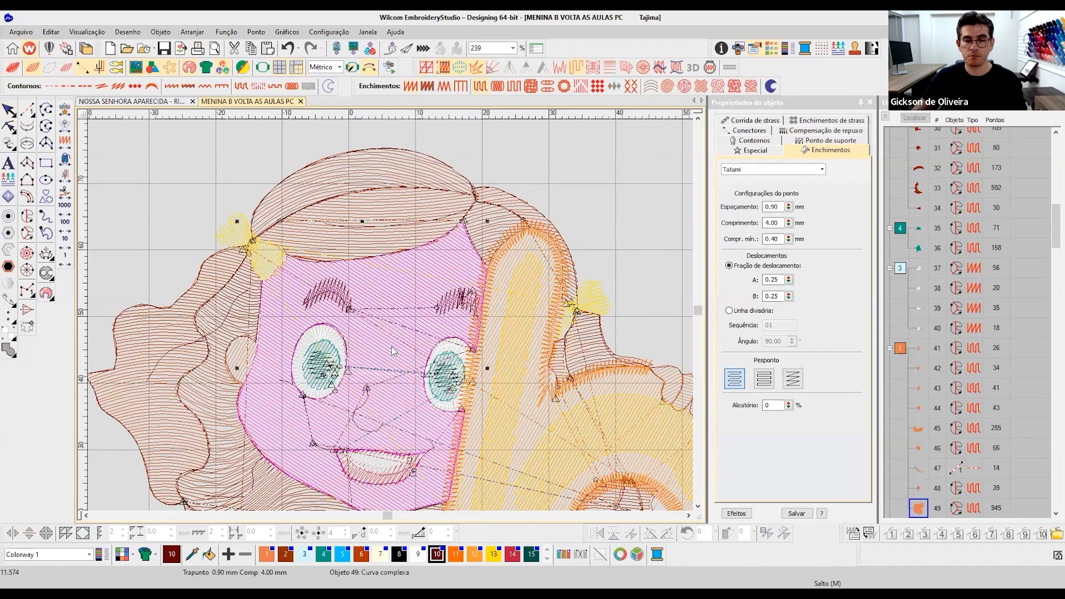
pyautogui.press('t')
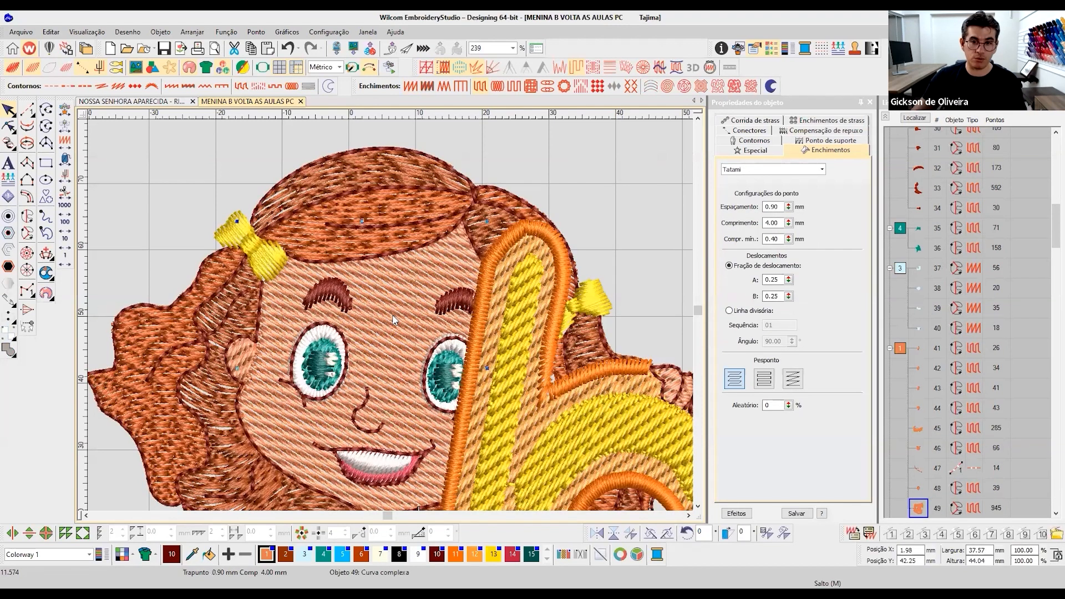
pyautogui.press('t')
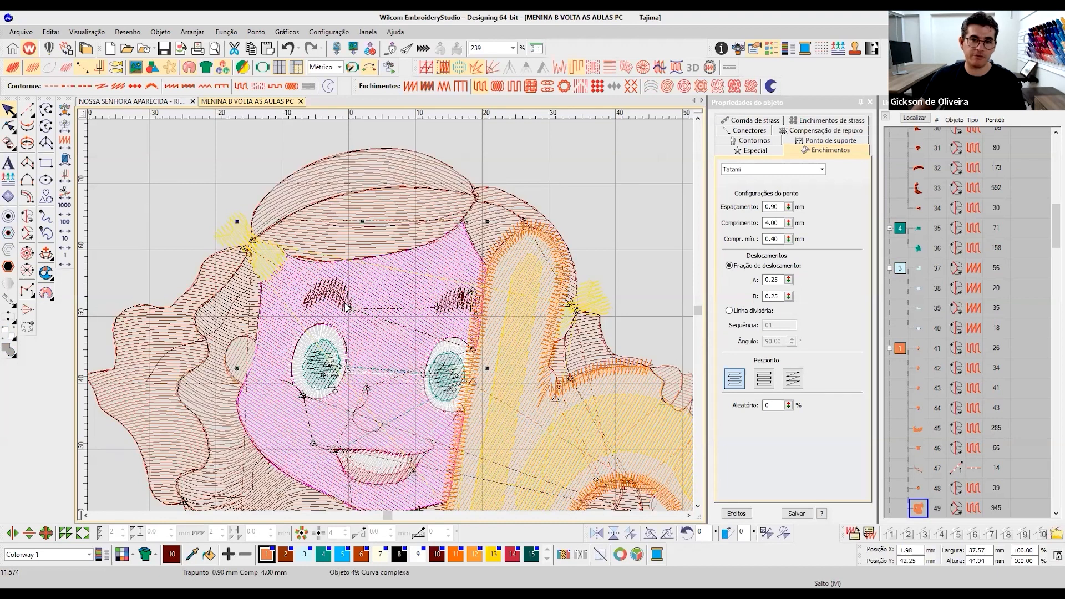
pyautogui.scroll(-1, 353, 310)
pyautogui.scroll(-1, 327, 313)
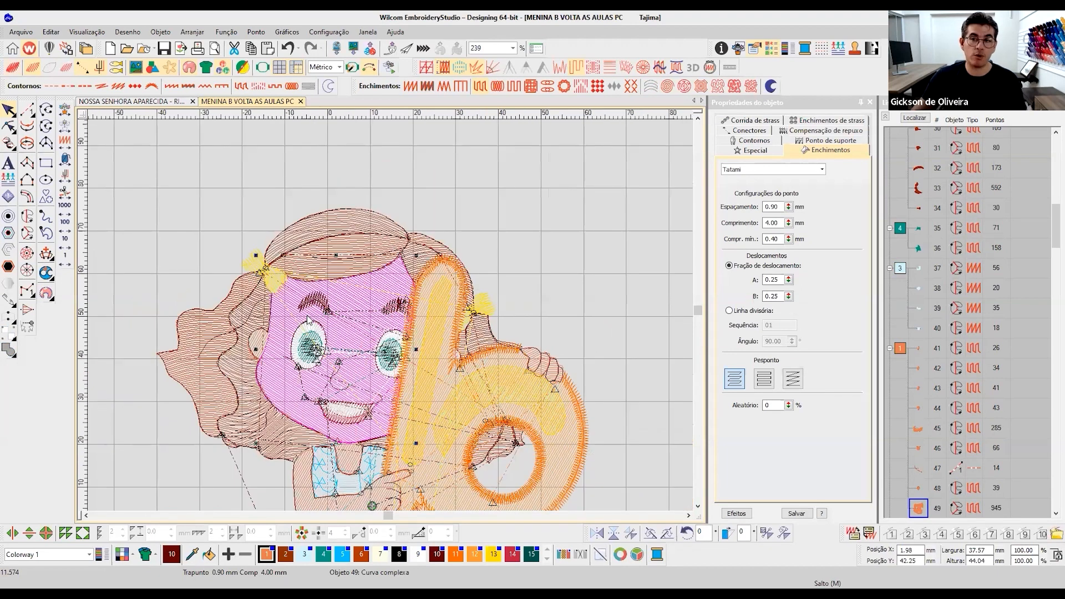
pyautogui.scroll(1, 342, 309)
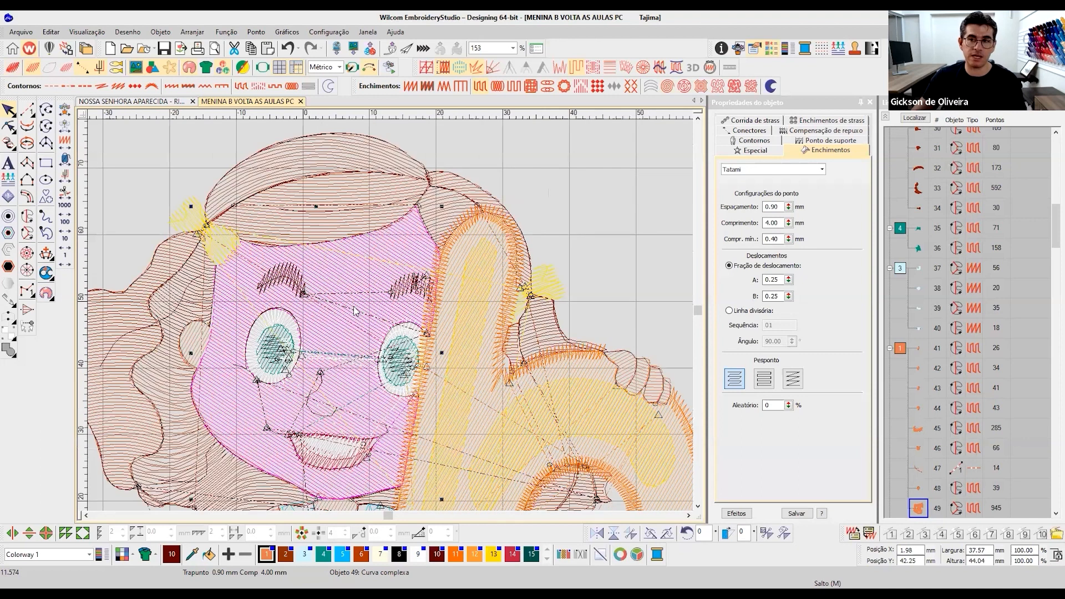
pyautogui.press('t')
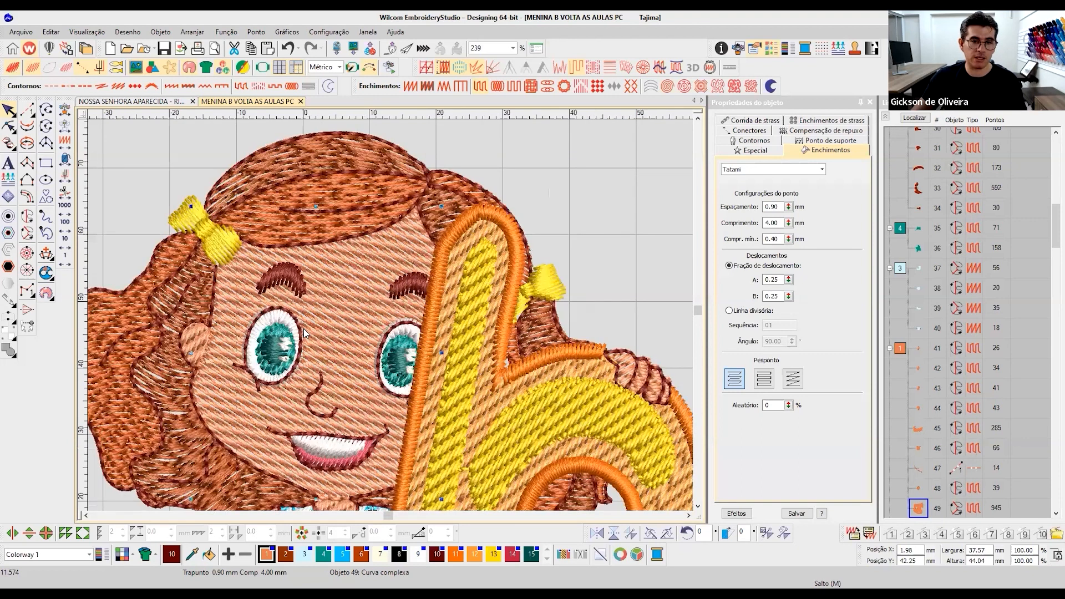
pyautogui.press('t')
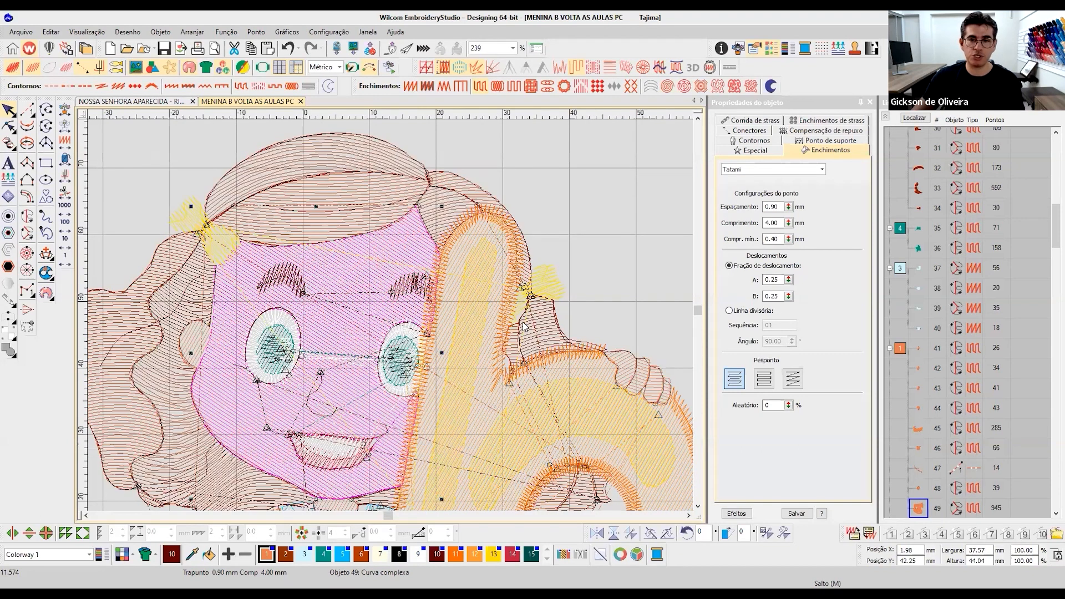
pyautogui.scroll(1, 225, 275)
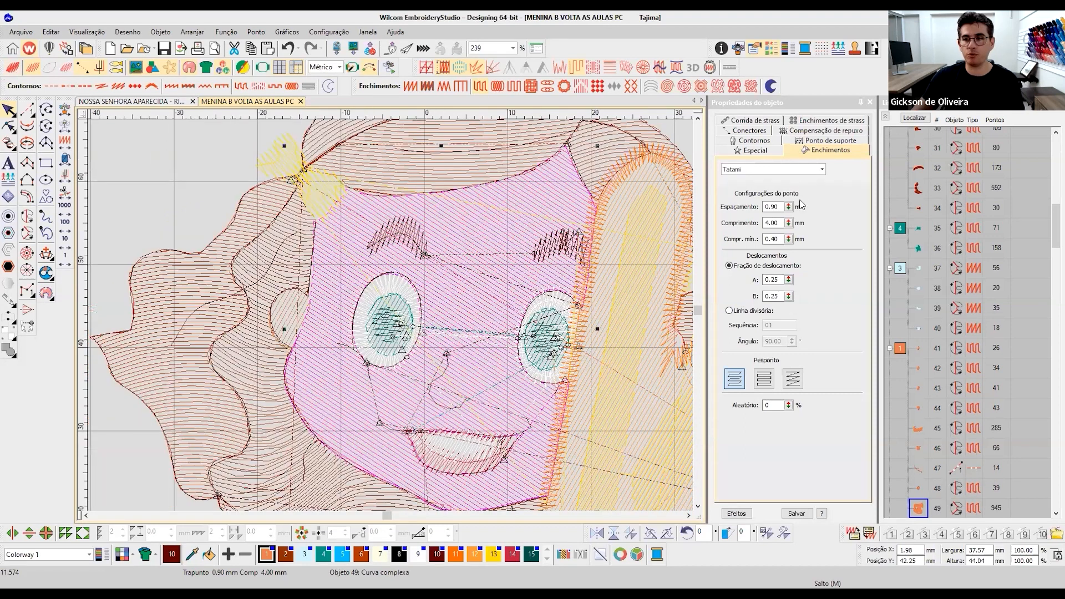
pyautogui.scroll(3, 803, 203)
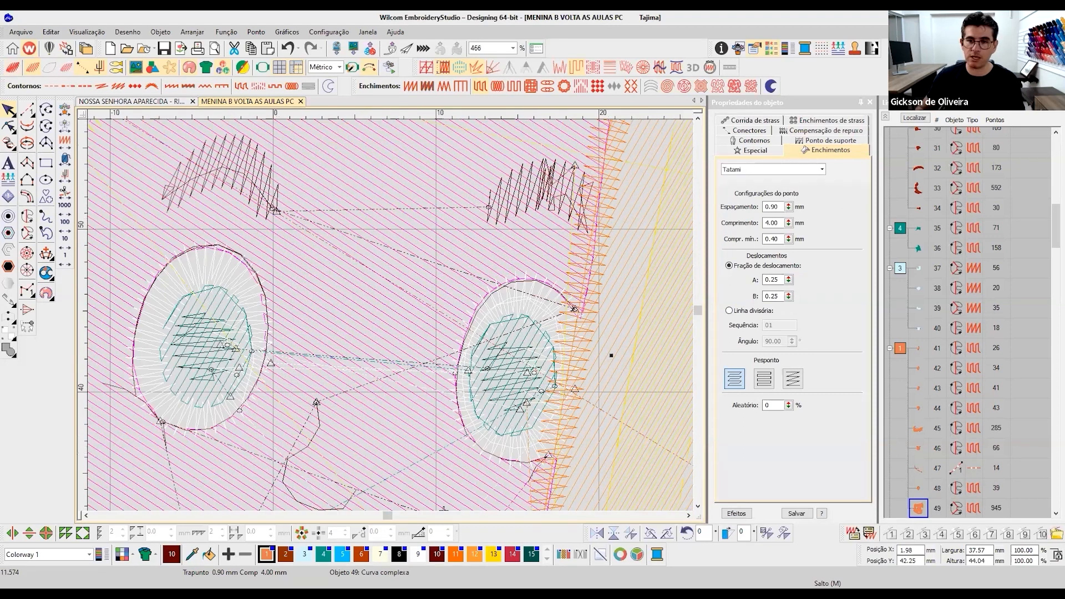
# - Check the underlay settings of the face fill and both eye whites, and examine the stitch view around the letter b
pyautogui.click(829, 141)
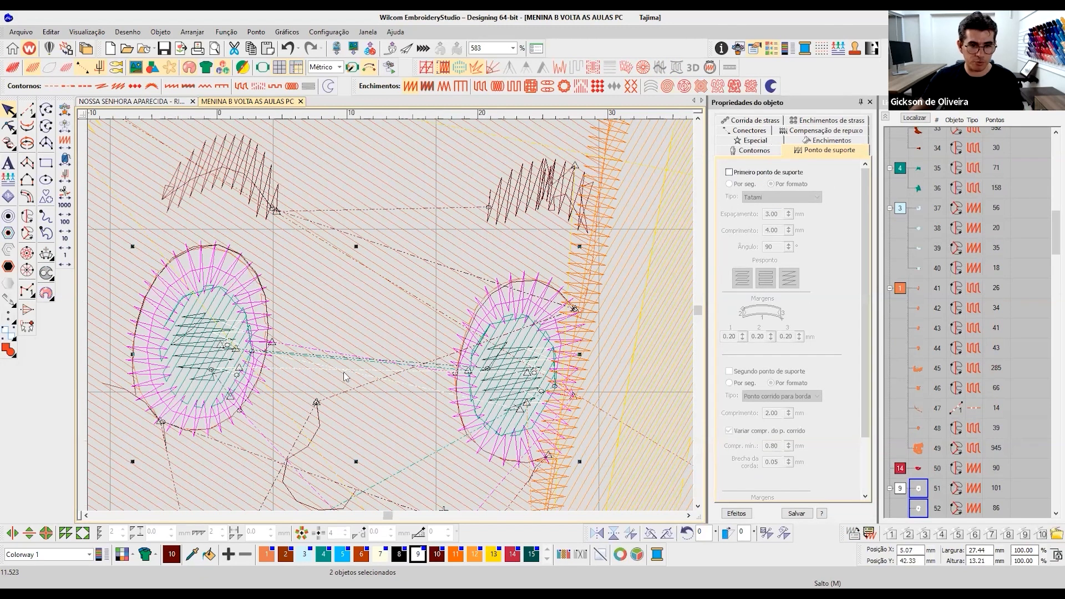
pyautogui.scroll(-1, 328, 421)
pyautogui.scroll(-1, 395, 314)
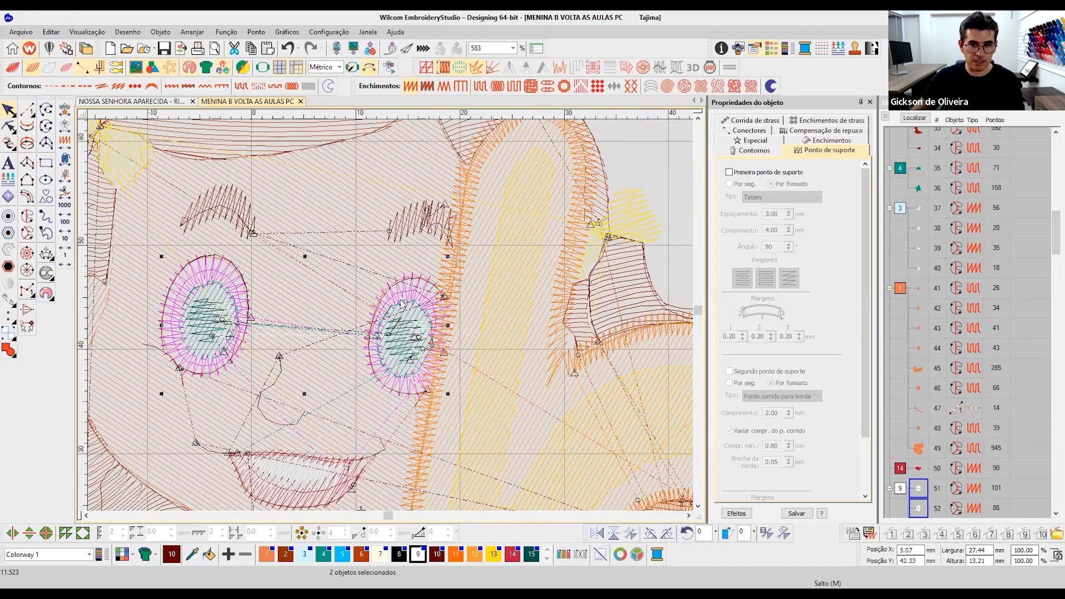
pyautogui.scroll(-1, 402, 304)
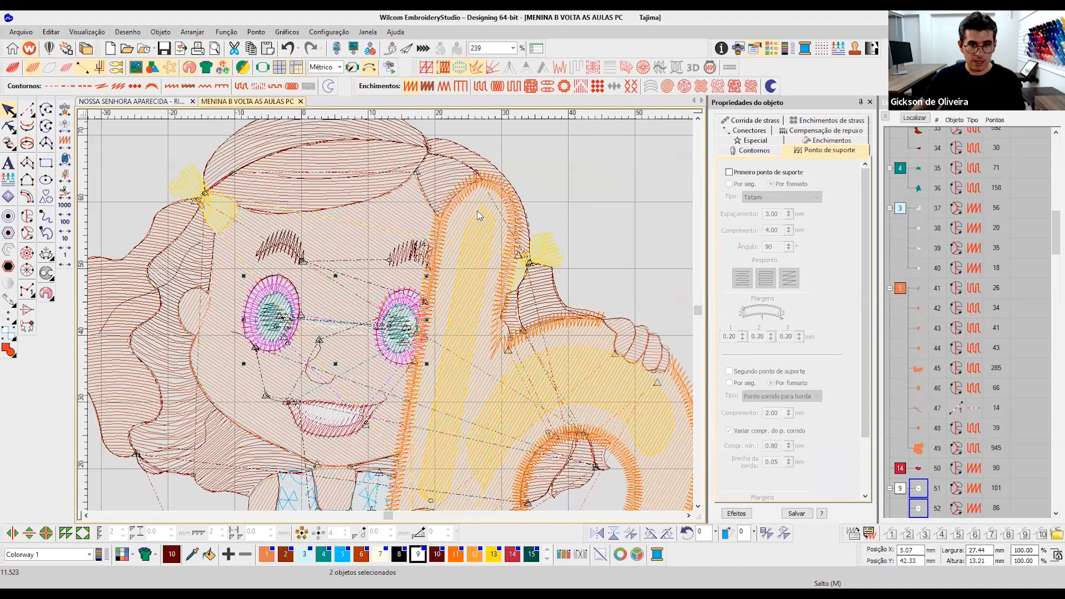
pyautogui.scroll(1, 395, 227)
pyautogui.scroll(-4, 389, 246)
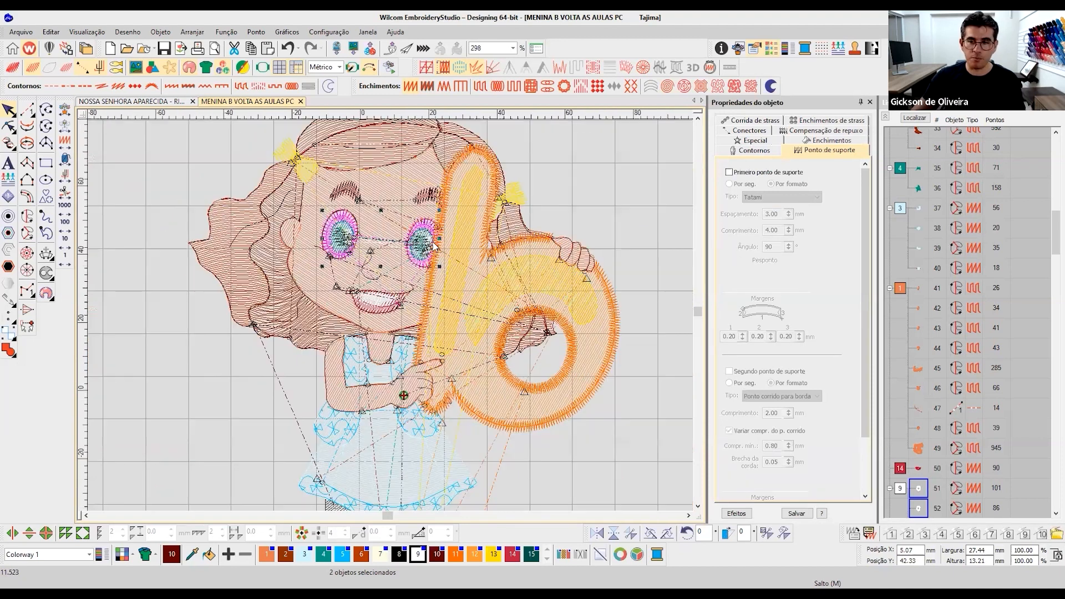
pyautogui.scroll(1, 393, 321)
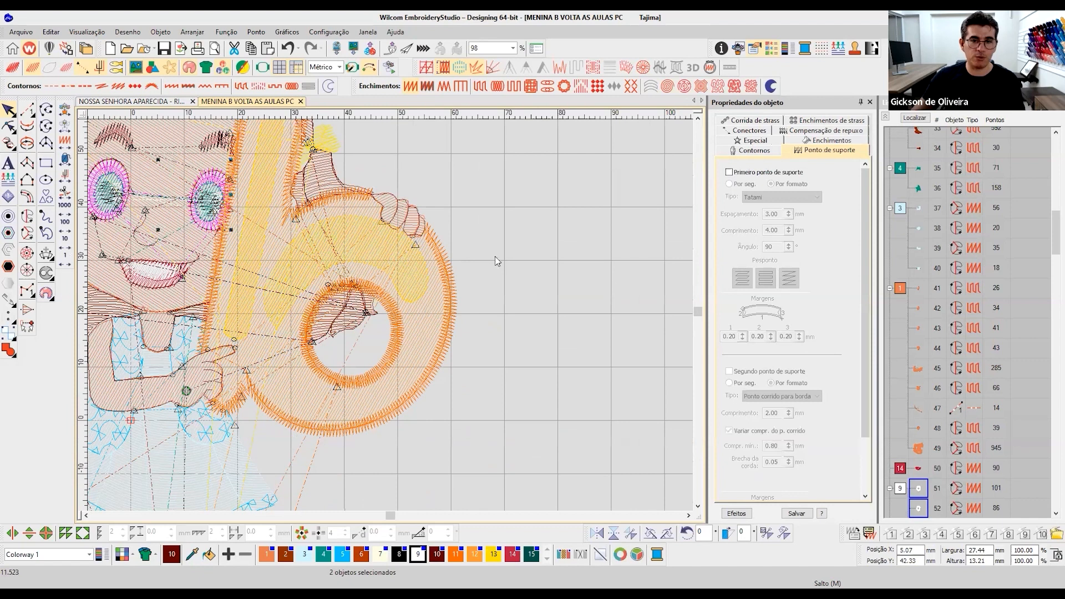
pyautogui.scroll(1, 498, 262)
# - Convert the four finger fills gripping the letter b from Tatami to Satin with 0.70 mm spacing
pyautogui.click(514, 222)
pyautogui.scroll(-1, 413, 338)
pyautogui.click(515, 210)
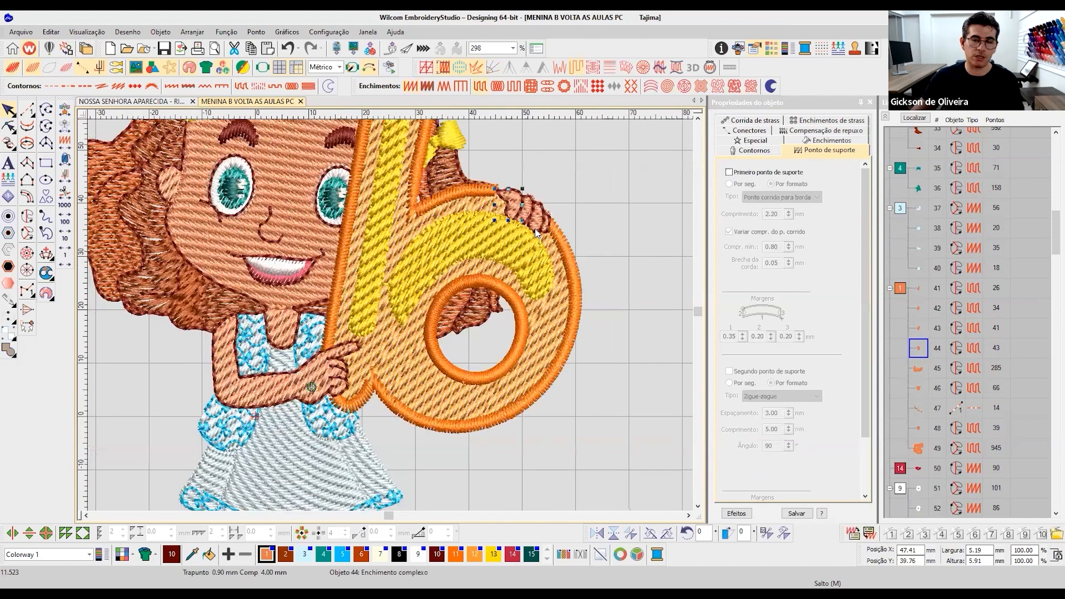
pyautogui.scroll(3, 391, 320)
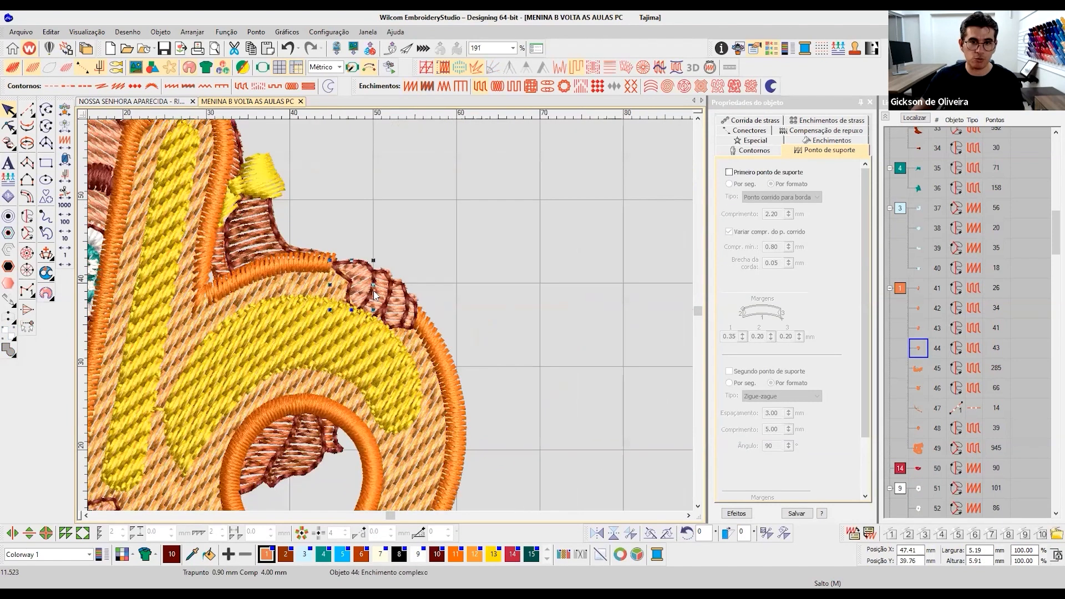
pyautogui.press('t')
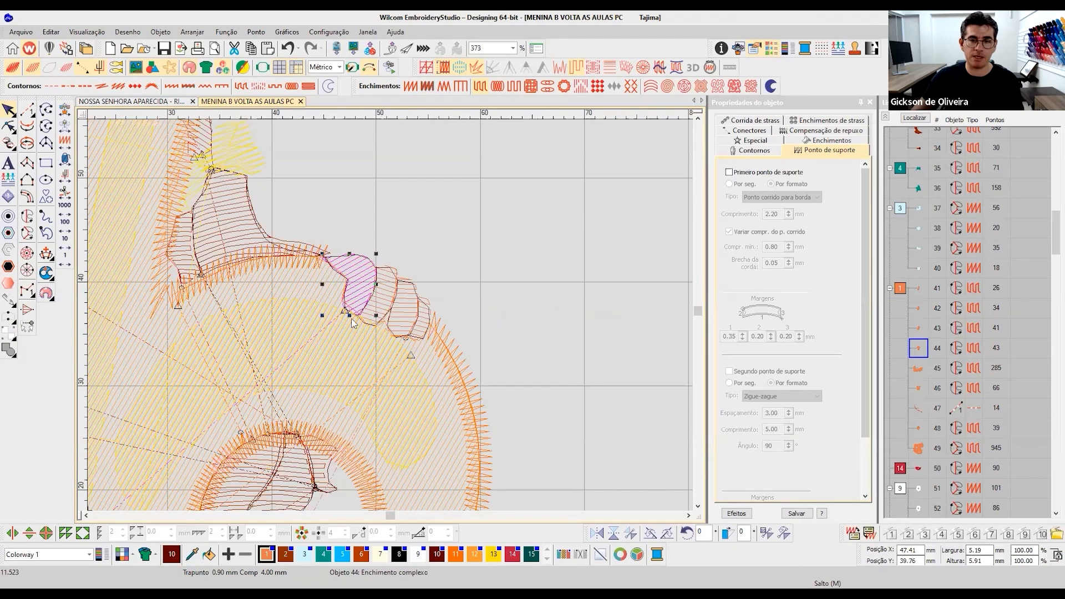
pyautogui.hotkey('ctrl', 'shift', 'Tab')
pyautogui.hotkey('ctrl', 'shift', 'Tab')
pyautogui.hotkey('ctrl', 'shift', 'Tab')
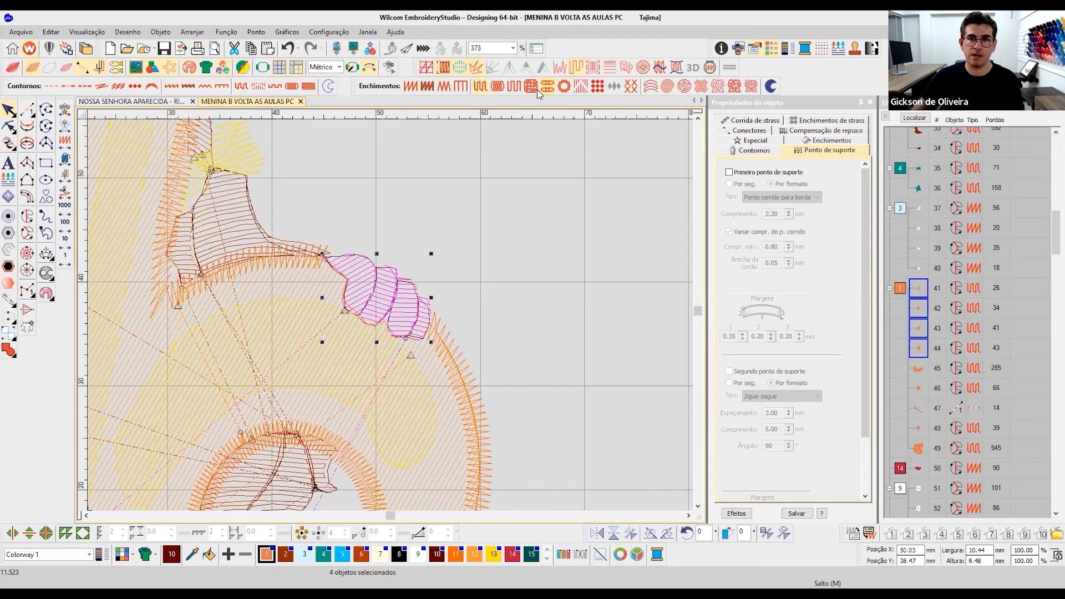
pyautogui.click(409, 86)
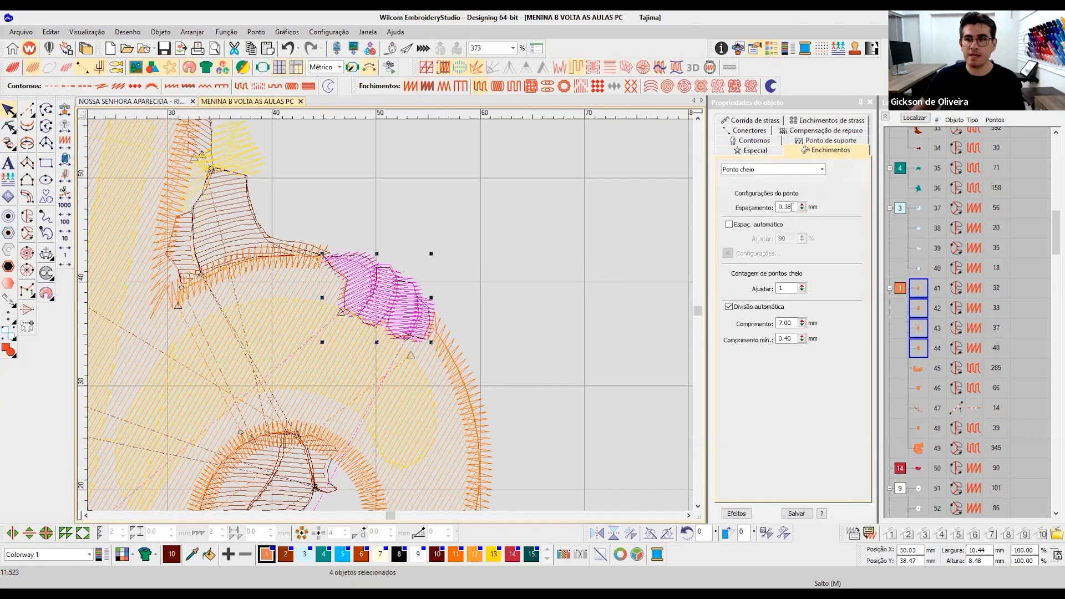
pyautogui.write('0.7')
pyautogui.press('Return')
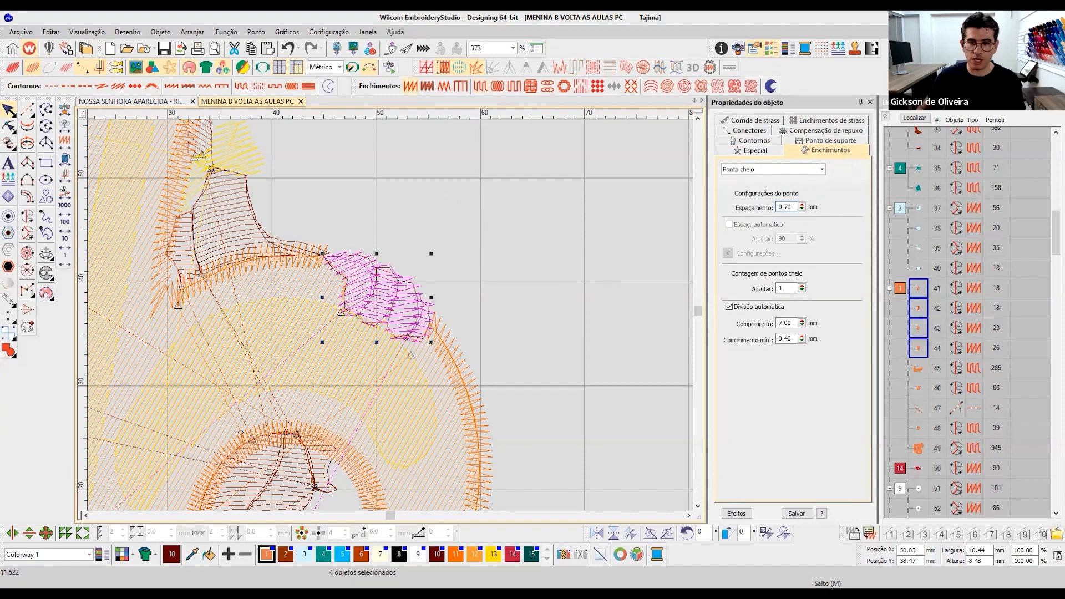
# - Set the pull compensation of the four satin finger fills to 0.17 mm
pyautogui.click(811, 135)
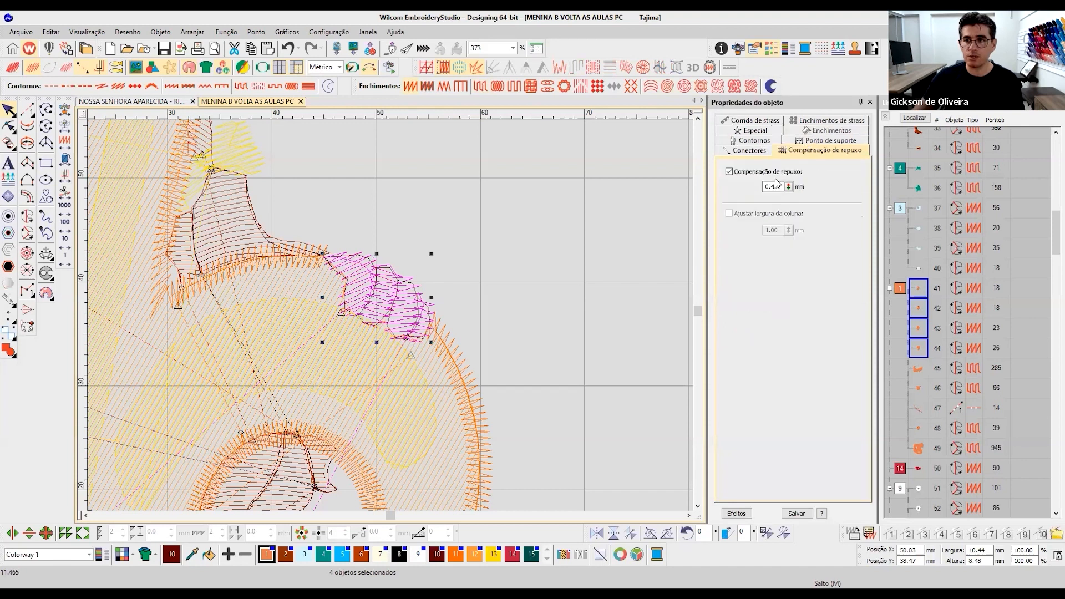
pyautogui.click(762, 173)
pyautogui.click(729, 172)
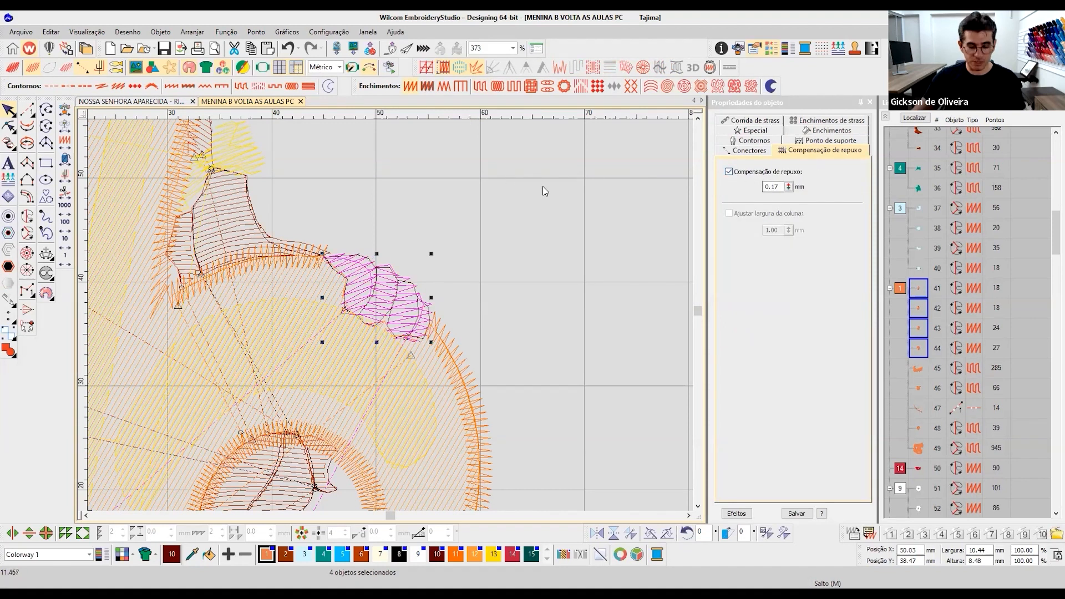
# - Inspect the satin fingers and the pointing hand in realistic rendering, and review the whole design with nothing selected
pyautogui.press('t')
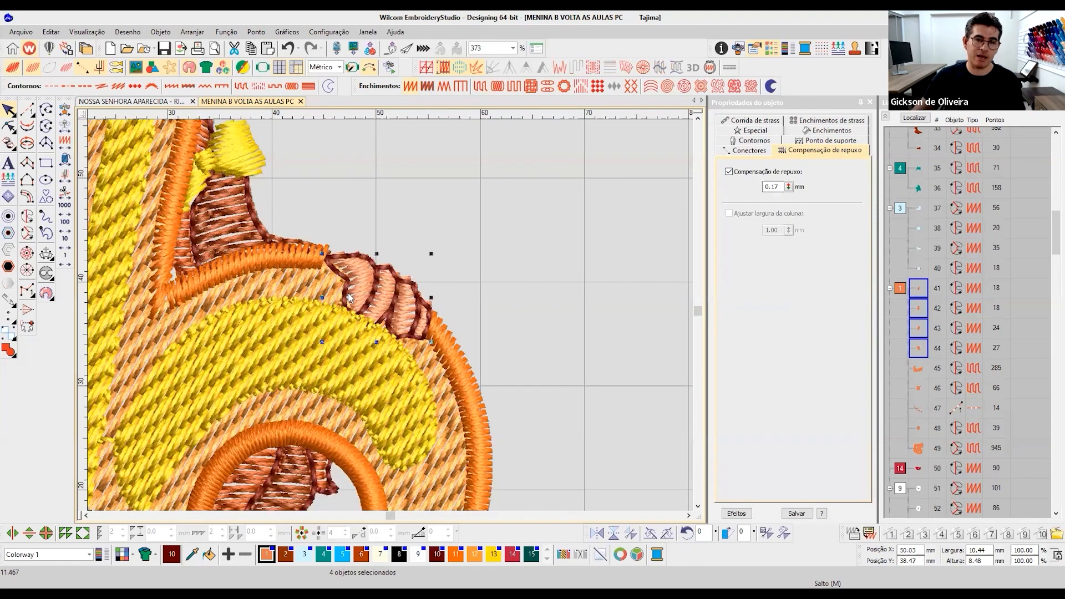
pyautogui.scroll(-2, 249, 460)
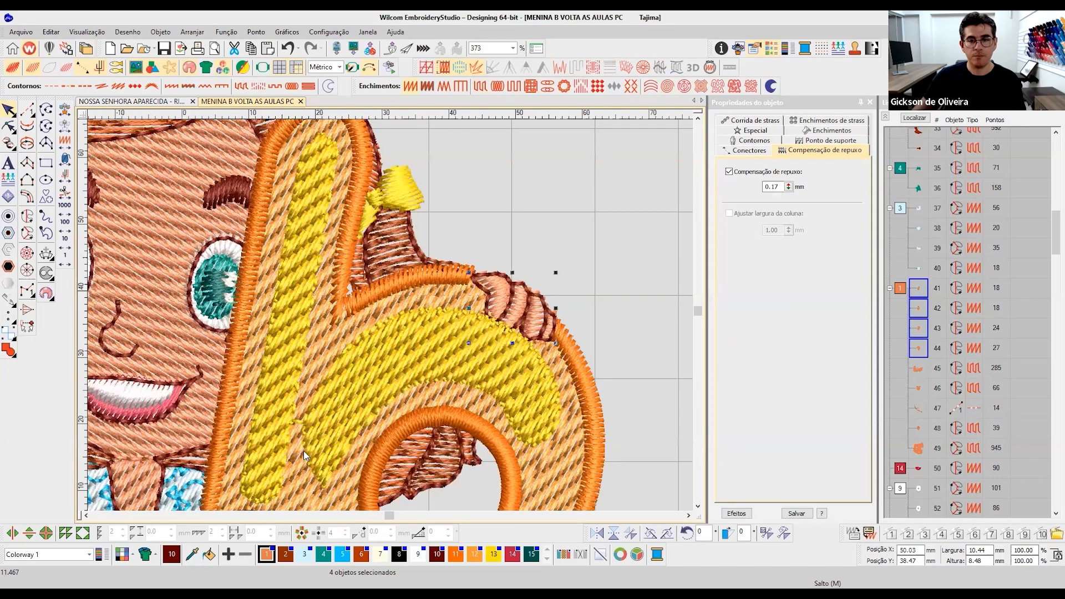
pyautogui.scroll(-2, 304, 450)
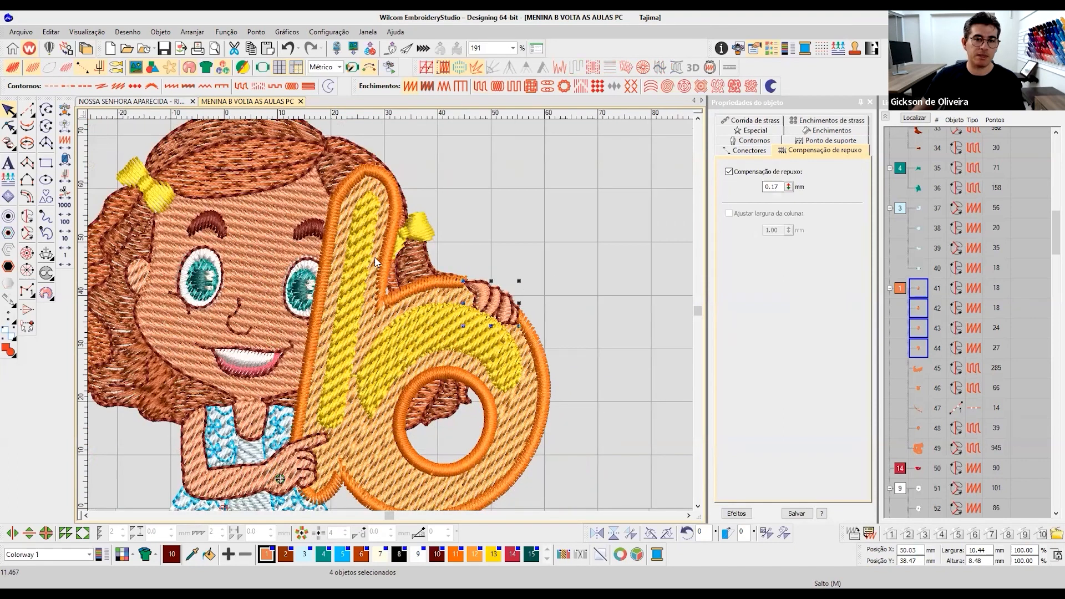
pyautogui.scroll(1, 378, 262)
pyautogui.scroll(2, 334, 297)
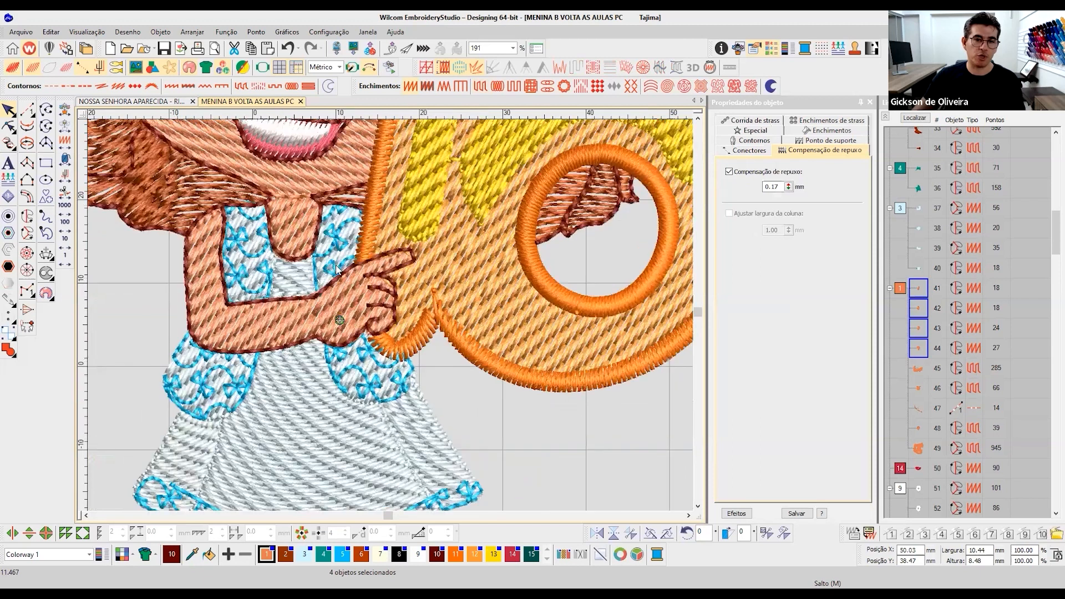
pyautogui.scroll(2, 332, 313)
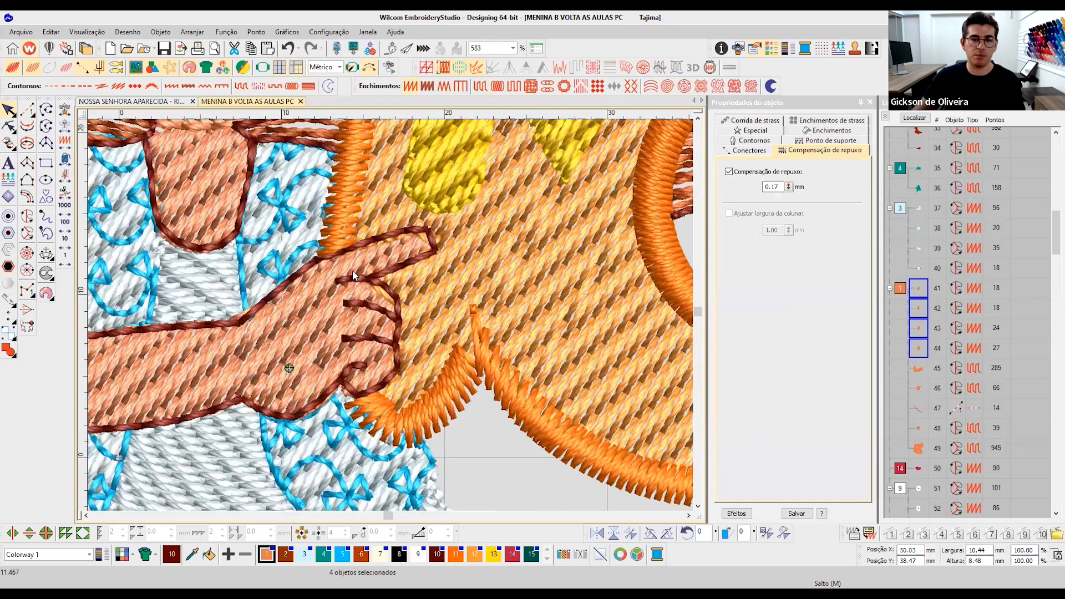
pyautogui.press('Escape')
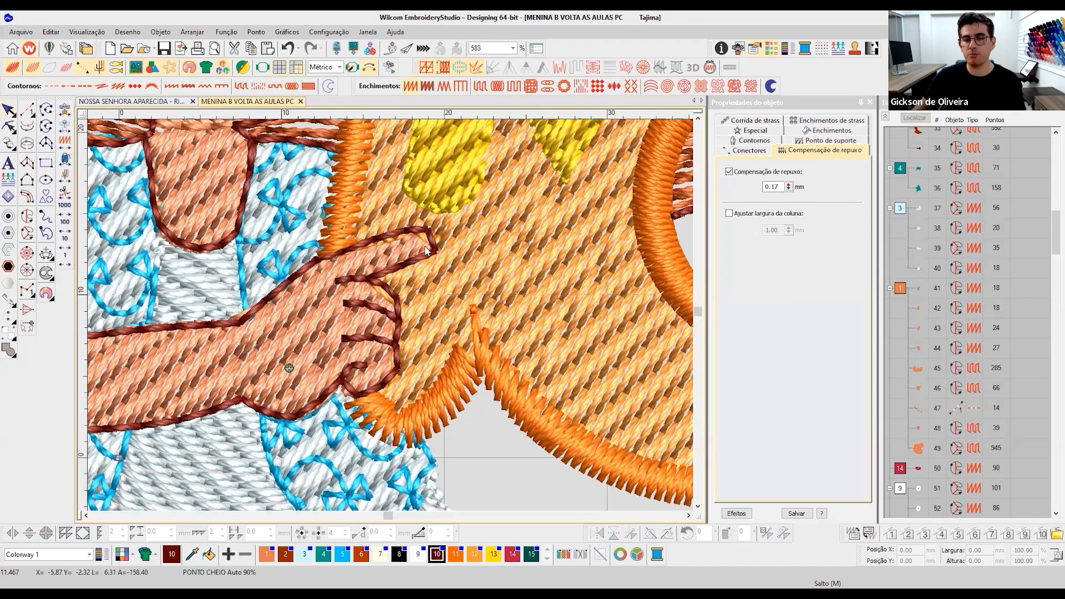
pyautogui.scroll(-3, 358, 315)
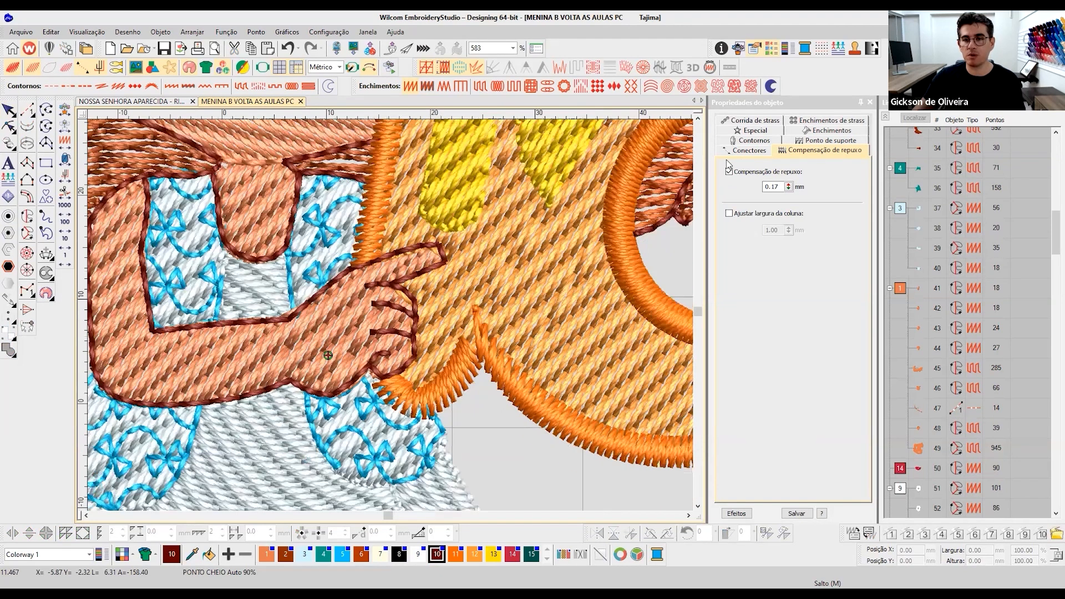
pyautogui.scroll(-2, 415, 258)
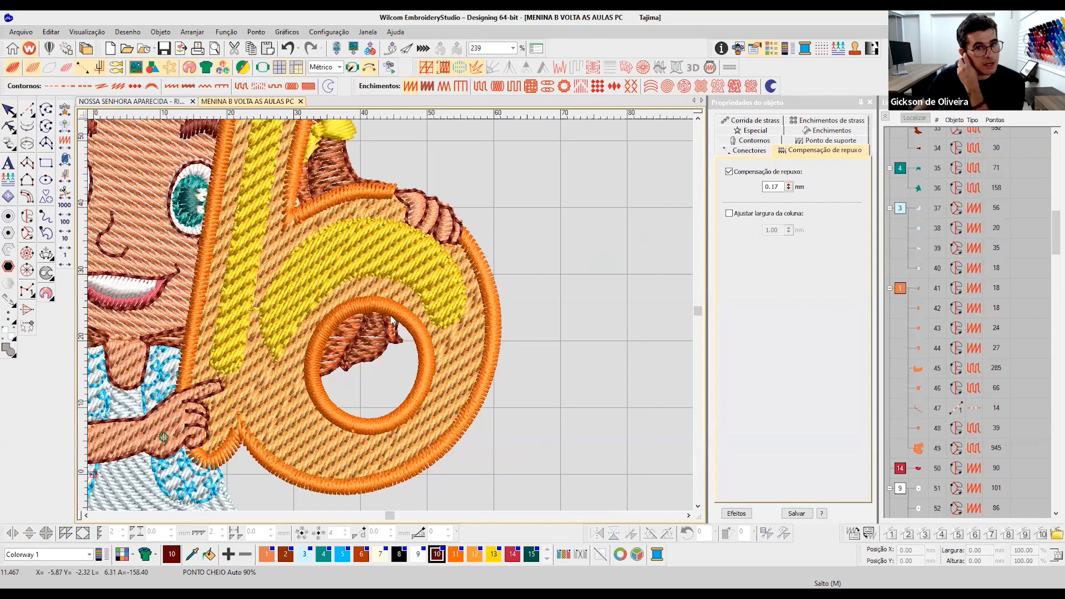
pyautogui.scroll(-2, 391, 311)
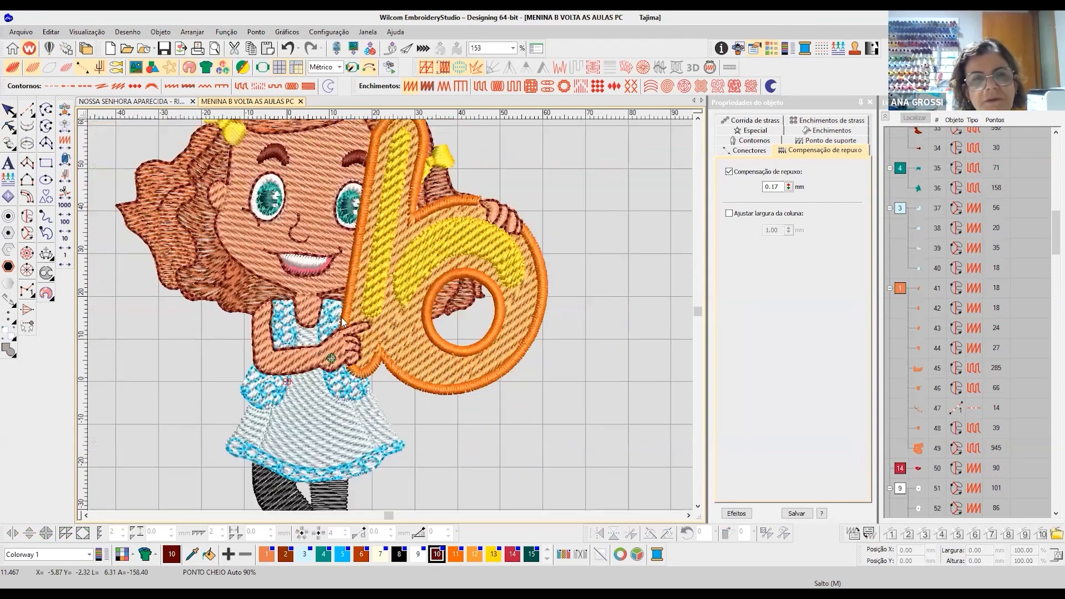
pyautogui.scroll(-2, 394, 321)
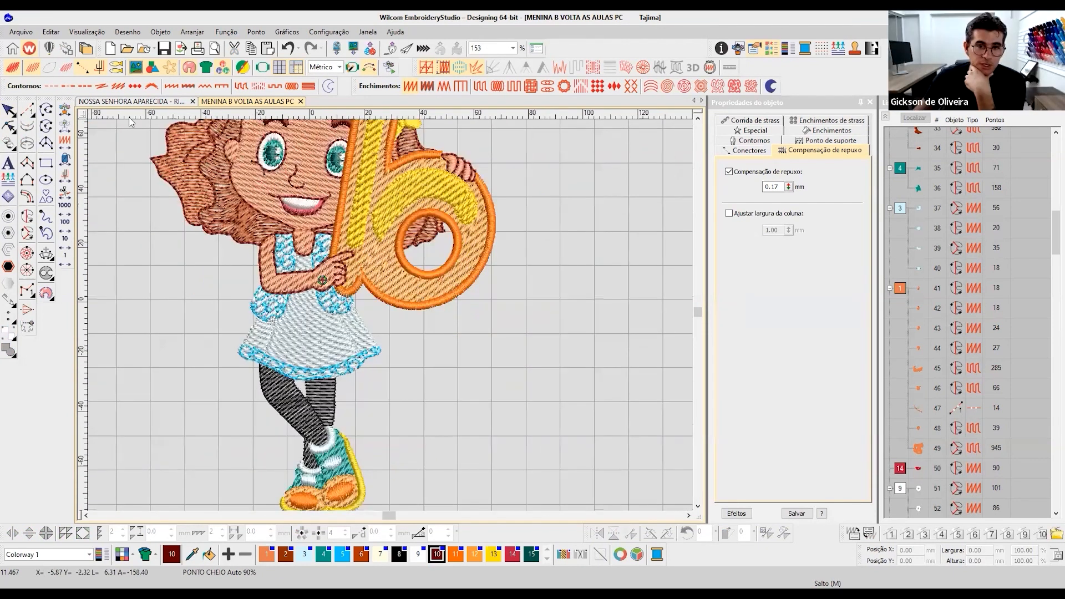
# - Compare the girl and the letter b repeatedly between stitch view and realistic rendering, from the hair down to the legs
pyautogui.scroll(4, 394, 319)
pyautogui.press('t')
pyautogui.scroll(-2, 420, 287)
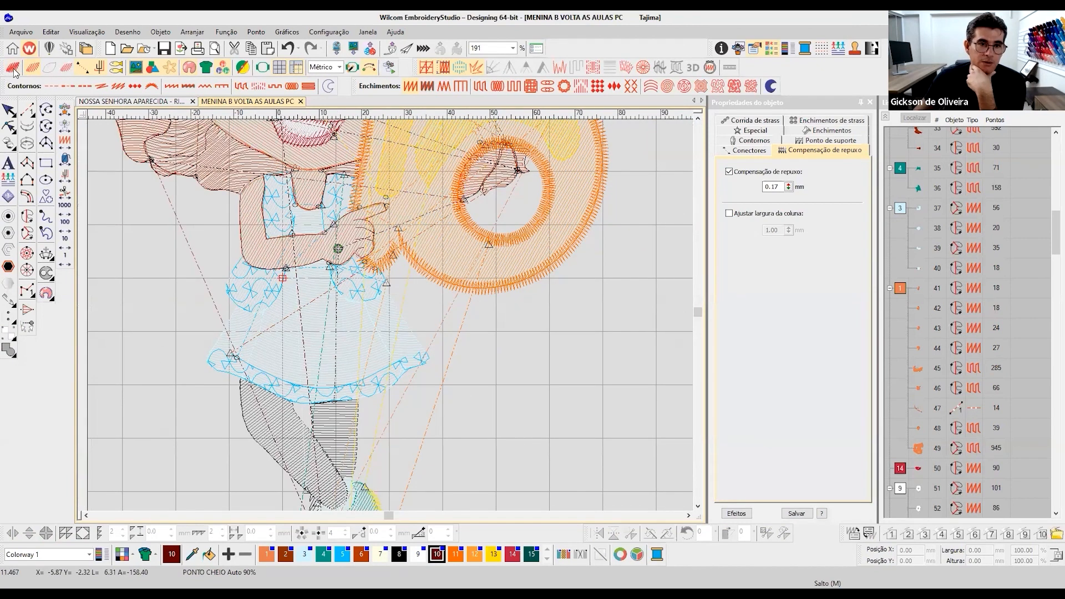
pyautogui.press('t')
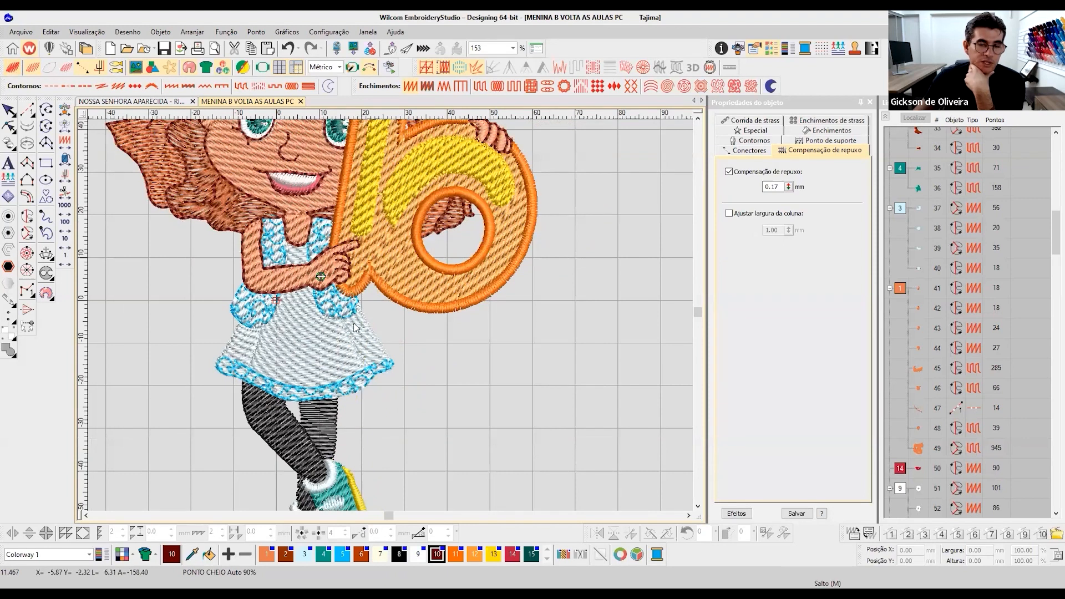
pyautogui.scroll(3, 701, 118)
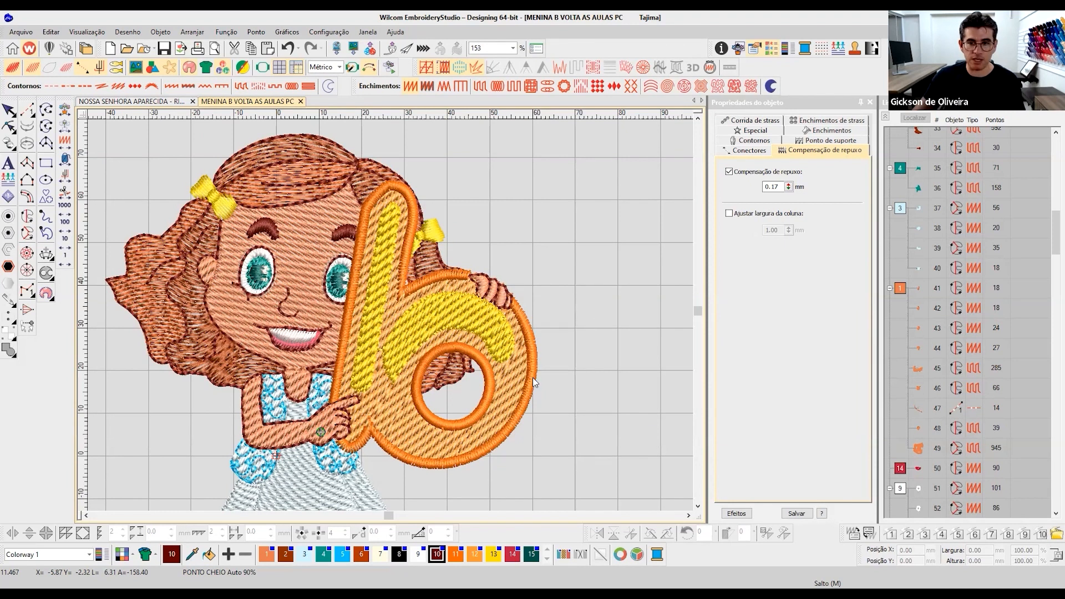
pyautogui.press('t')
pyautogui.press('t')
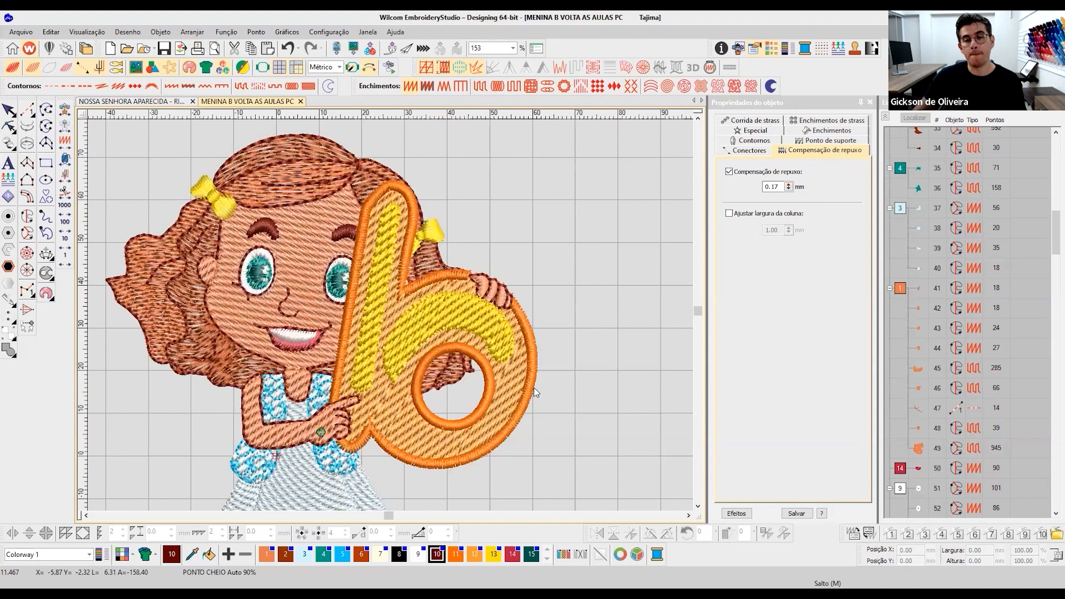
pyautogui.press('t')
pyautogui.press('t')
pyautogui.press('t')
pyautogui.press('t')
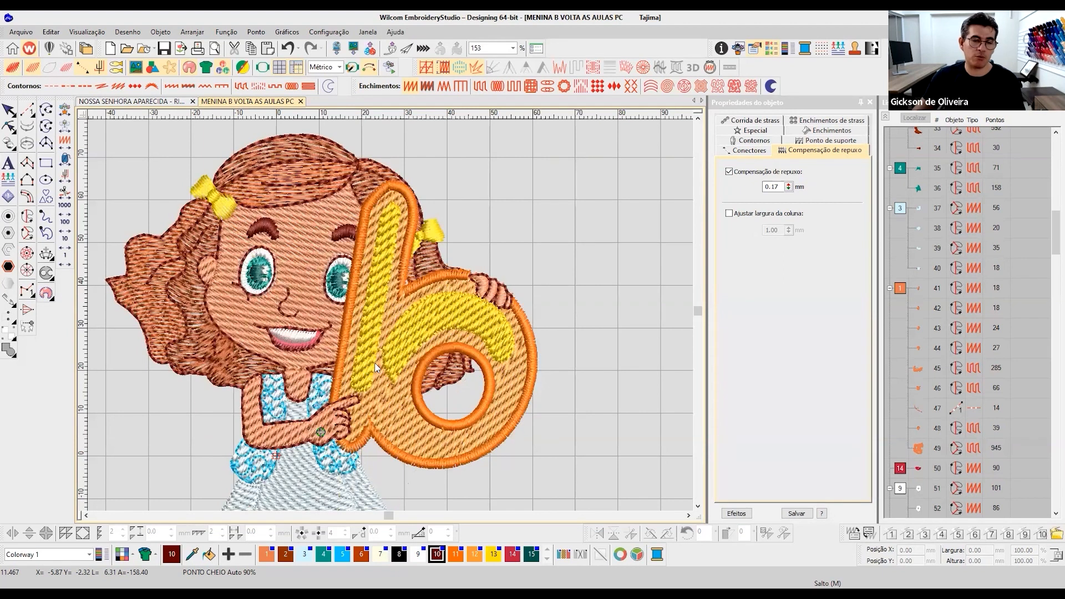
pyautogui.click(698, 507)
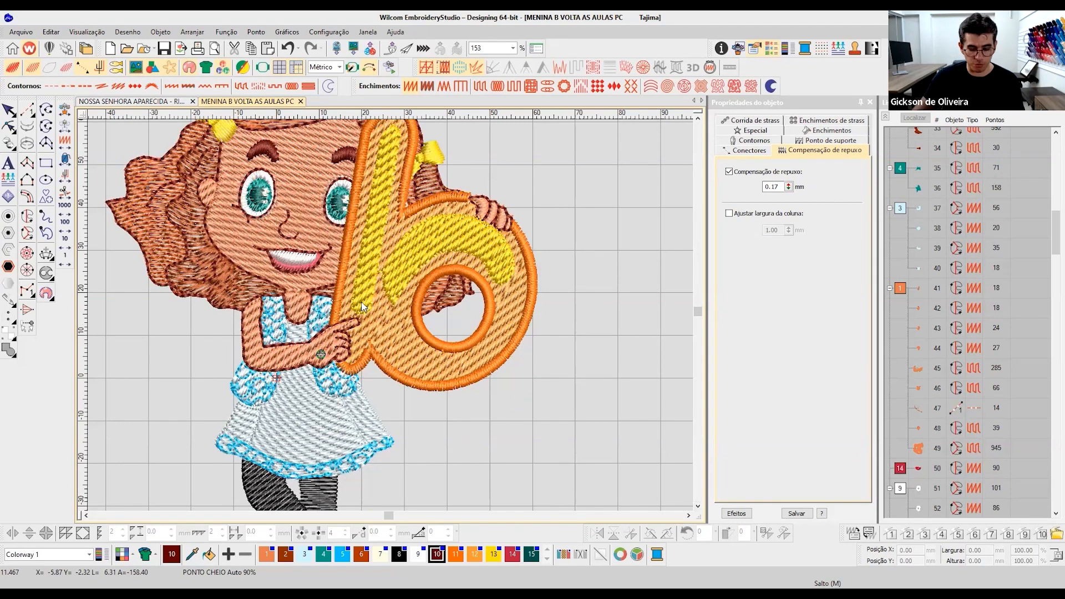
pyautogui.press('t')
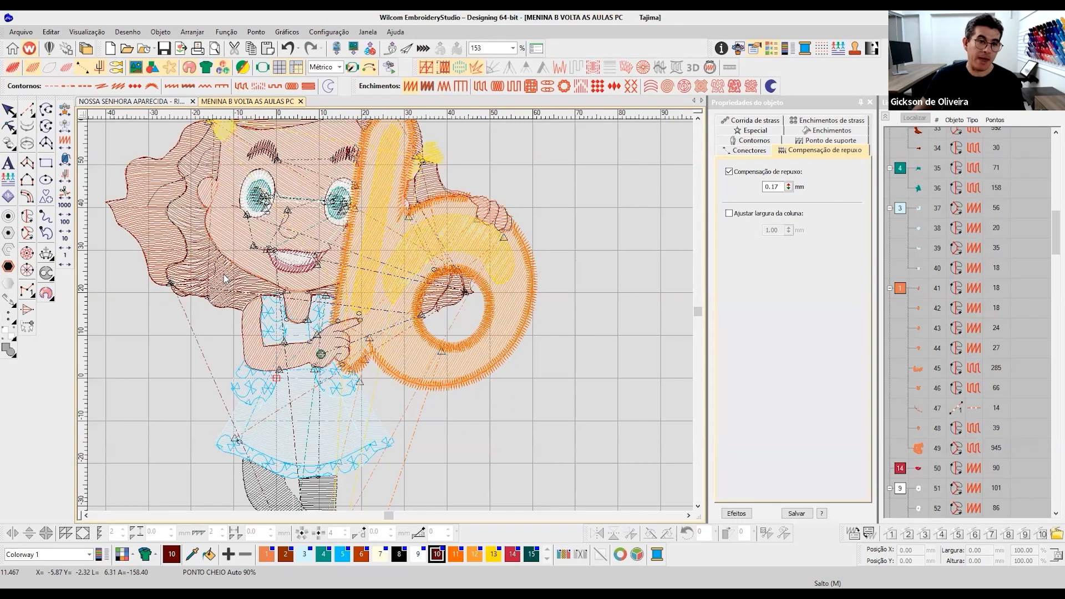
pyautogui.press('t')
pyautogui.press('t')
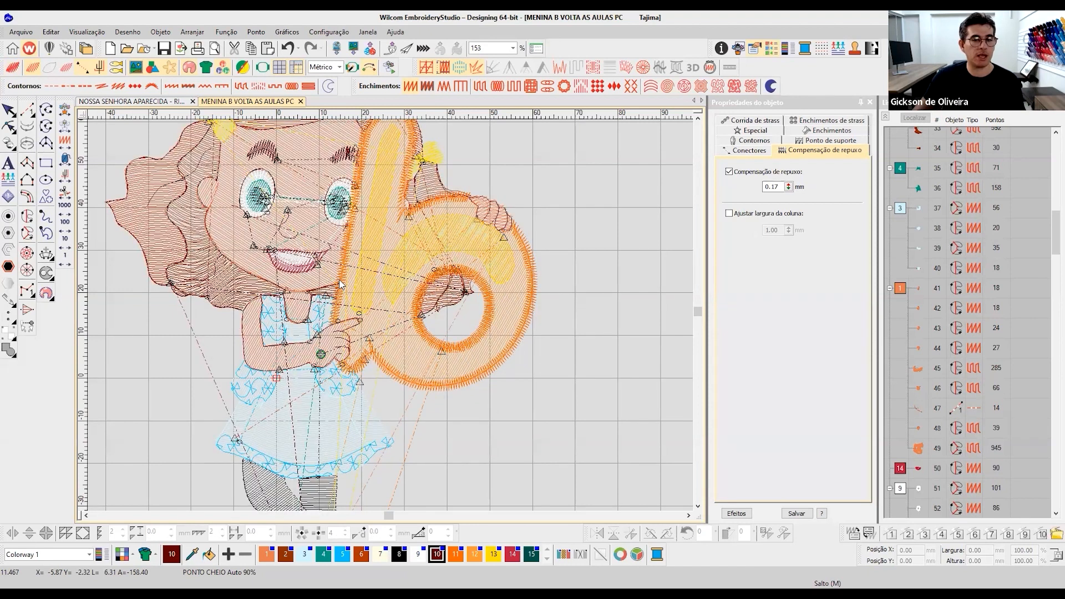
pyautogui.press('t')
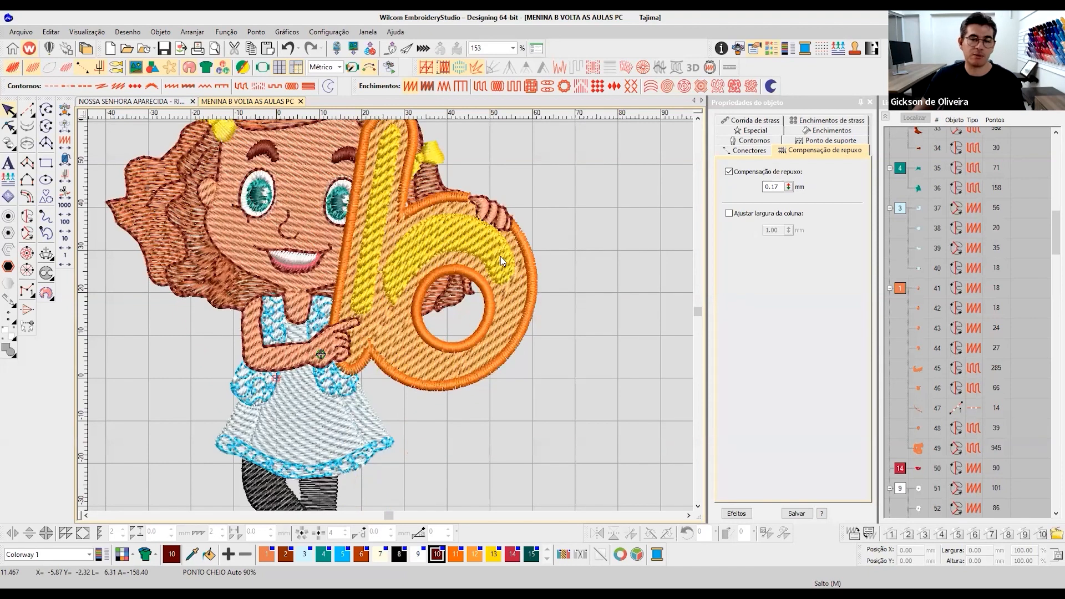
# - Select the curved yellow highlight fill on the letter's bowl and examine the design in stitch view up to the hair
pyautogui.click(501, 262)
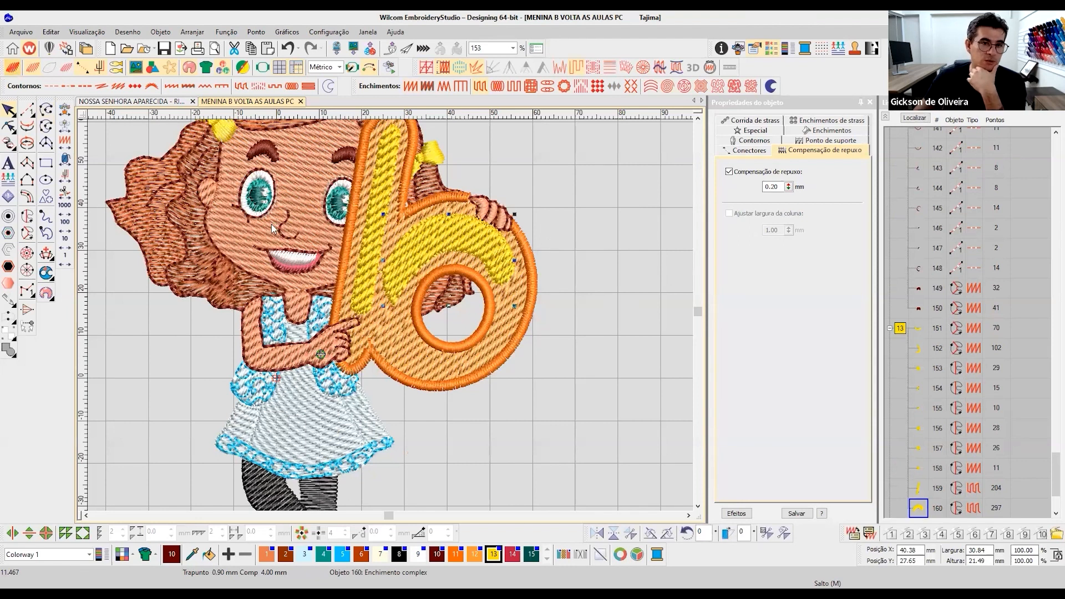
pyautogui.press('t')
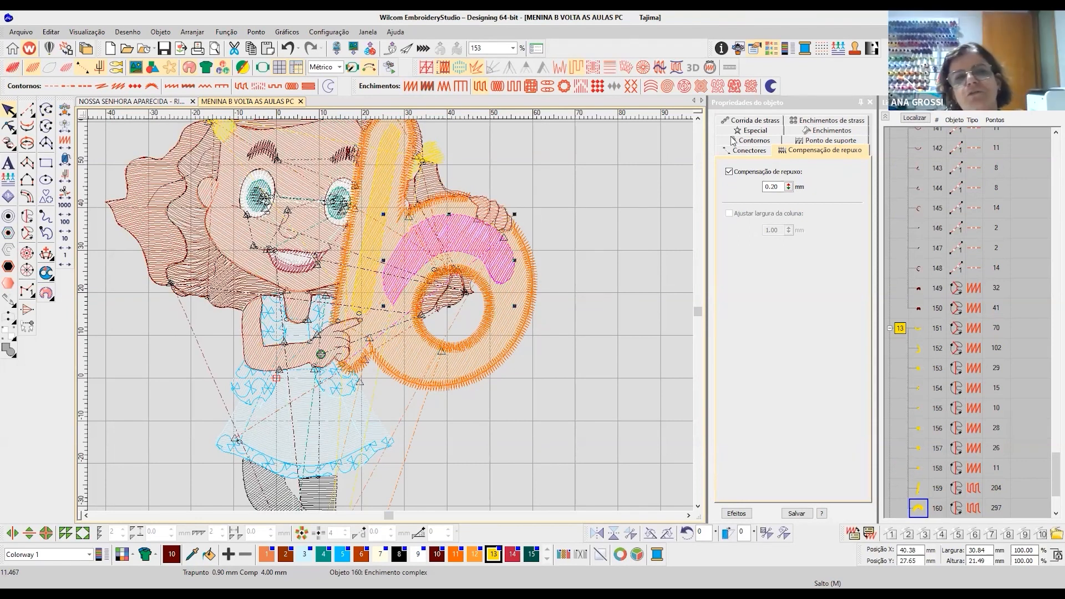
pyautogui.scroll(4, 280, 181)
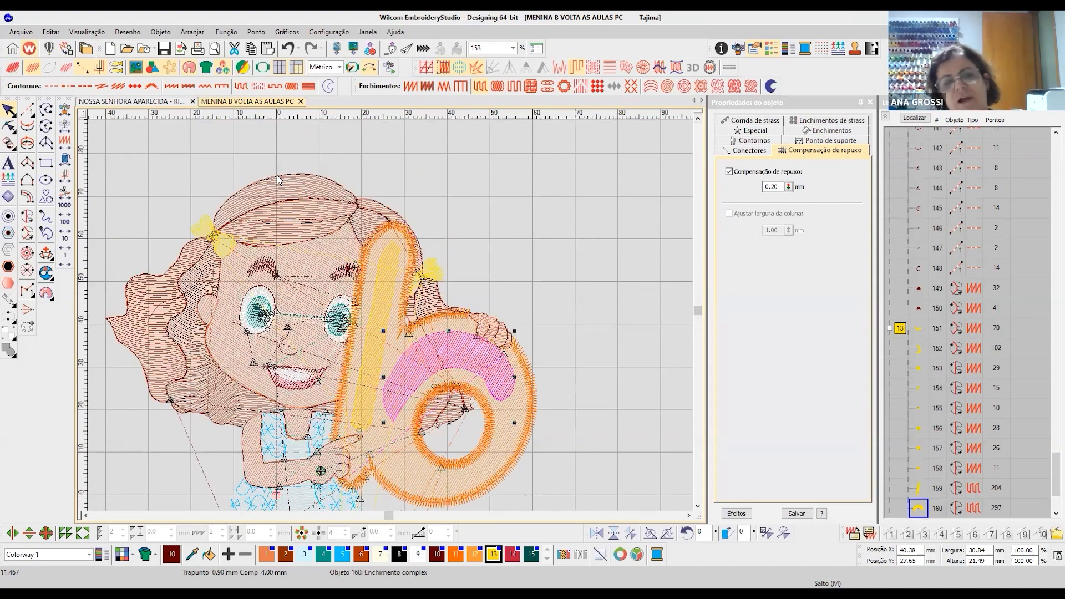
# - Select both yellow highlight fills of the letter b, on the stem and on the bowl, and show them in realistic rendering
pyautogui.click(12, 68)
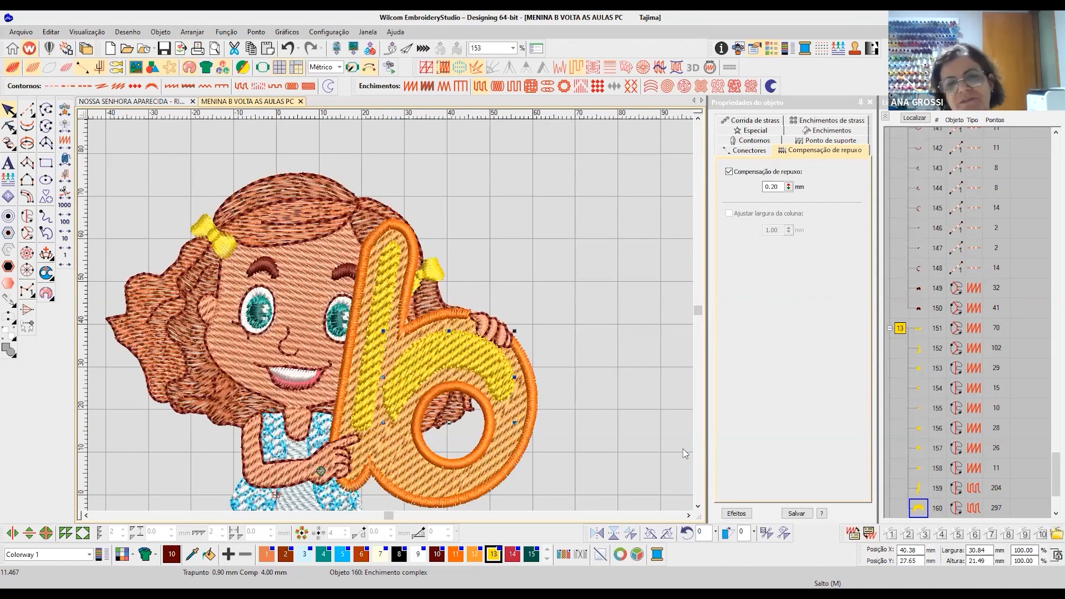
pyautogui.click(698, 507)
pyautogui.click(698, 507)
pyautogui.click(698, 506)
pyautogui.click(382, 201)
pyautogui.click(12, 68)
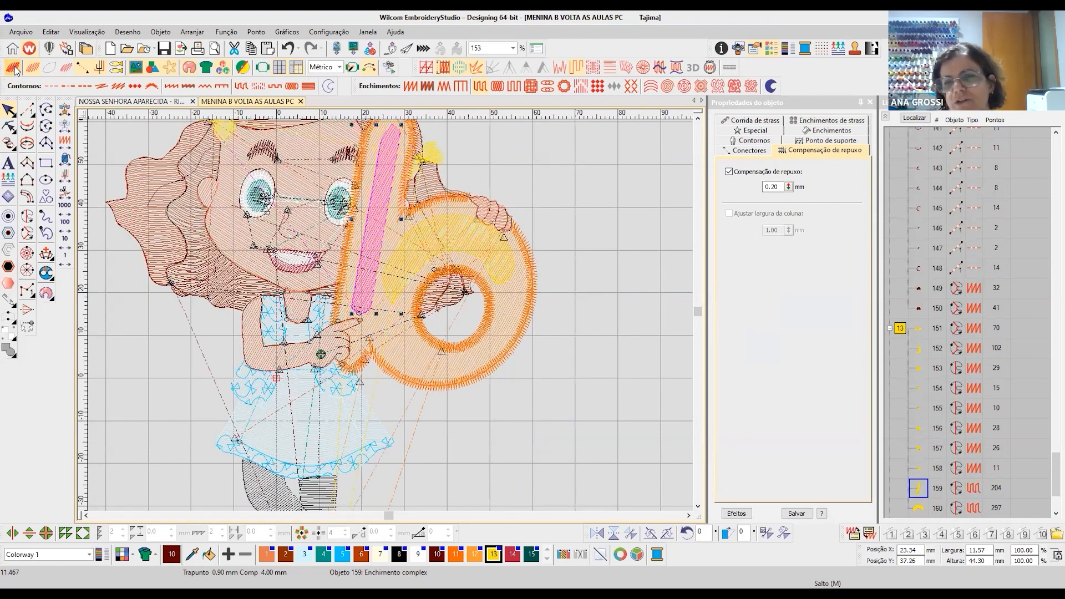
pyautogui.keyDown('ctrl'); pyautogui.click(431, 234); pyautogui.keyUp('ctrl')
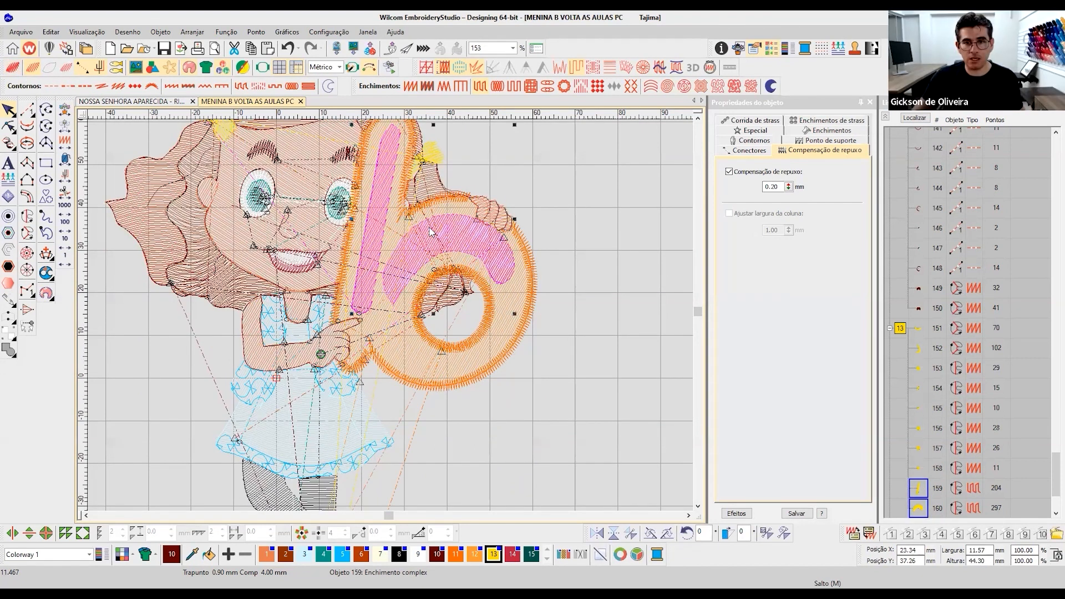
pyautogui.press('t')
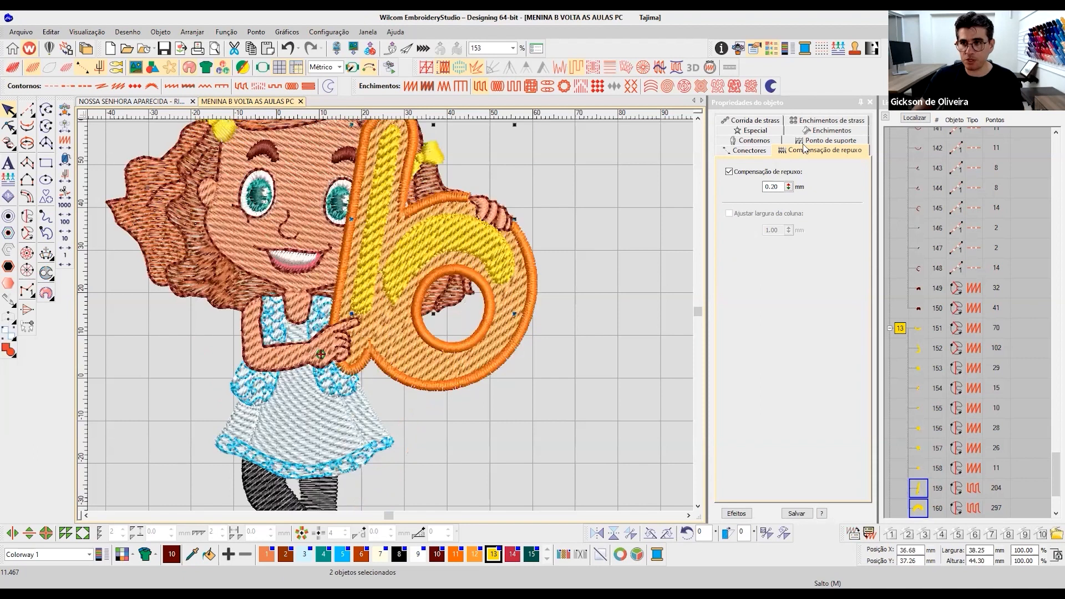
# - Set the tatami stitch spacing of both yellow highlights to 1.40 mm
pyautogui.click(751, 151)
pyautogui.click(737, 511)
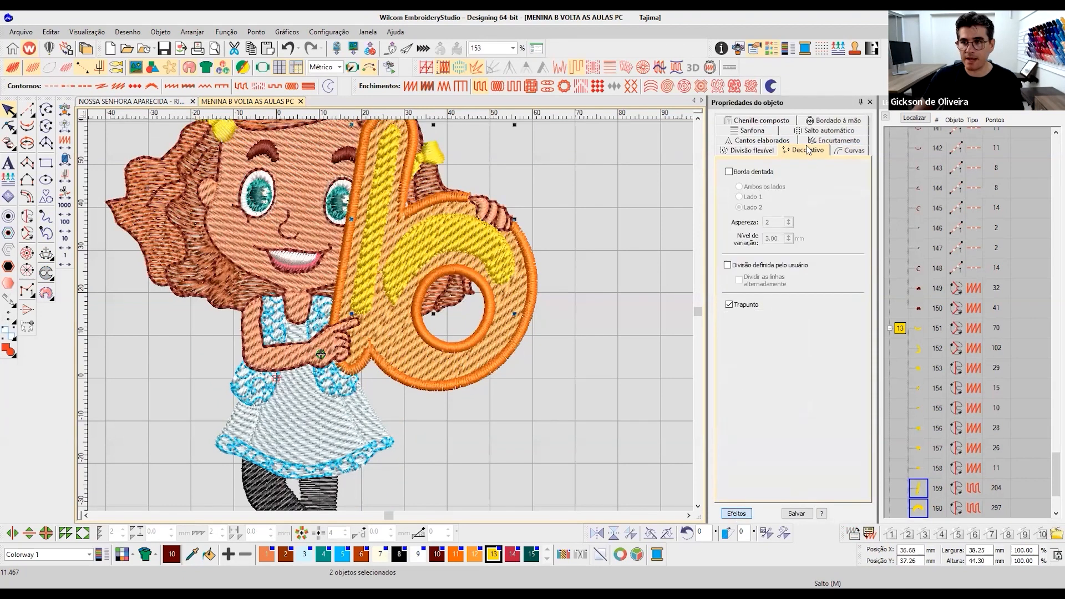
pyautogui.click(748, 514)
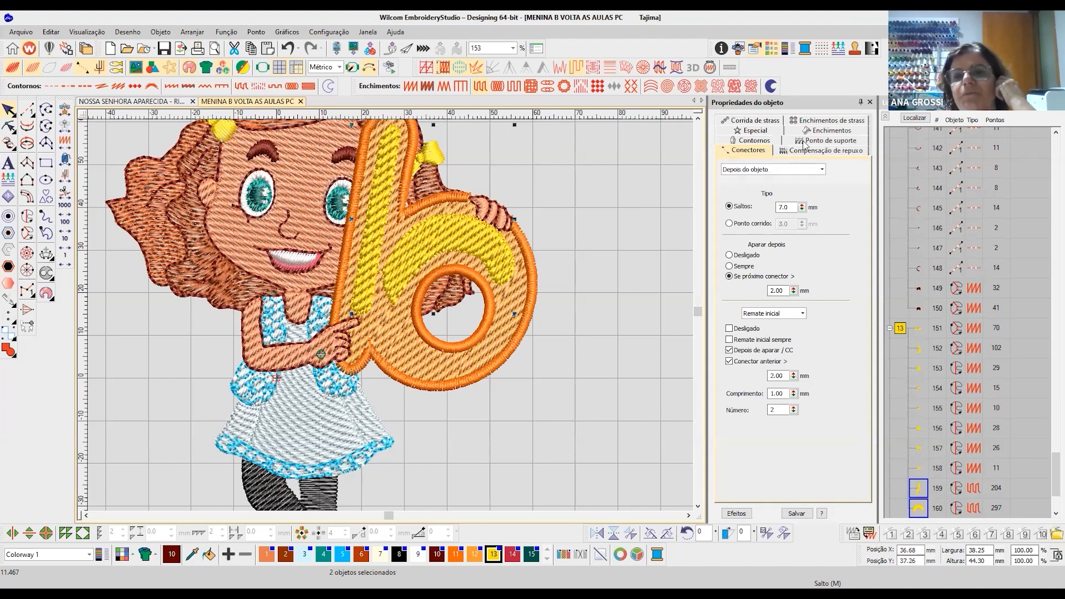
pyautogui.doubleClick(772, 207)
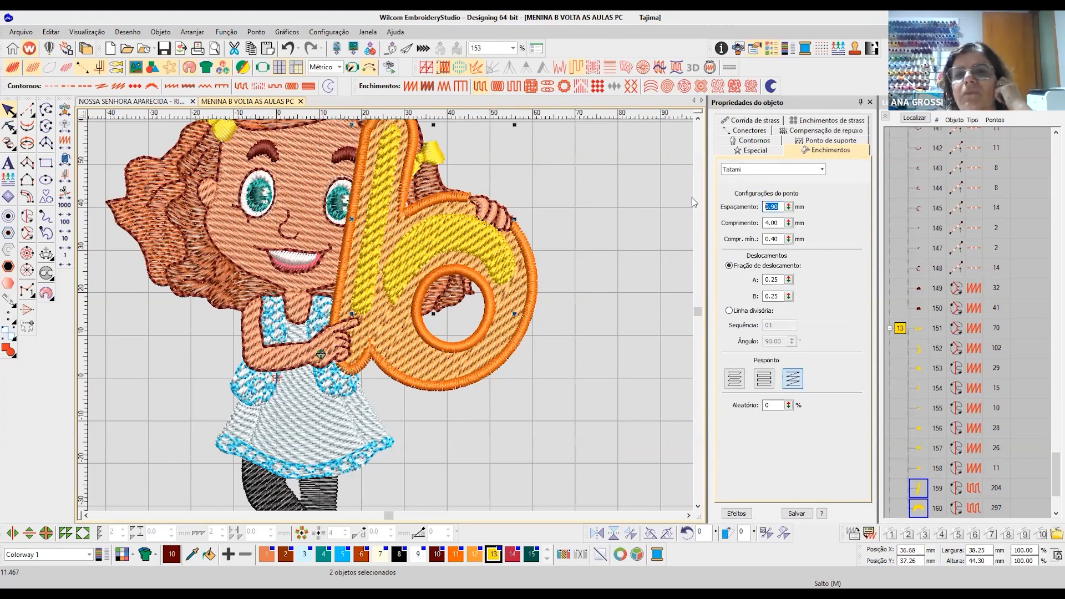
pyautogui.write('1.4')
pyautogui.press('Return')
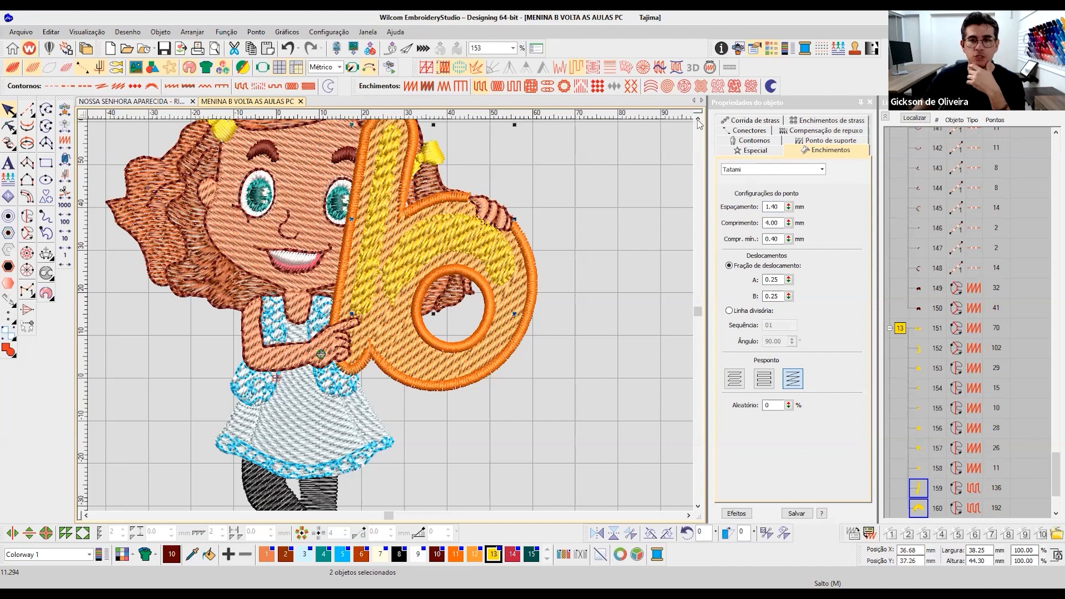
pyautogui.scroll(3, 512, 380)
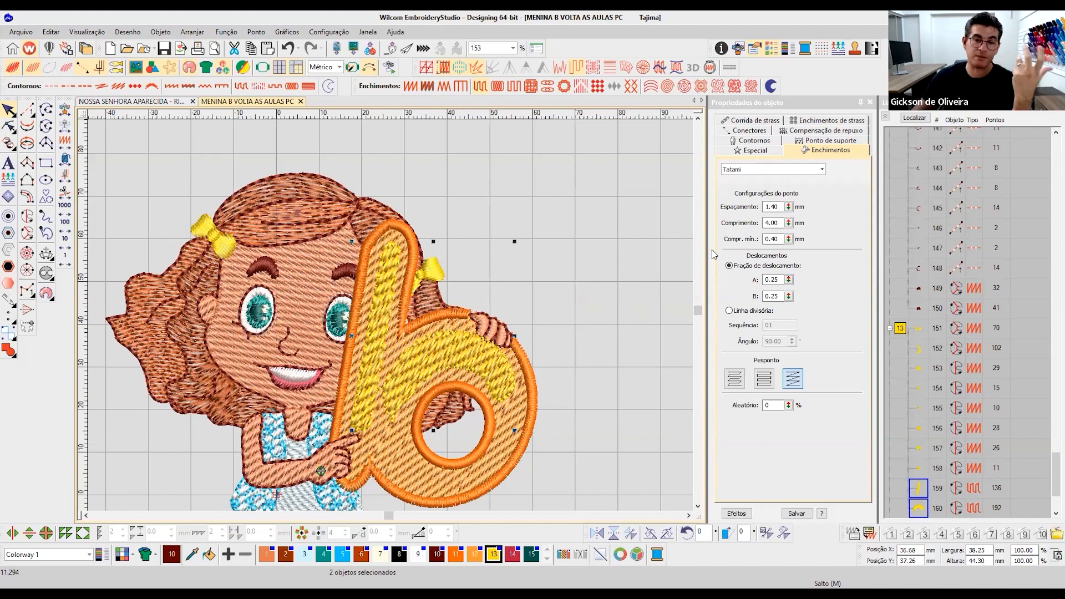
# - Set the tatami stitch spacing of both yellow highlights to 1.20 mm and clear the selection
pyautogui.moveTo(771, 208); pyautogui.dragTo(802, 210)
pyautogui.write('20')
pyautogui.press('Return')
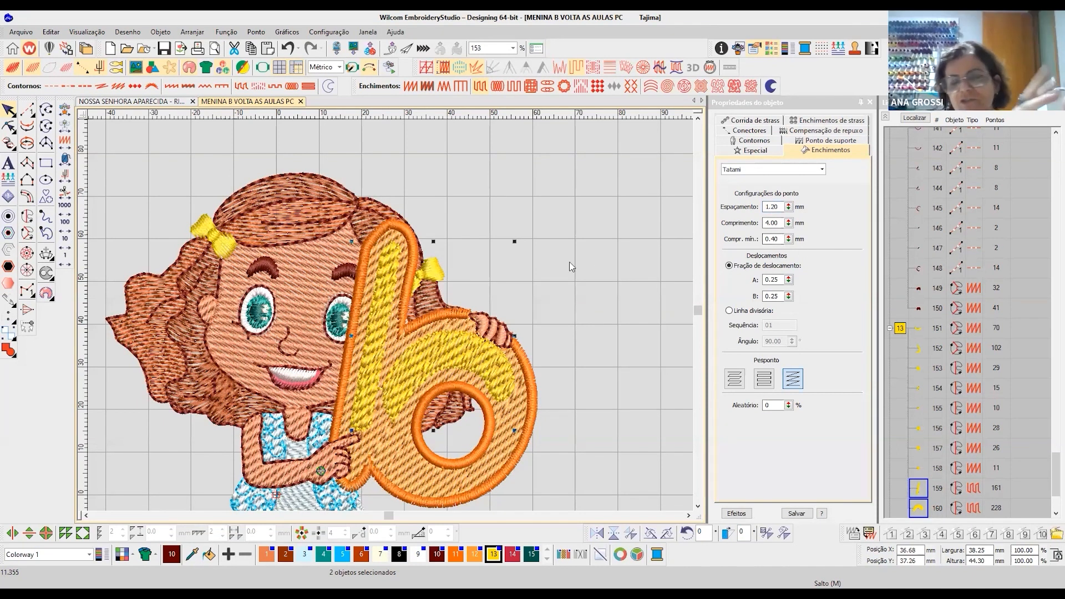
pyautogui.click(567, 306)
# - Review the whole design in realistic rendering, including the stem and bowl highlights of the letter b up close
pyautogui.click(698, 507)
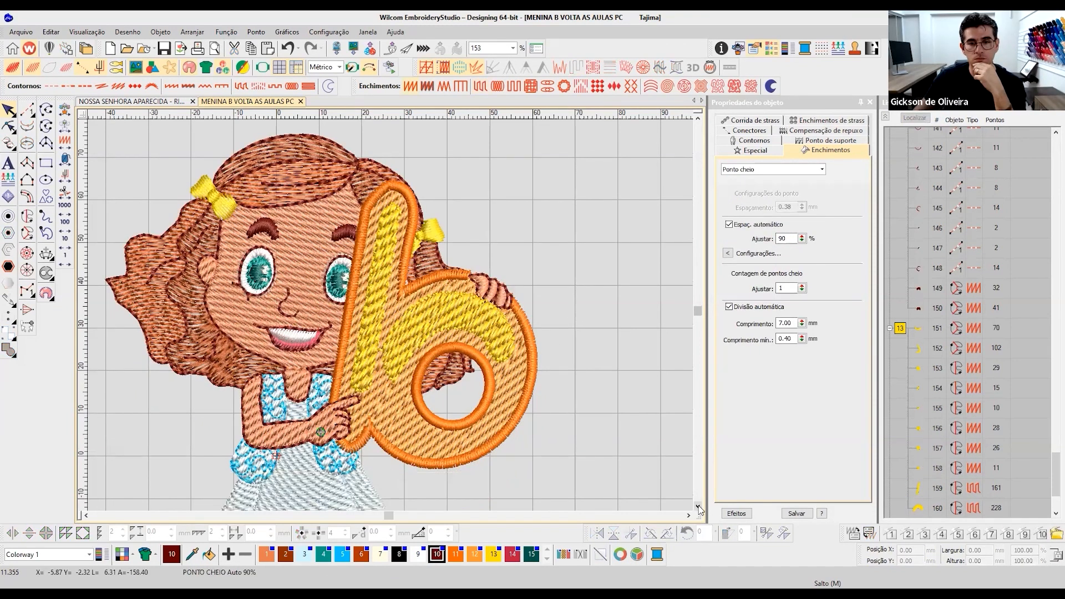
pyautogui.click(698, 507)
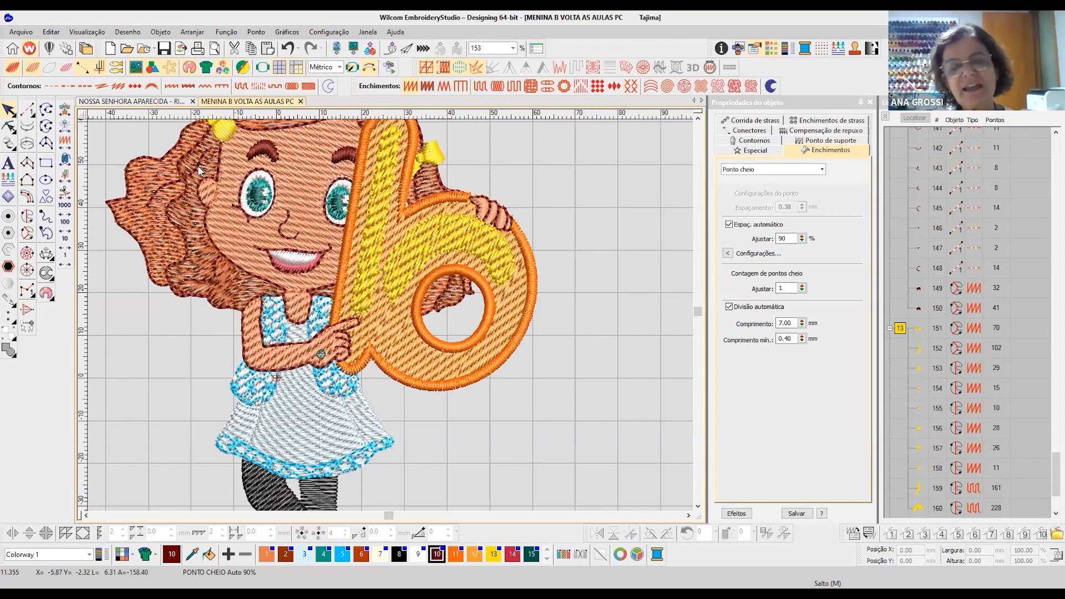
pyautogui.press('0')
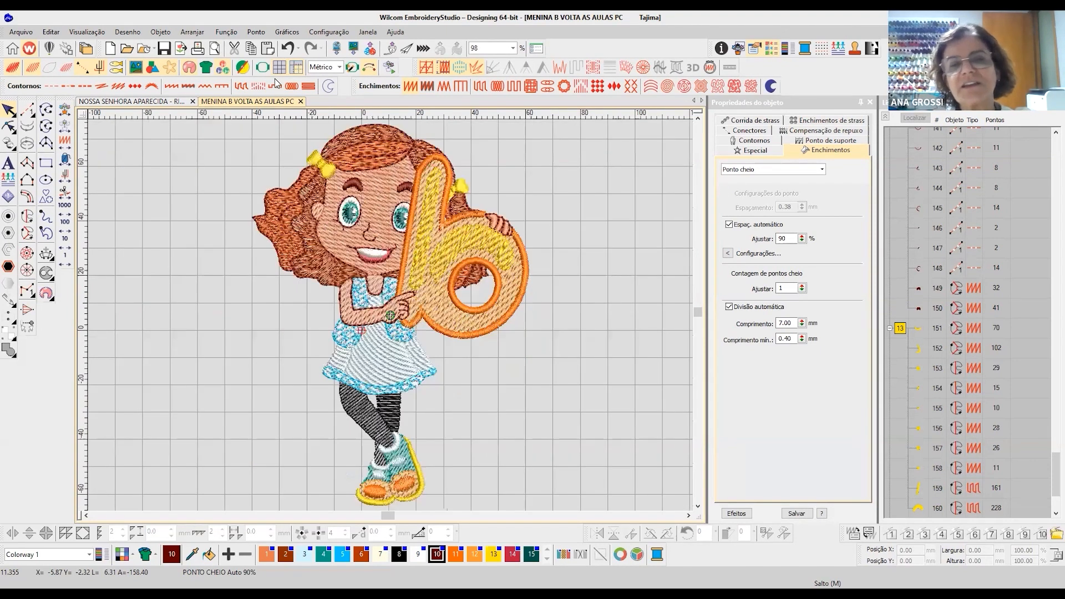
pyautogui.scroll(3, 474, 249)
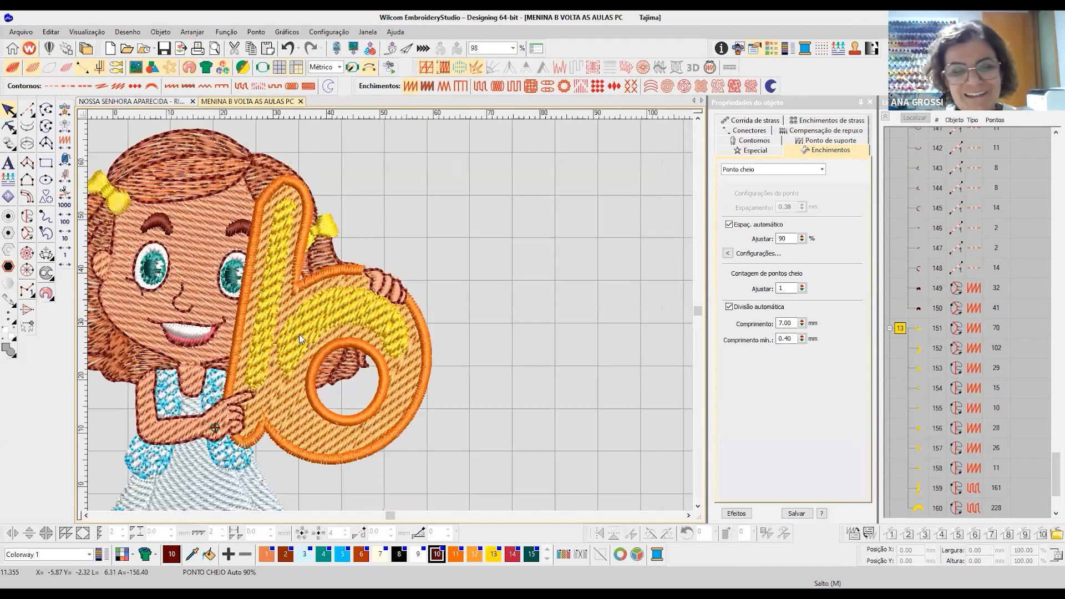
pyautogui.scroll(2, 391, 321)
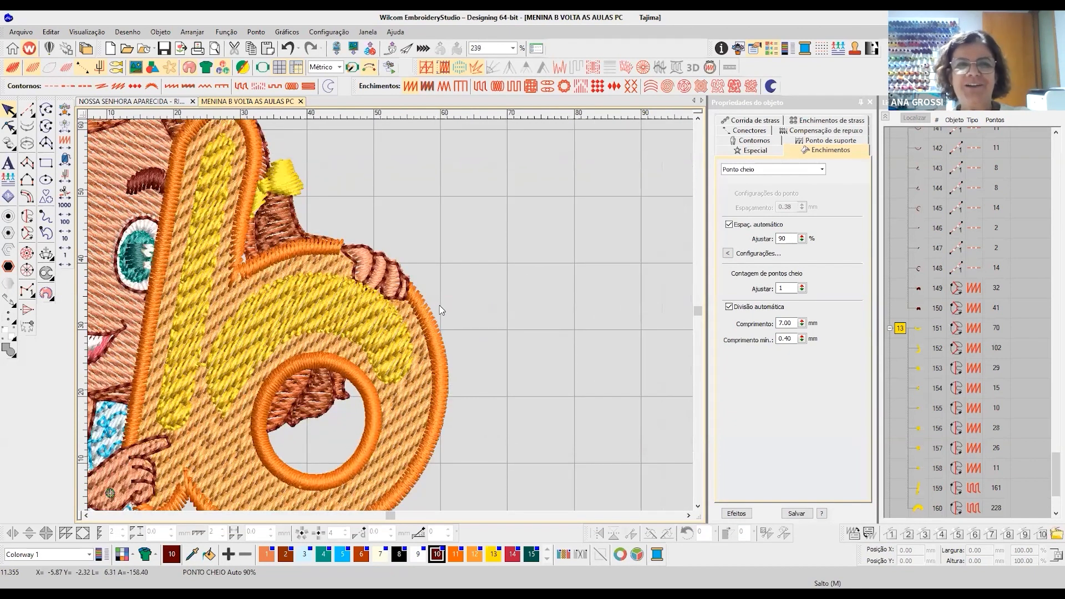
pyautogui.scroll(-1, 444, 308)
pyautogui.scroll(-1, 388, 333)
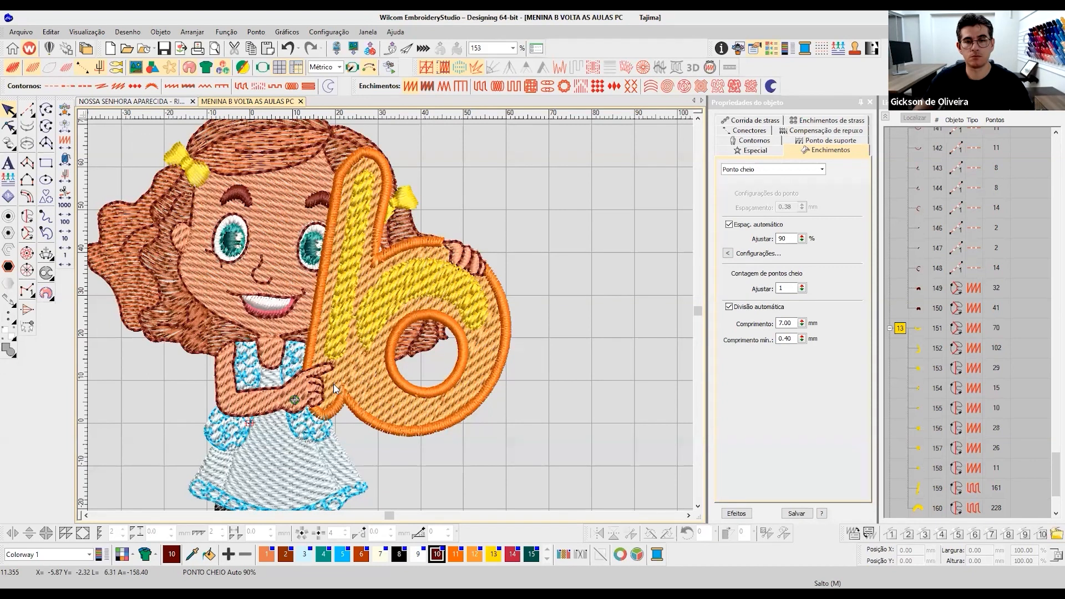
# - Examine the pointing hand by checking the arm's tatami fill and the satin finger fill that precedes it in the sequence
pyautogui.scroll(2, 325, 385)
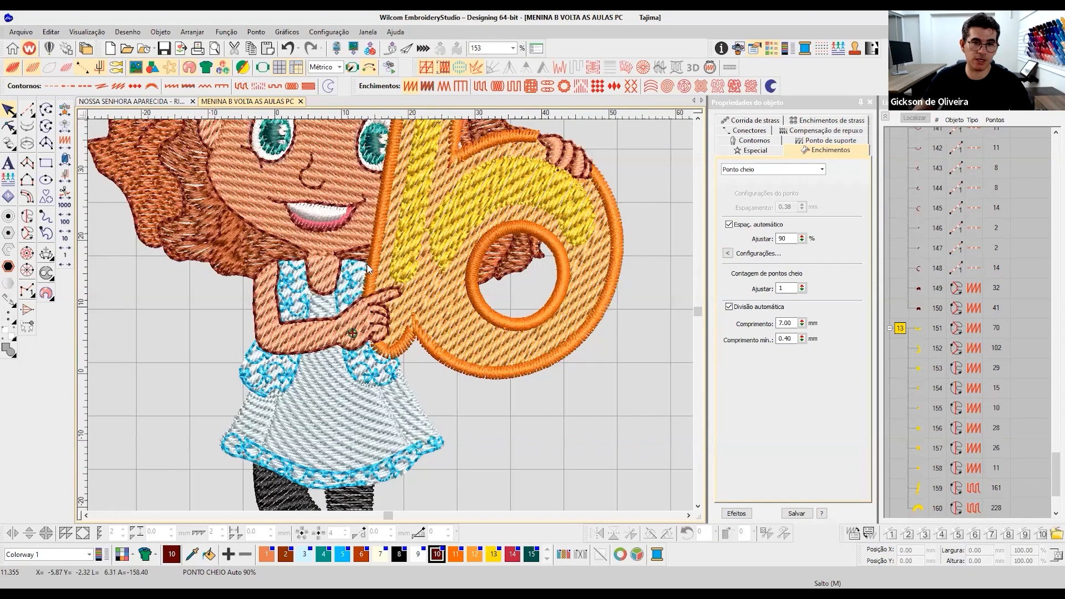
pyautogui.scroll(2, 367, 264)
pyautogui.scroll(3, 357, 320)
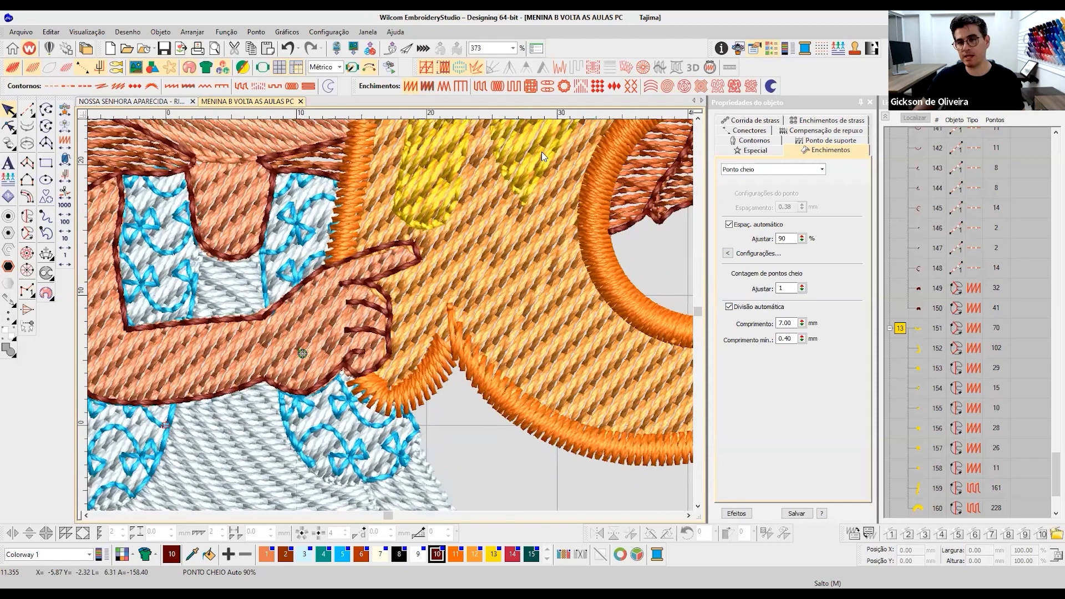
pyautogui.click(238, 364)
pyautogui.scroll(-3, 238, 366)
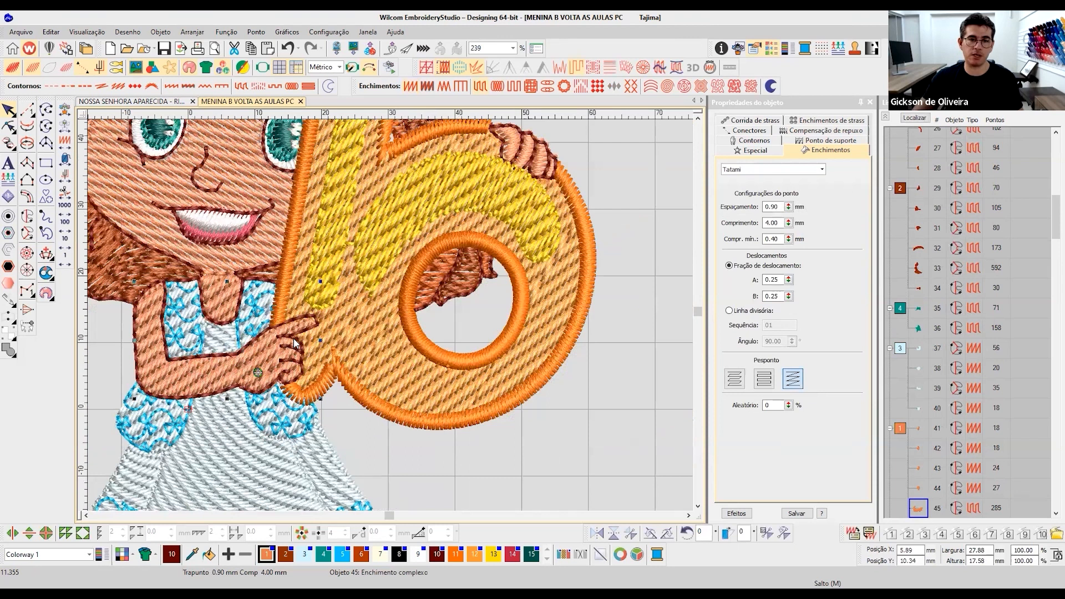
pyautogui.hotkey('shift', 'Tab')
# - Digitize a satin Complex Turning shape covering the pointing index finger, about 6.5 by 3.1 mm, with stitches running across the finger
pyautogui.scroll(4, 399, 327)
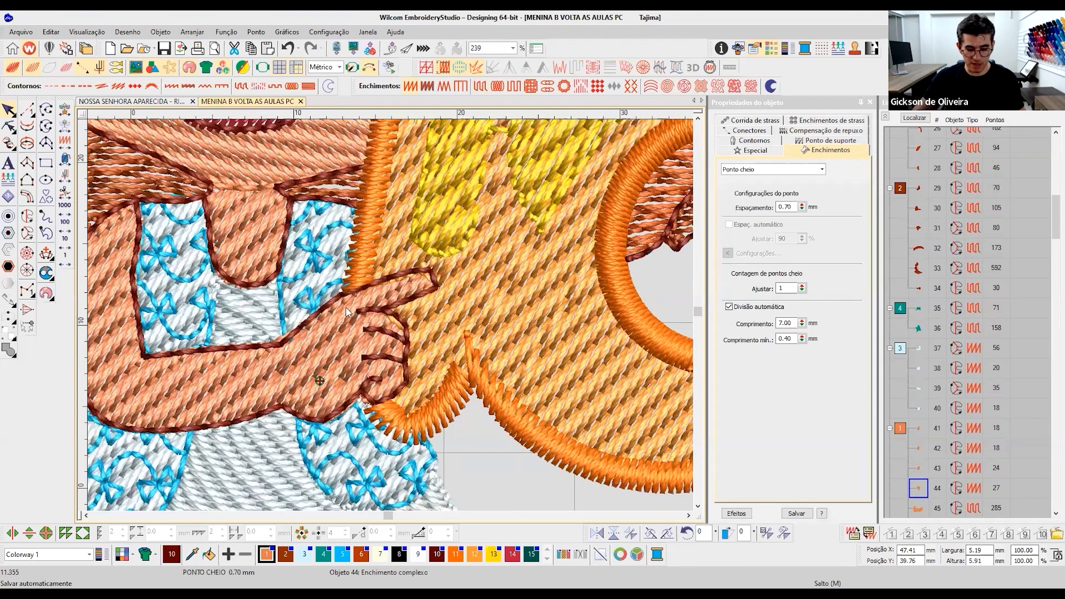
pyautogui.scroll(2, 333, 285)
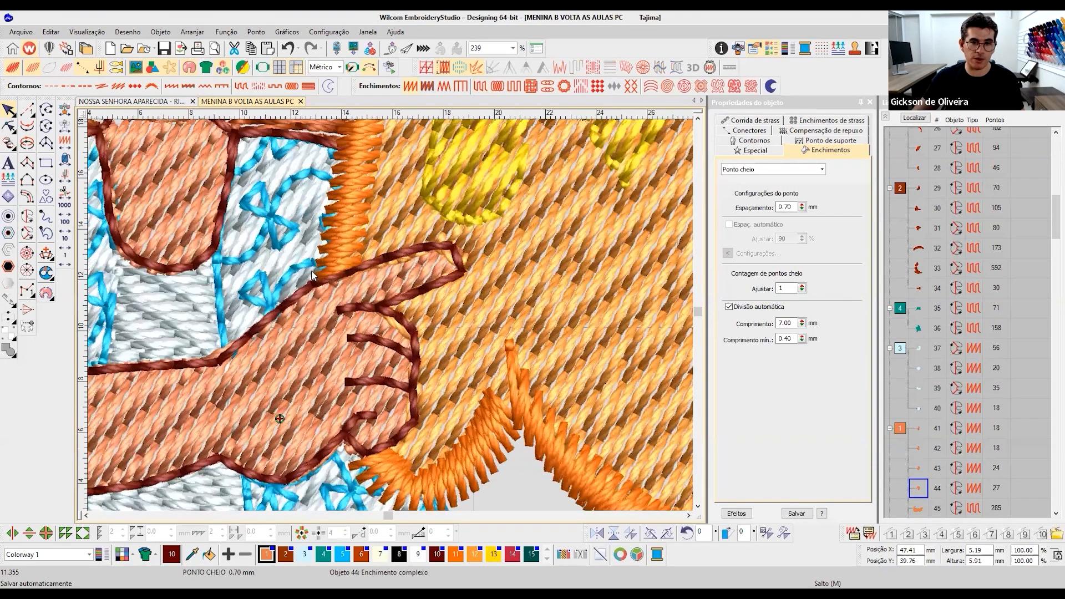
pyautogui.scroll(1, 328, 306)
pyautogui.press('space')
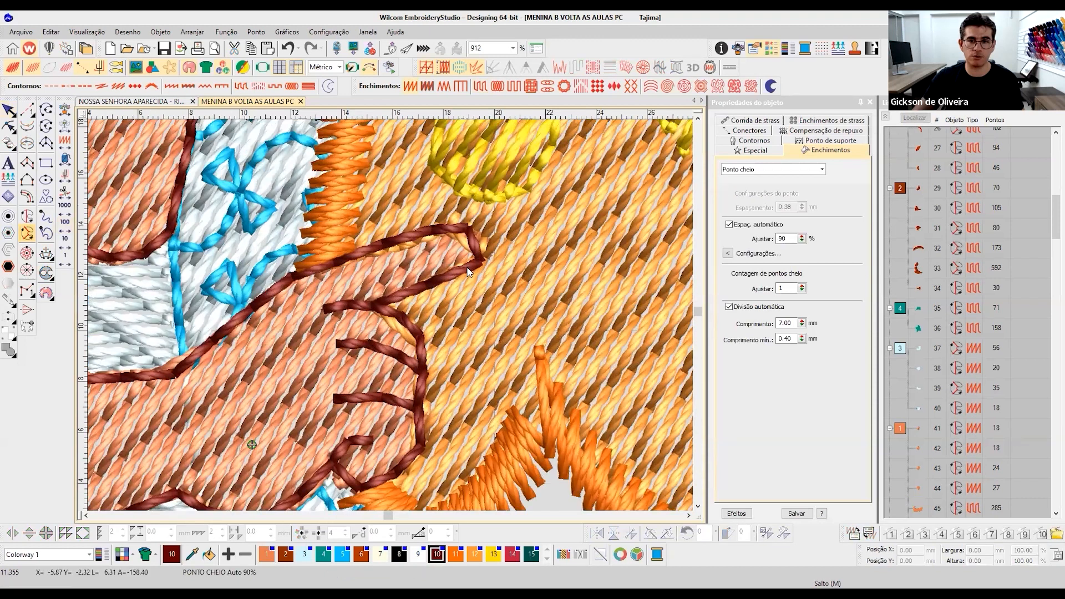
pyautogui.click(469, 228)
pyautogui.click(378, 246)
pyautogui.click(318, 269)
pyautogui.press('Return')
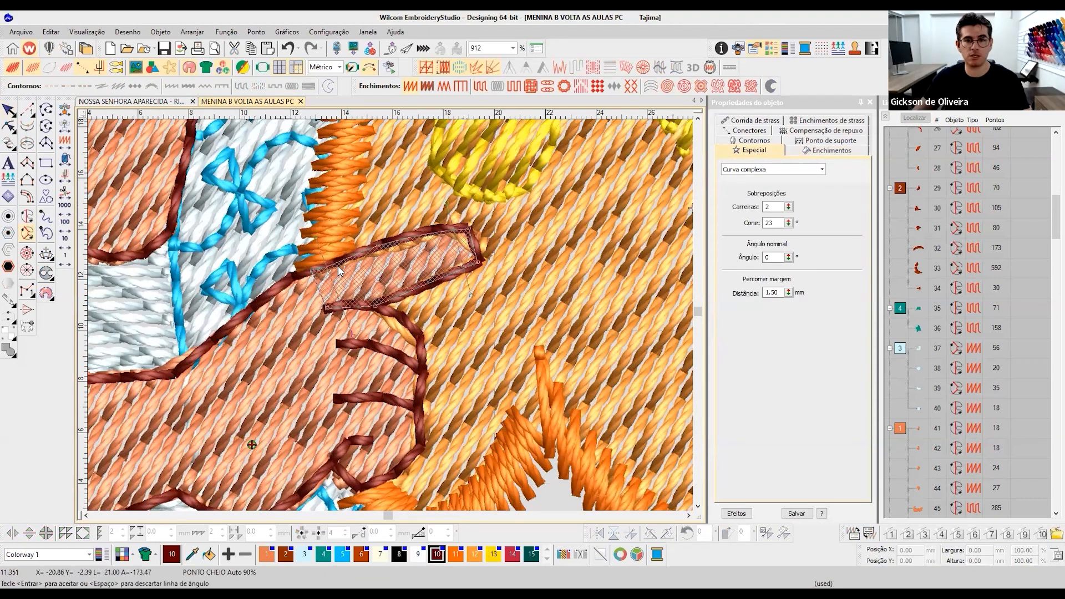
pyautogui.press('Return')
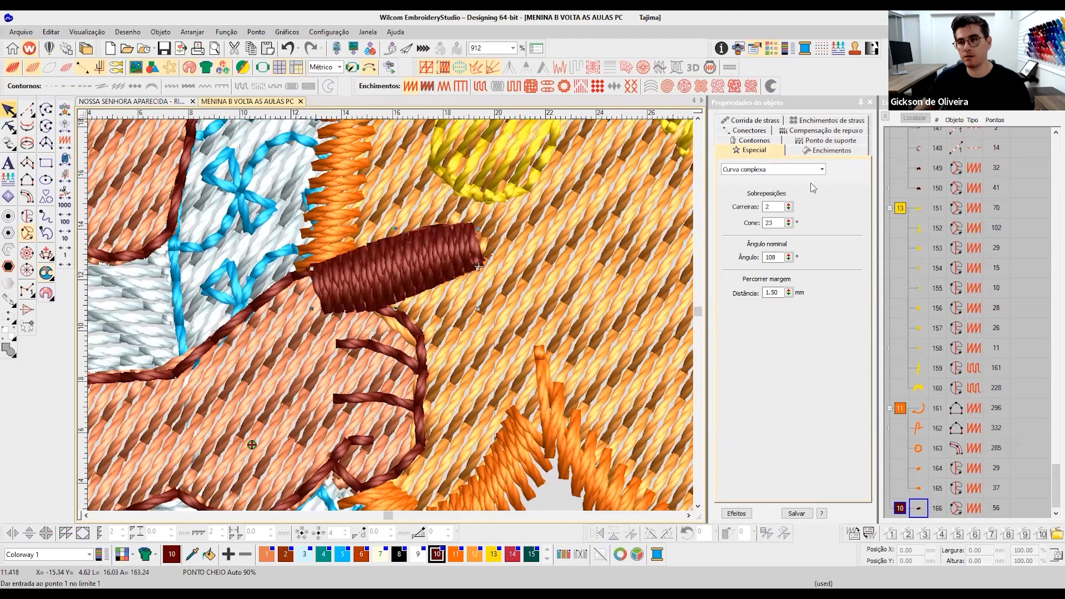
# - Turn off automatic spacing for the new index finger satin and set its stitch spacing to 0.80 mm
pyautogui.click(735, 514)
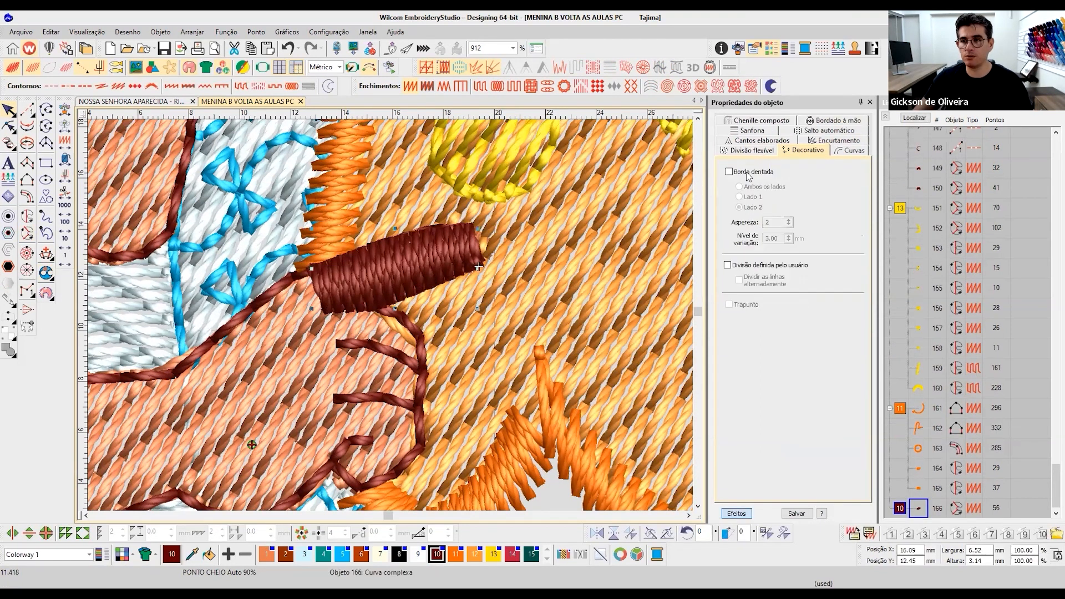
pyautogui.click(736, 514)
pyautogui.click(819, 153)
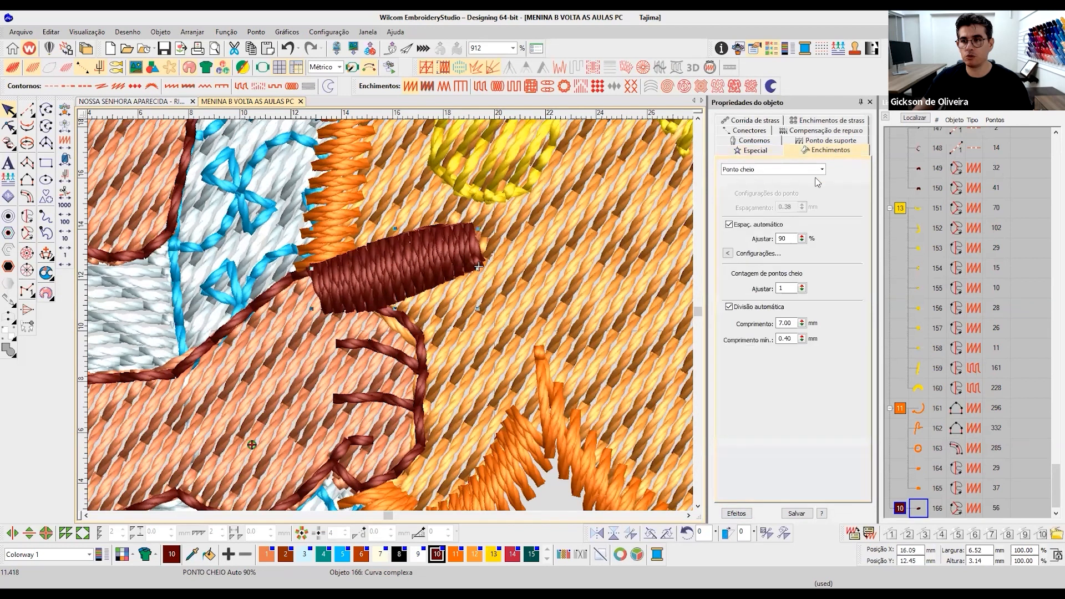
pyautogui.click(784, 223)
pyautogui.click(787, 207)
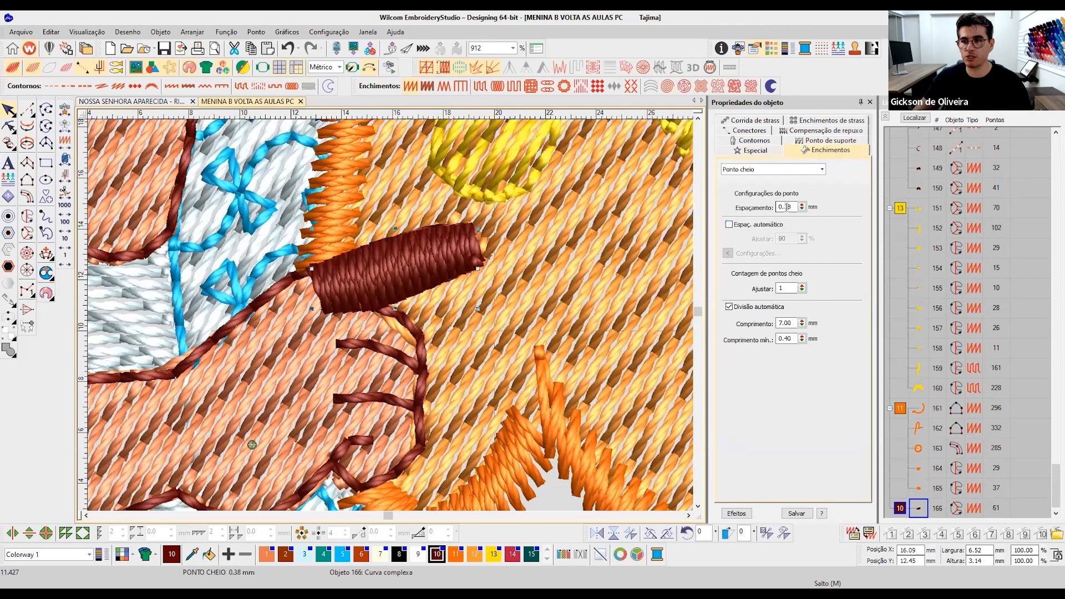
pyautogui.moveTo(785, 207); pyautogui.dragTo(812, 210)
pyautogui.write('80')
pyautogui.press('Return')
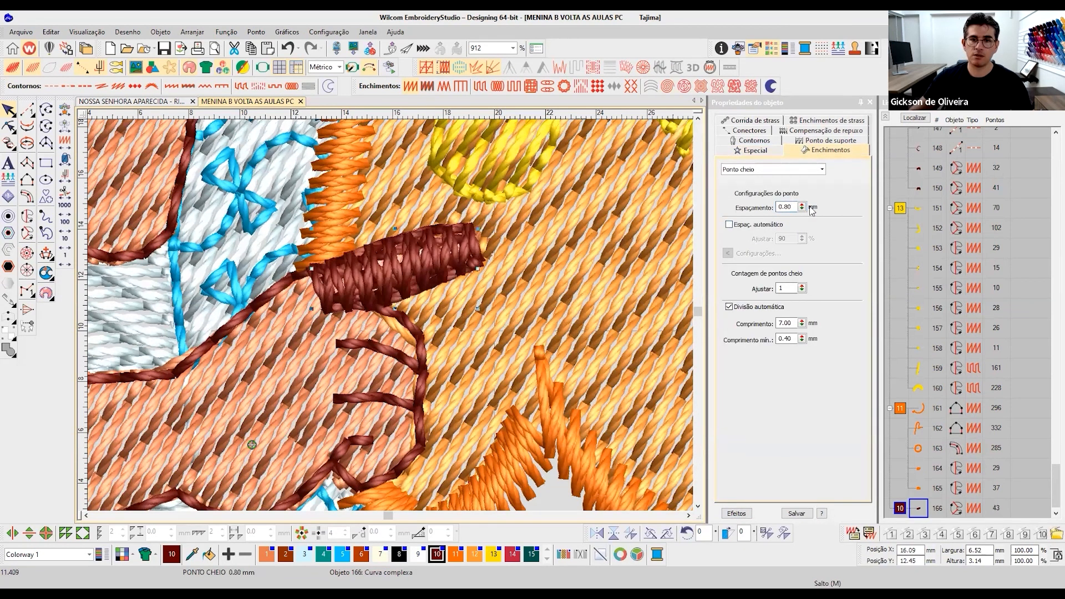
# - Turn off the underlay of the index finger satin and recolor it with skin color 1
pyautogui.click(830, 140)
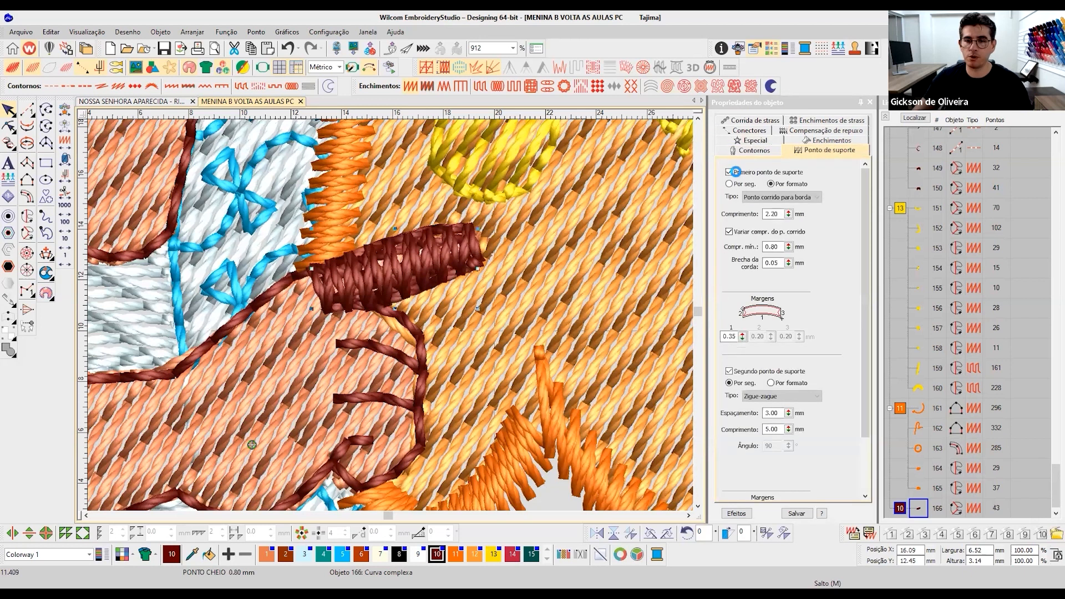
pyautogui.click(729, 172)
pyautogui.click(267, 554)
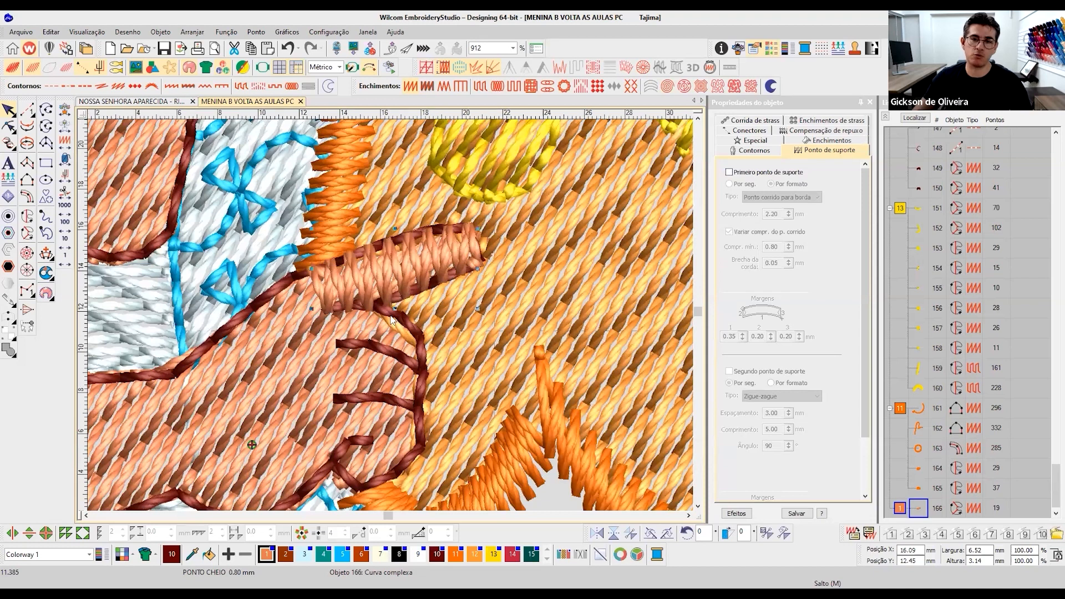
# - Move the index finger satin in the stitching sequence to position 50, at the end of the first skin color block
pyautogui.scroll(-1, 402, 318)
pyautogui.scroll(-1, 408, 308)
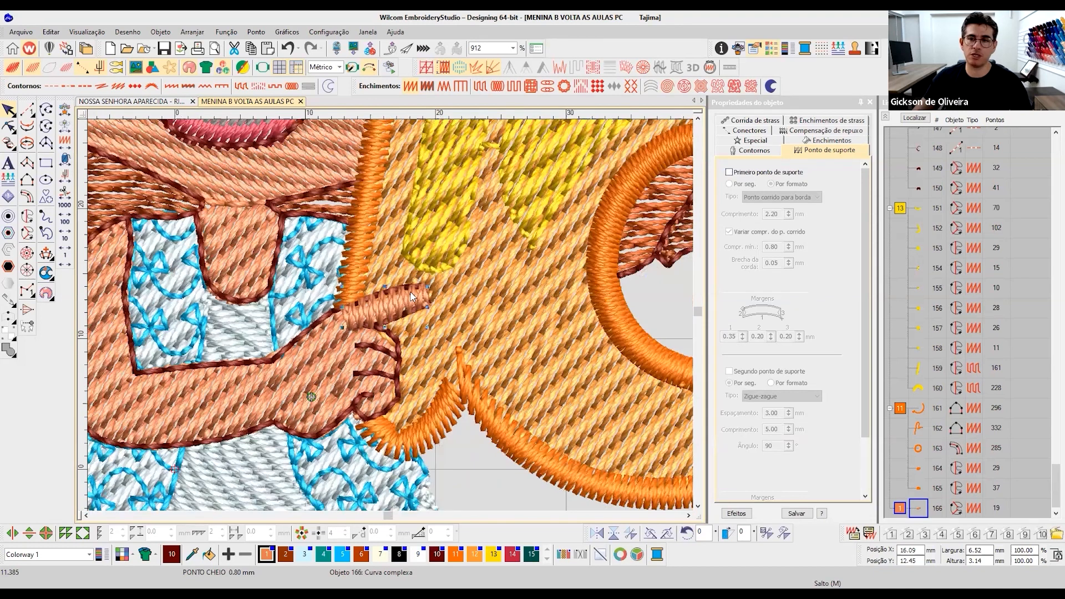
pyautogui.scroll(-3, 392, 311)
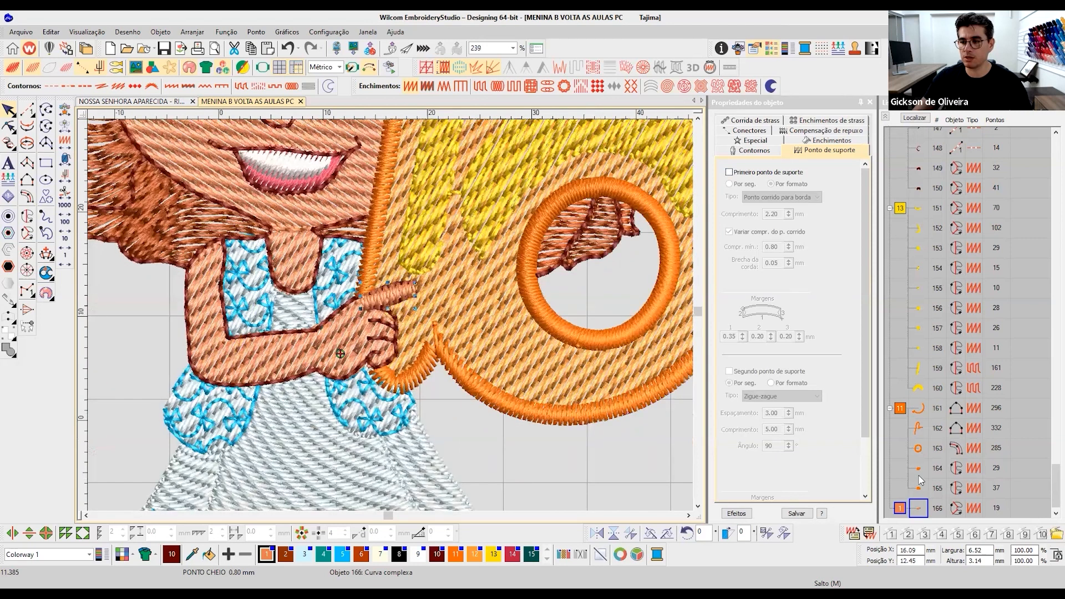
pyautogui.moveTo(918, 490); pyautogui.dragTo(900, 304)
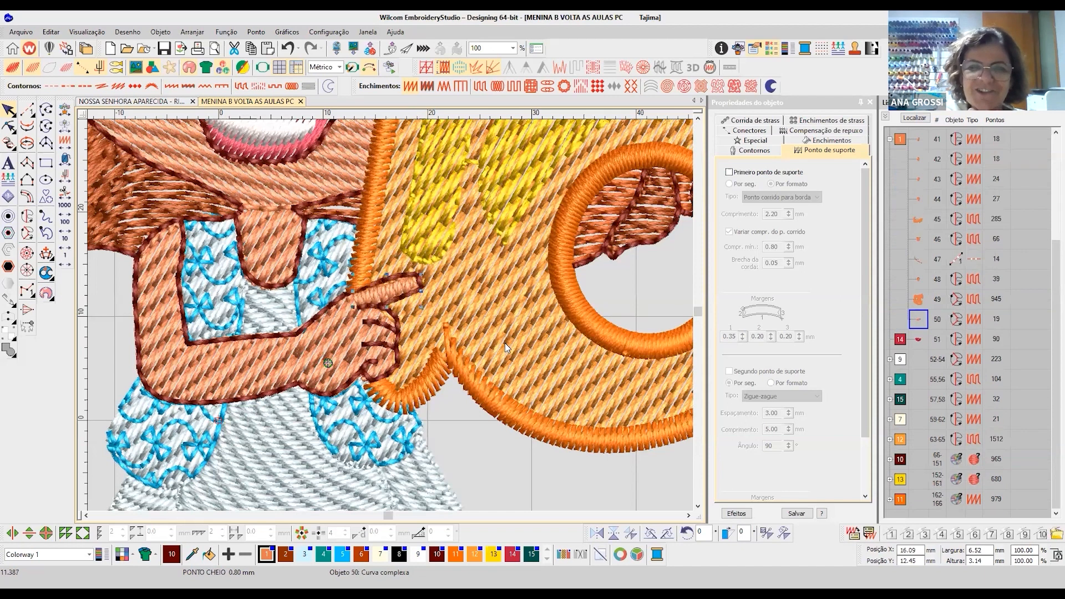
# - Reshape the arm's Trapunto fill by deleting the nodes under the index finger and adjusting the corner node at the finger's base
pyautogui.scroll(2, 409, 332)
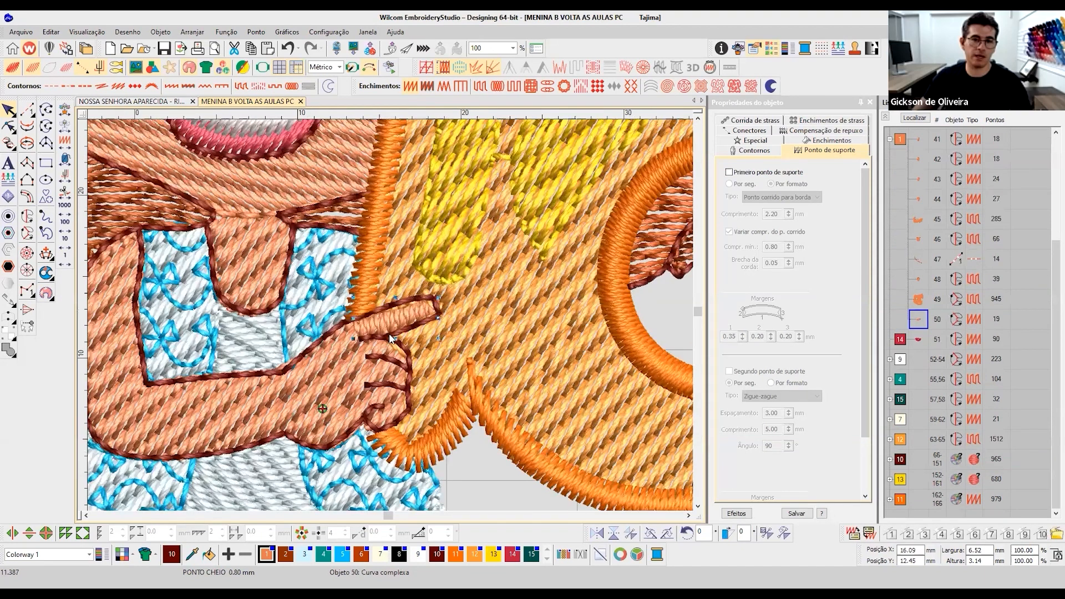
pyautogui.scroll(2, 311, 373)
pyautogui.click(327, 367)
pyautogui.press('h')
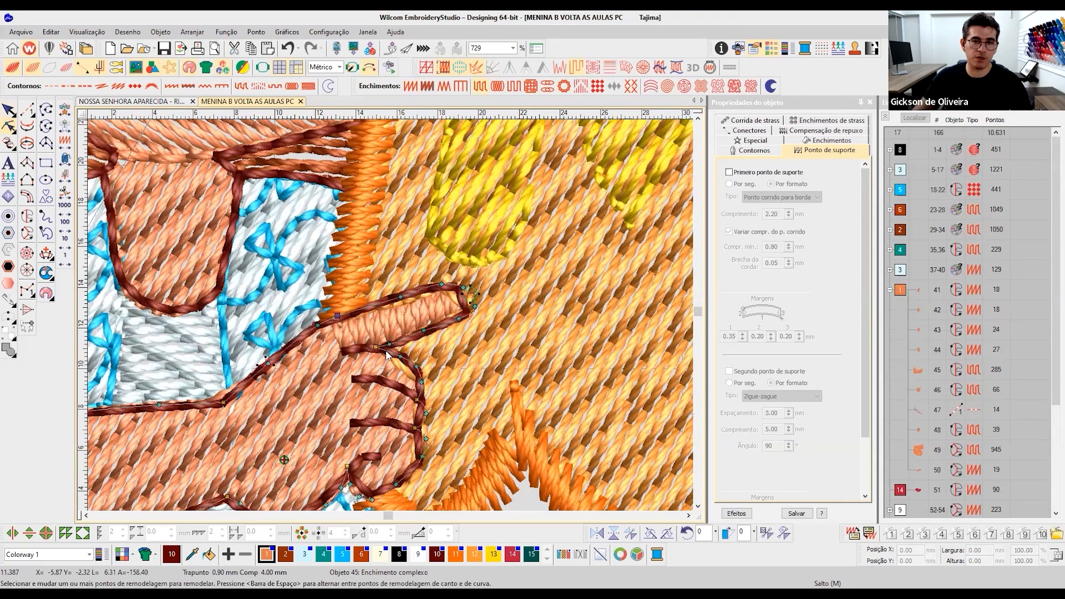
pyautogui.moveTo(490, 338); pyautogui.dragTo(387, 261)
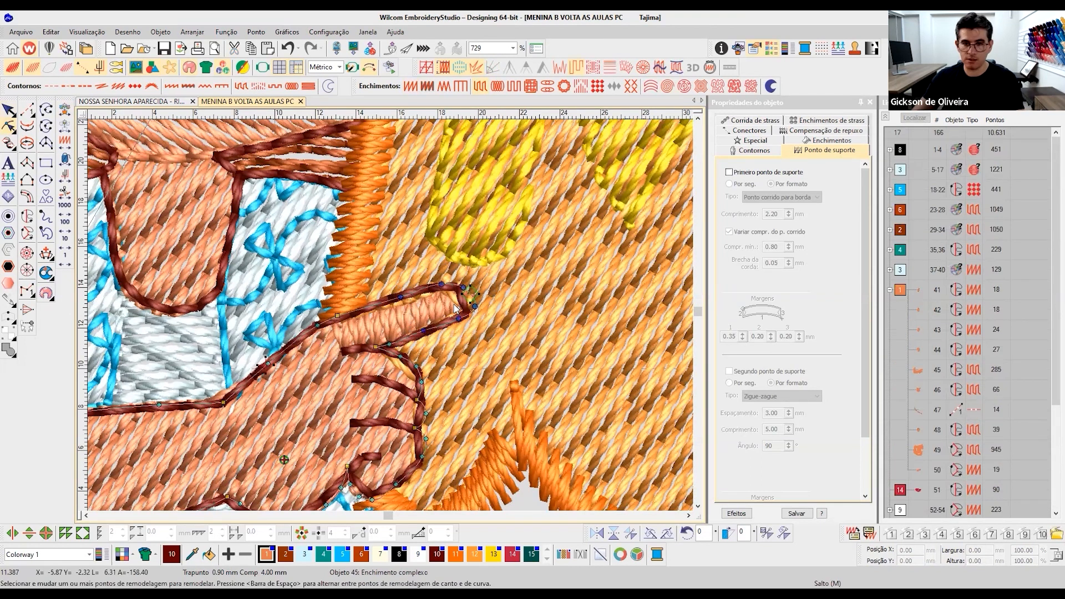
pyautogui.press('Delete')
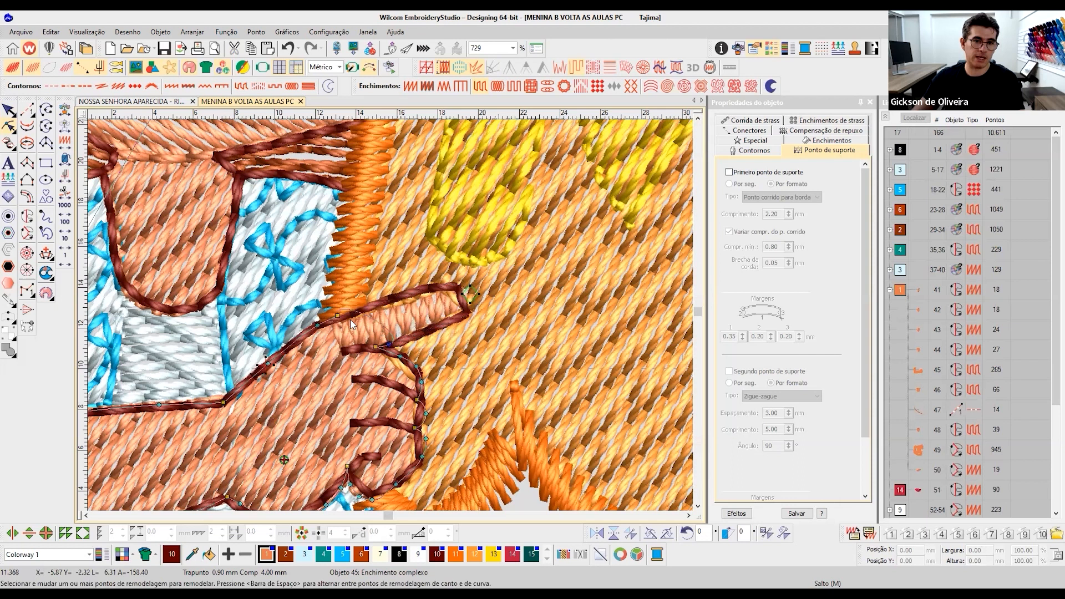
pyautogui.moveTo(337, 316); pyautogui.dragTo(338, 321)
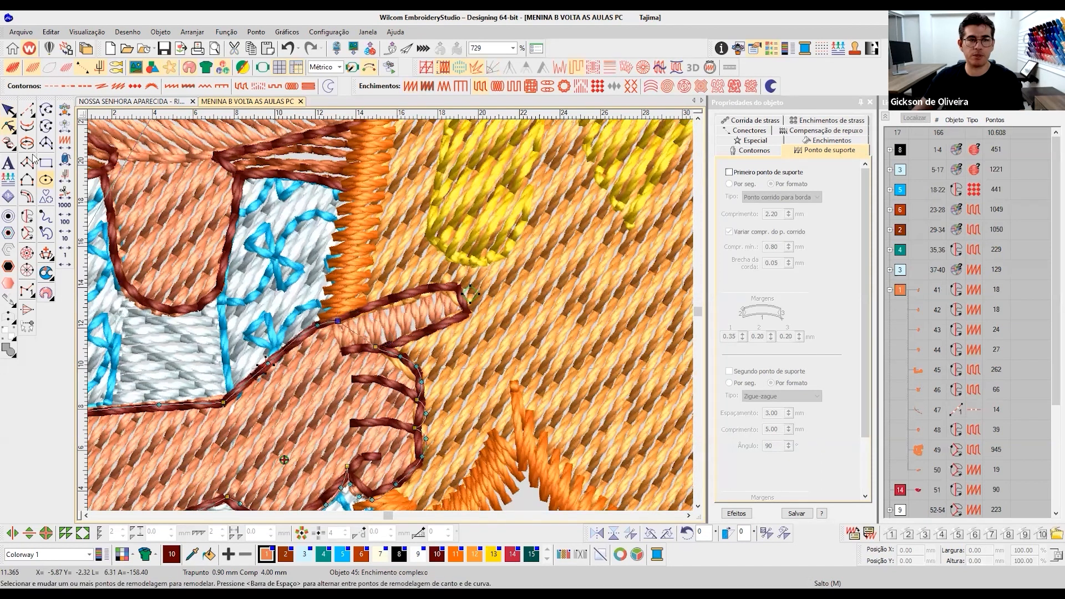
pyautogui.press('Escape')
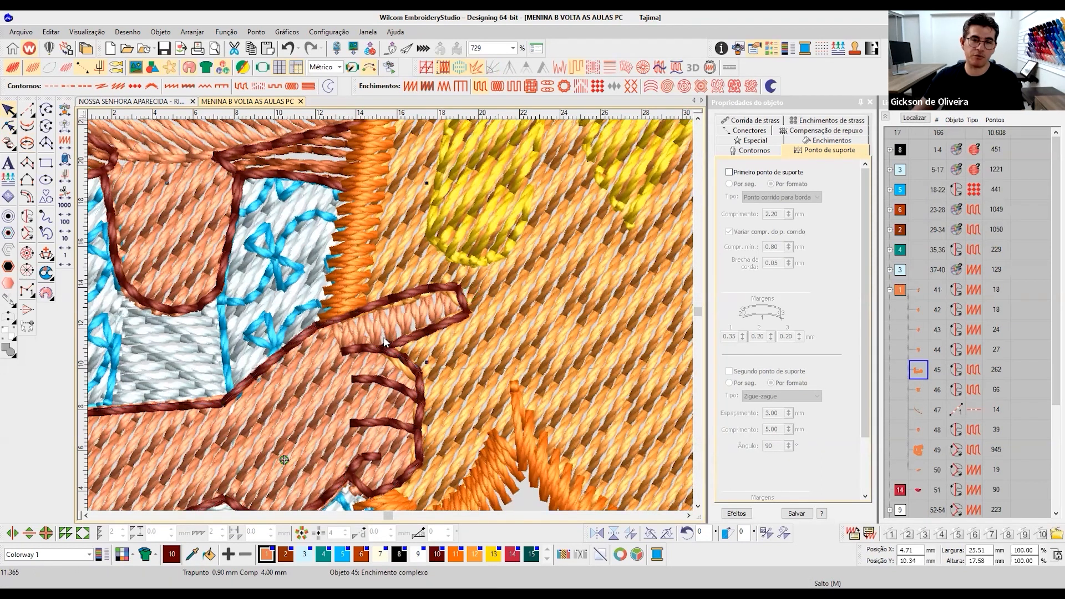
# - Digitize a satin Complex Turning shape over the lowest curled finger, about 3.3 by 3.5 mm, following its outline
pyautogui.scroll(-2, 391, 320)
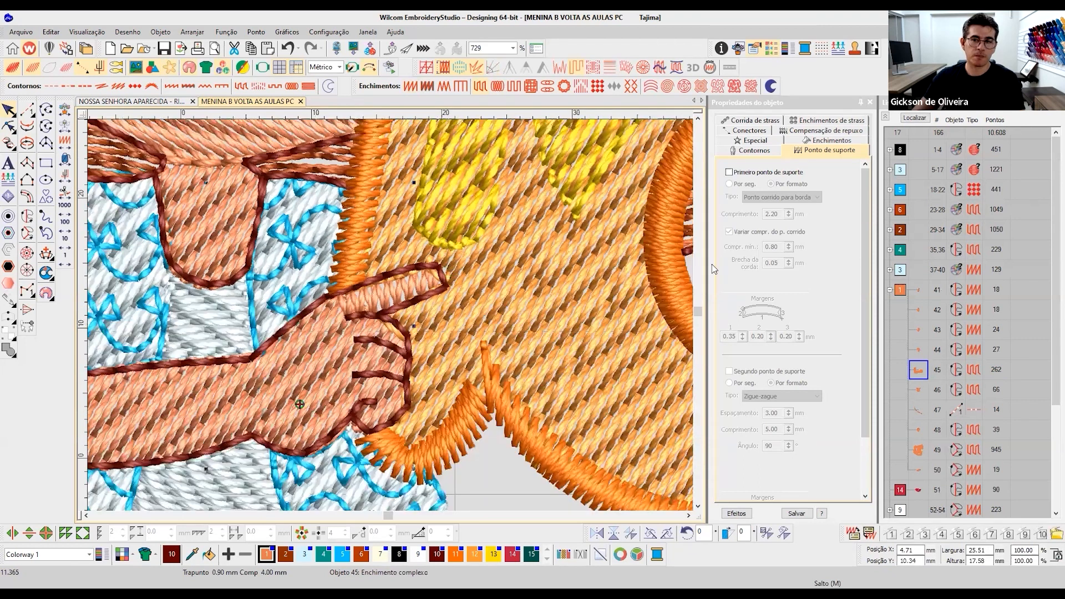
pyautogui.scroll(2, 360, 333)
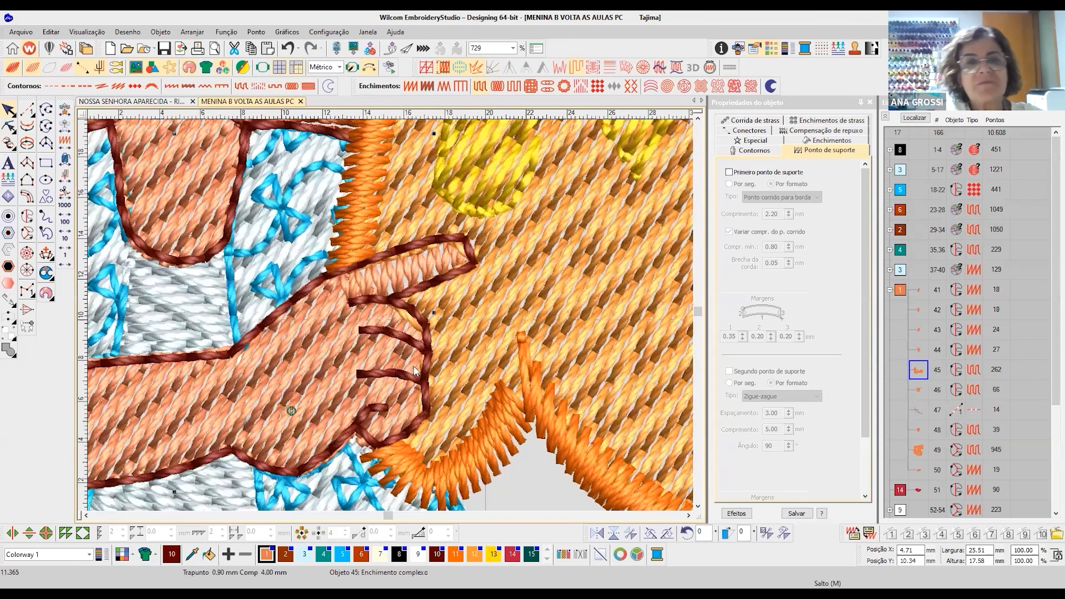
pyautogui.scroll(1, 371, 421)
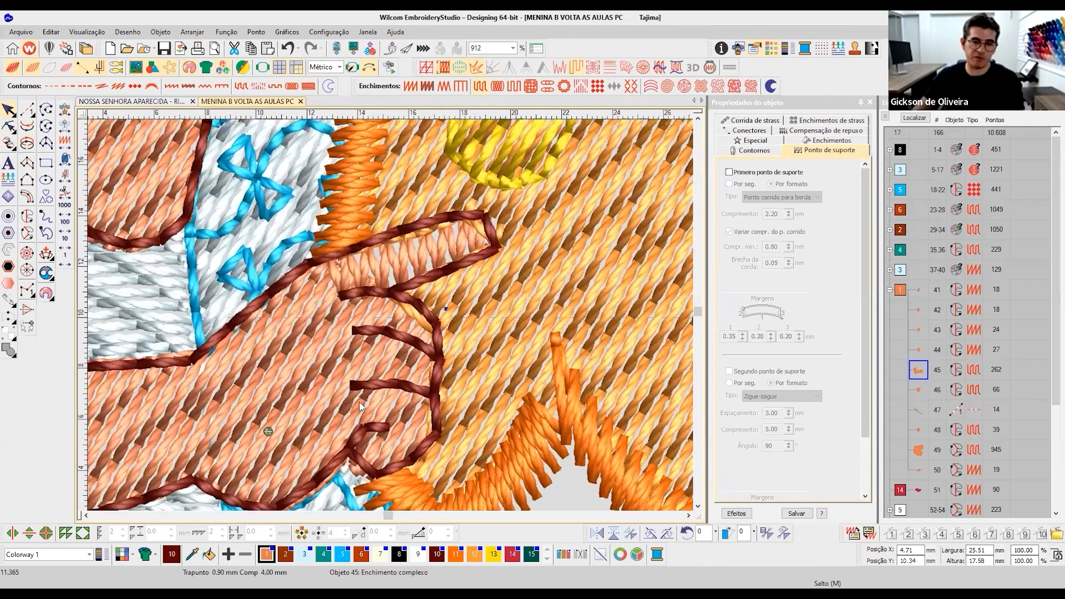
pyautogui.click(27, 233)
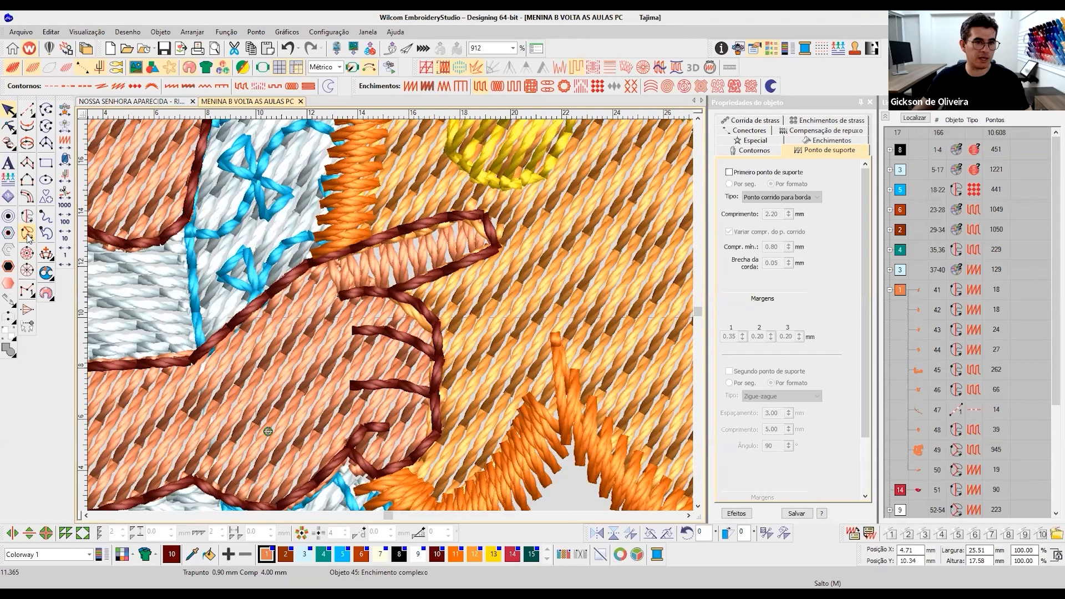
pyautogui.click(355, 385)
pyautogui.click(358, 423)
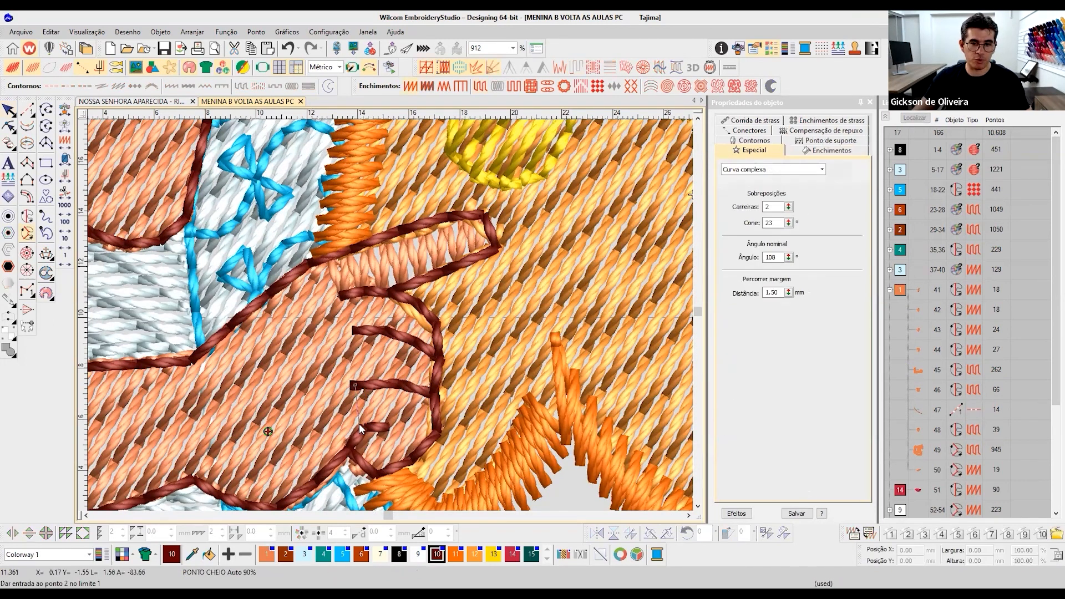
pyautogui.click(387, 425)
pyautogui.click(387, 430)
pyautogui.click(366, 430)
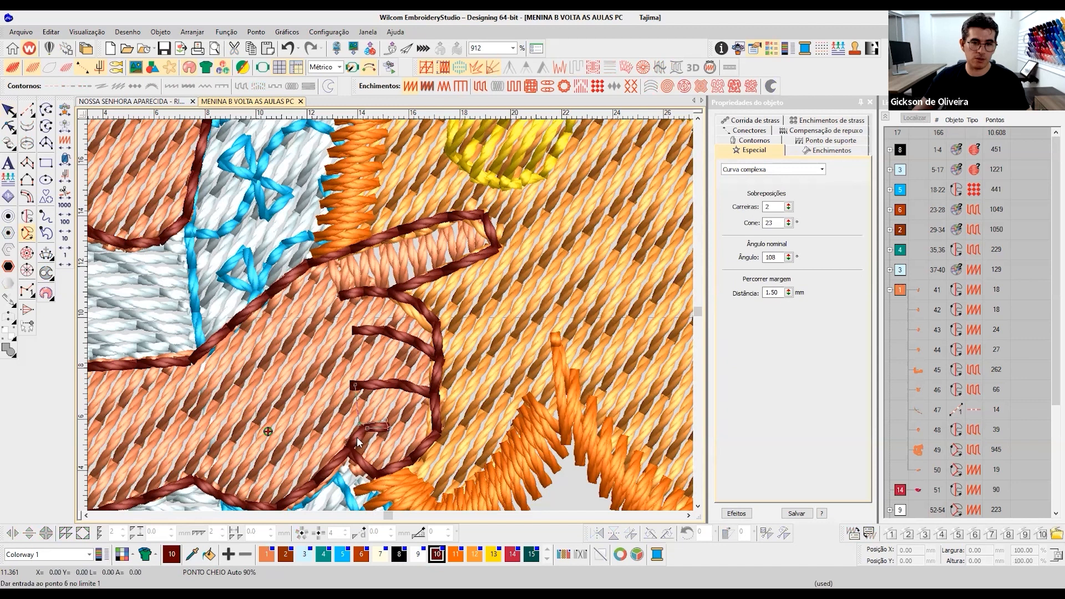
pyautogui.click(353, 446)
pyautogui.click(376, 473)
pyautogui.click(408, 465)
pyautogui.click(438, 434)
pyautogui.click(437, 393)
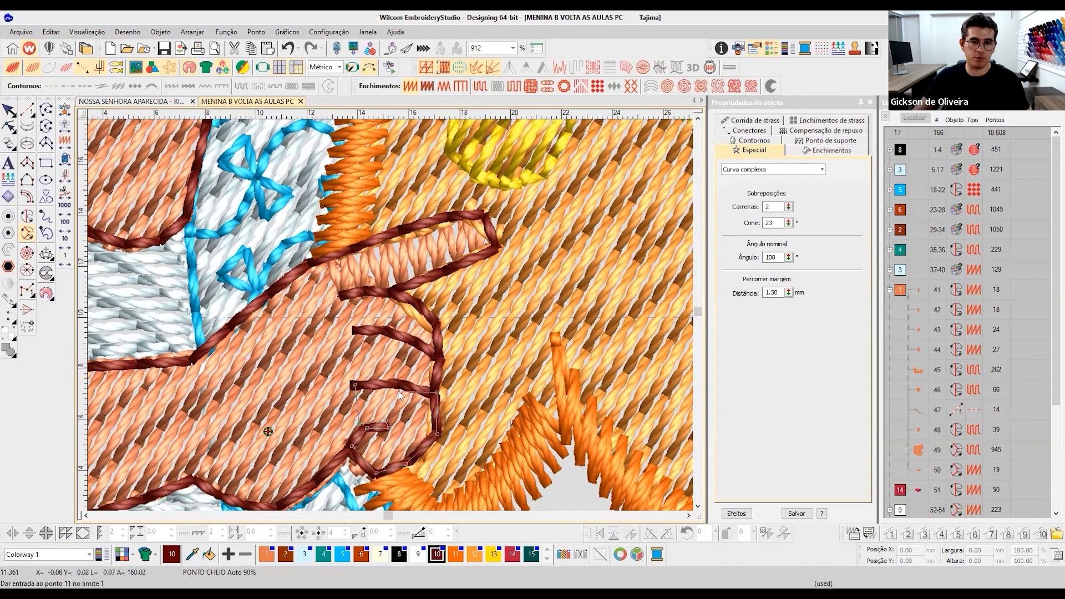
pyautogui.click(361, 383)
pyautogui.press('Return')
pyautogui.press('Return')
pyautogui.press('Return')
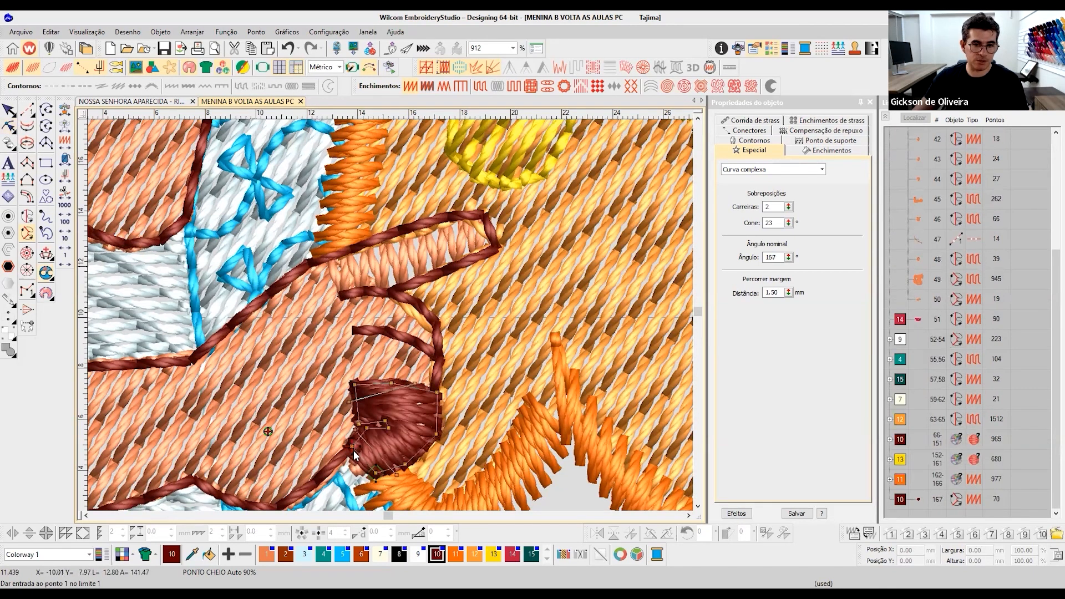
# - Adjust the stitch angle lines of the lowest curled finger satin so its stitches run nearly vertically across the finger
pyautogui.press('h')
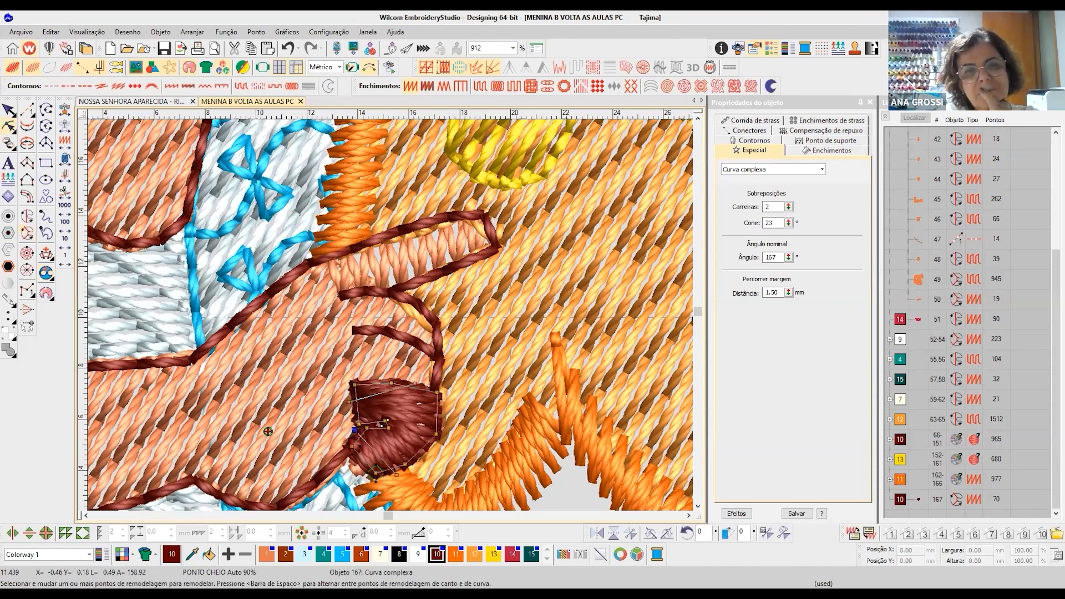
pyautogui.moveTo(386, 478); pyautogui.dragTo(383, 479)
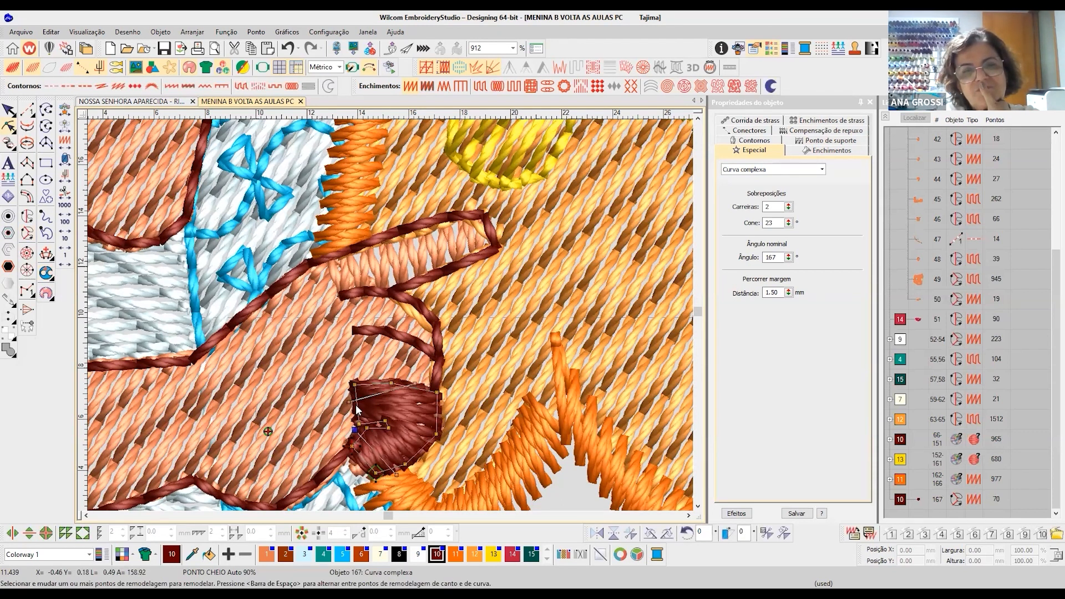
pyautogui.moveTo(349, 402); pyautogui.dragTo(350, 414)
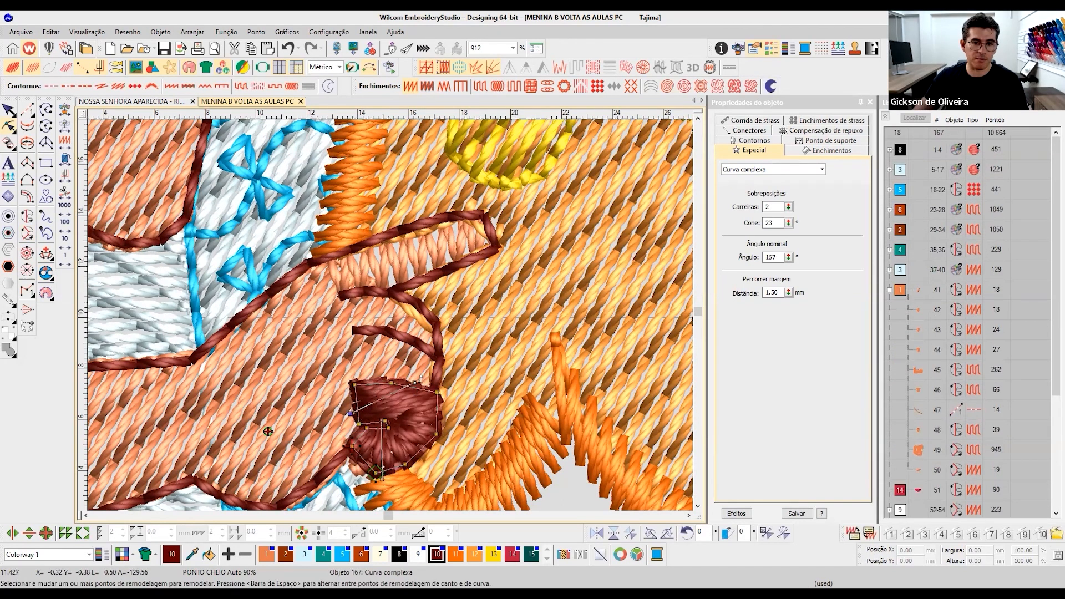
pyautogui.moveTo(364, 373); pyautogui.dragTo(391, 417)
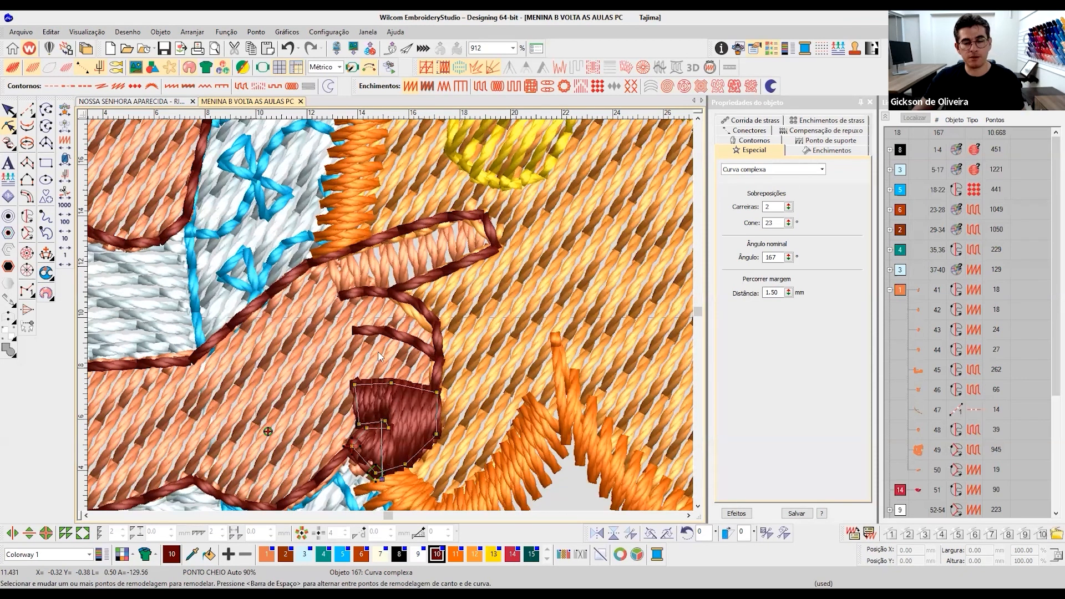
pyautogui.moveTo(363, 402); pyautogui.dragTo(349, 416)
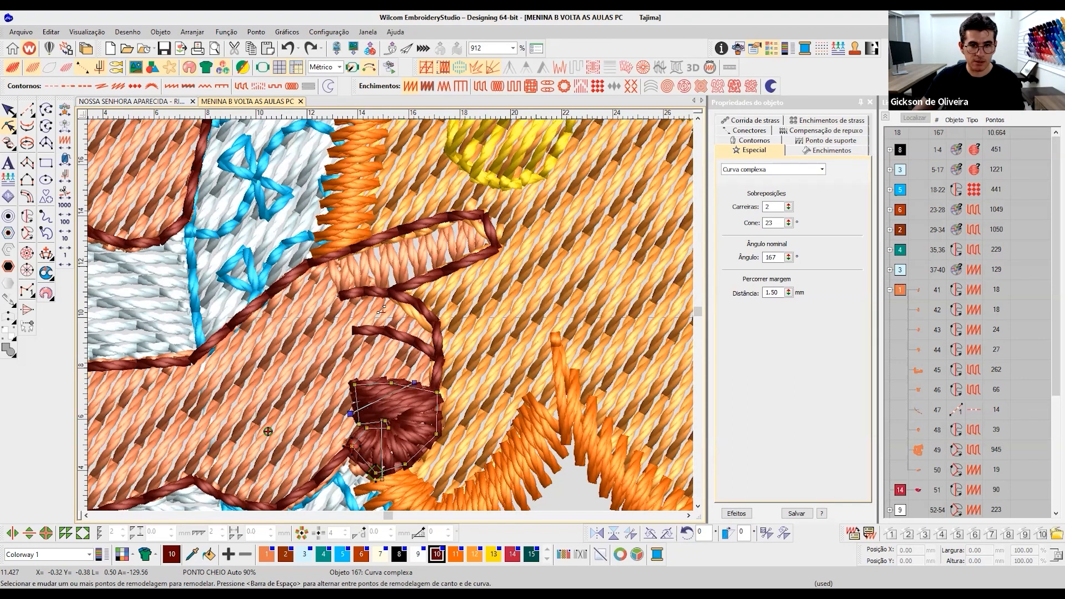
pyautogui.scroll(3, 395, 321)
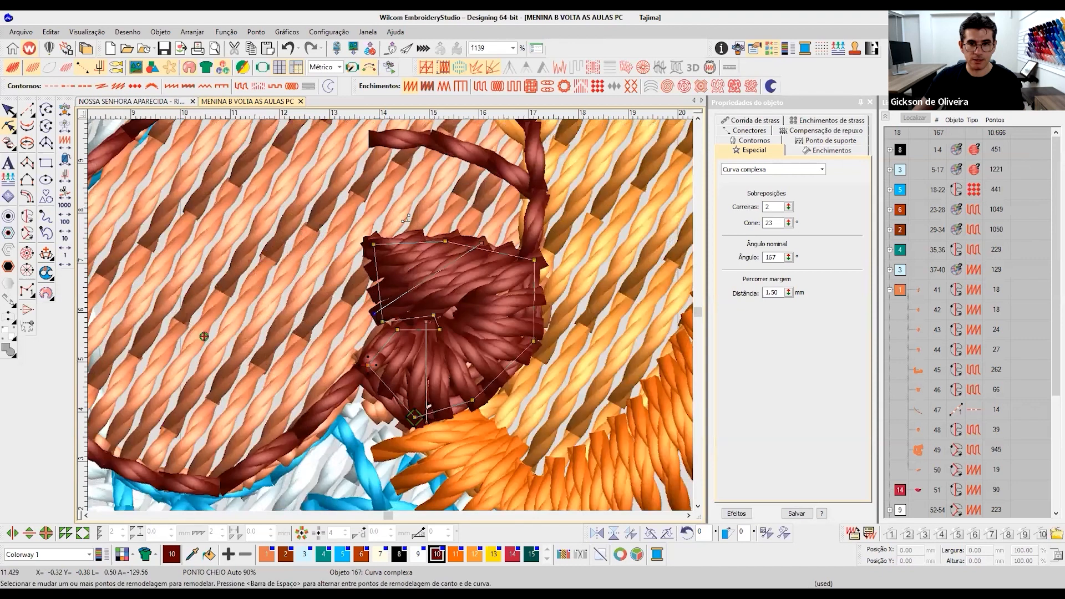
pyautogui.scroll(2, 406, 218)
pyautogui.hotkey('ctrl', 'z')
pyautogui.hotkey('ctrl', 'z')
pyautogui.click(8, 110)
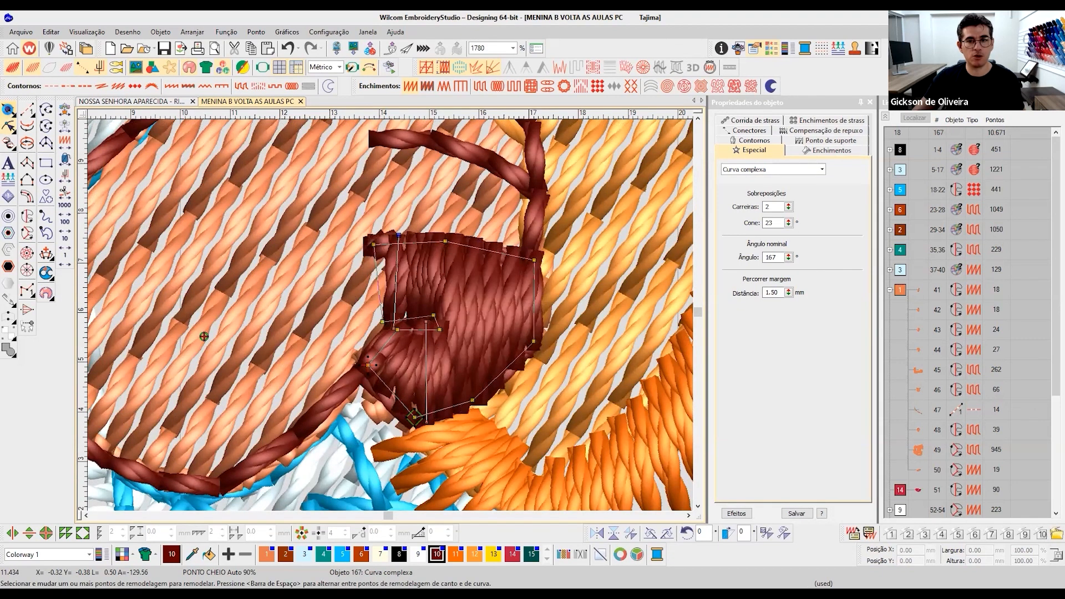
# - Apply the index finger satin's properties, with 0.80 mm stitch spacing, to the lowest curled finger satin
pyautogui.scroll(-3, 395, 315)
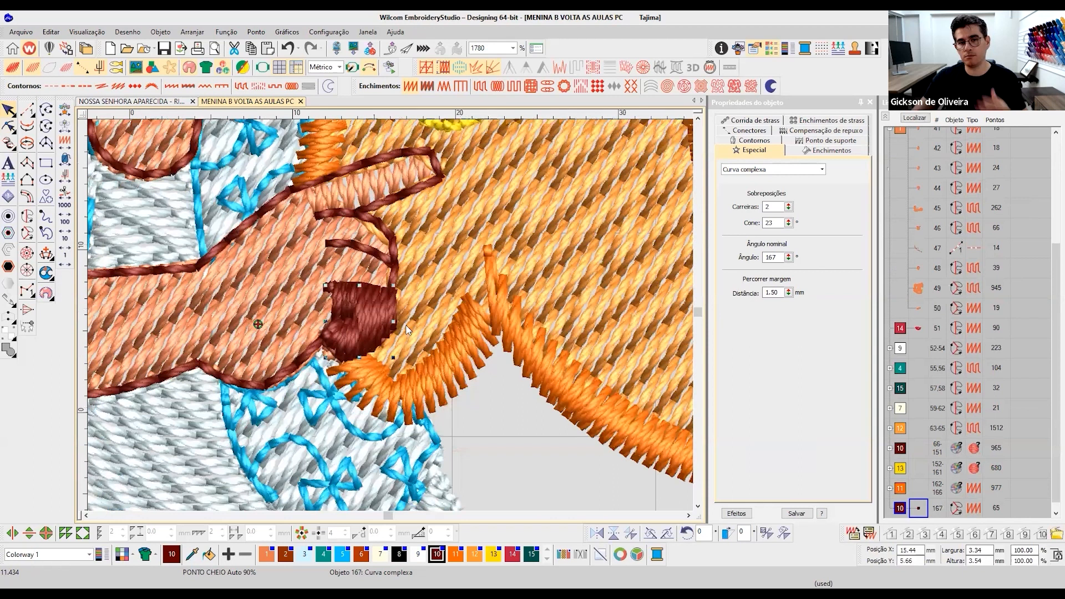
pyautogui.scroll(-3, 420, 242)
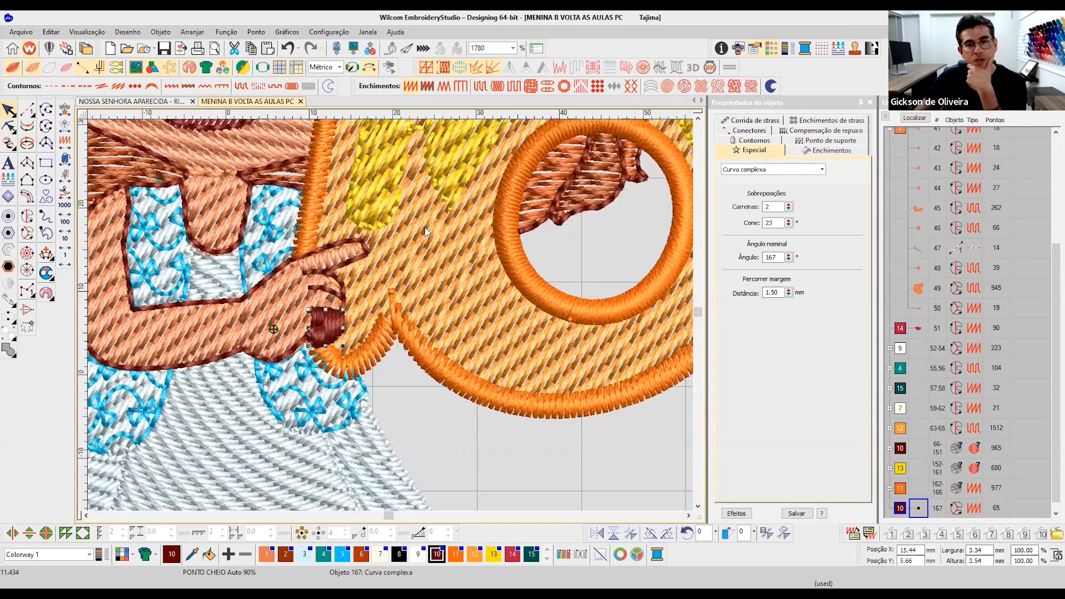
pyautogui.scroll(-1, 495, 257)
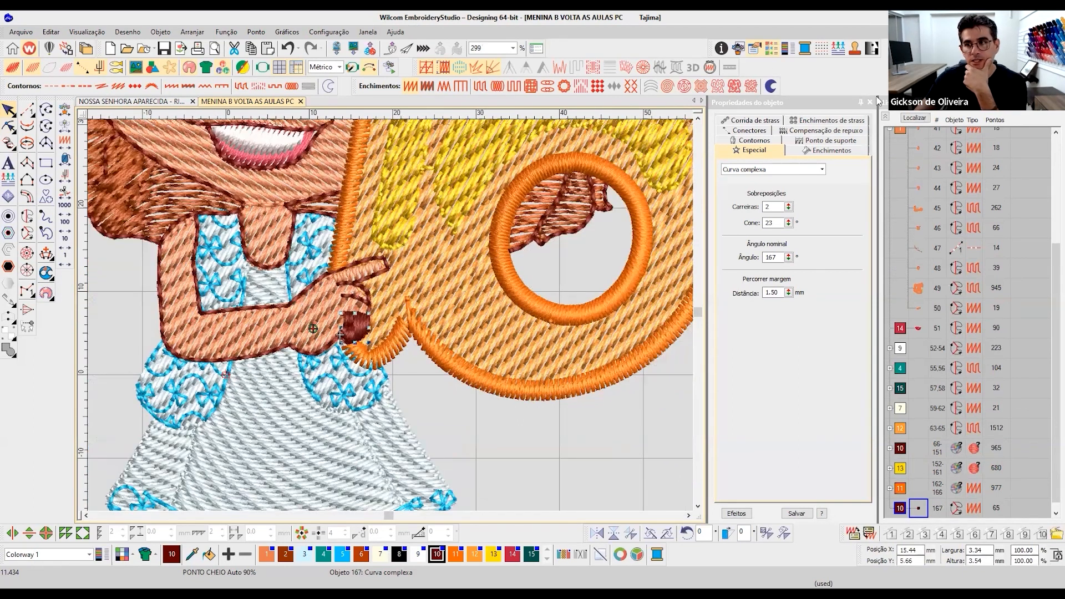
pyautogui.scroll(1, 744, 61)
pyautogui.scroll(1, 546, 87)
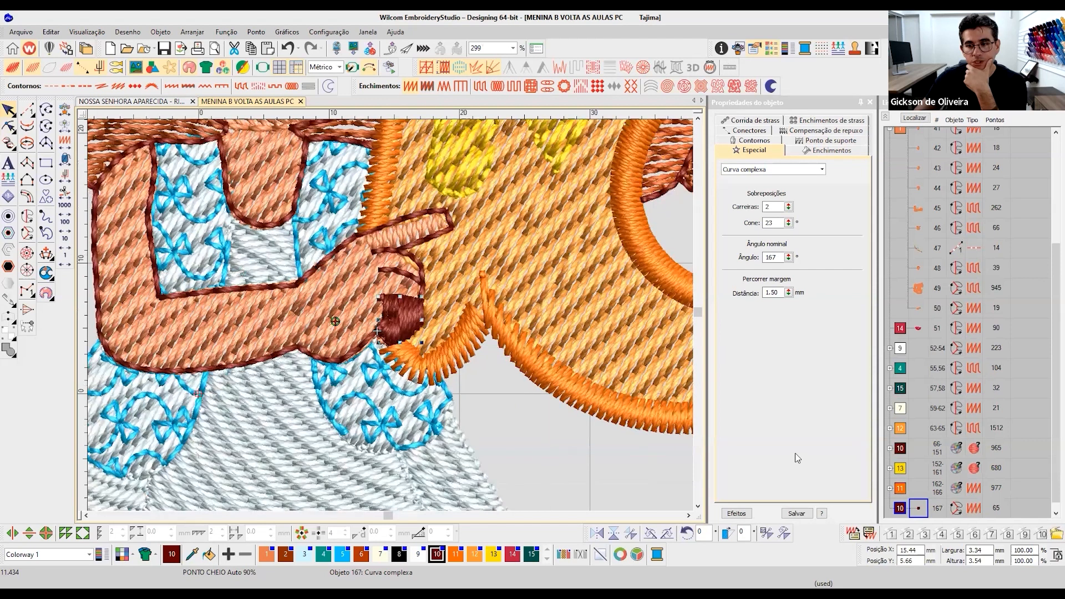
pyautogui.click(411, 232)
pyautogui.click(408, 328)
pyautogui.click(871, 532)
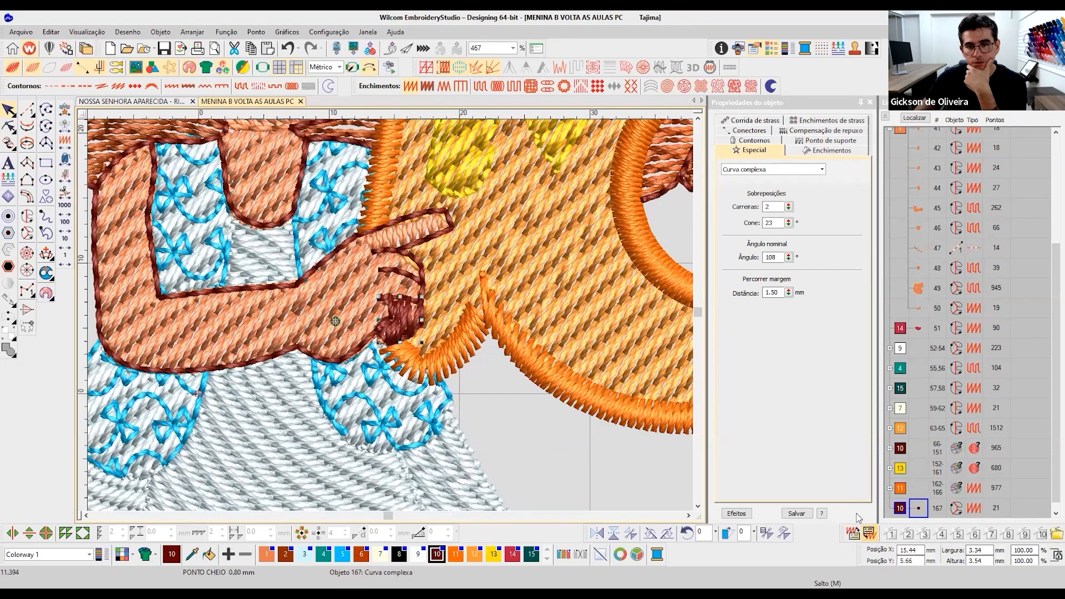
# - Recolor the lowest curled finger satin with skin color 1 and move it to sequence position 51, after the index finger
pyautogui.click(270, 556)
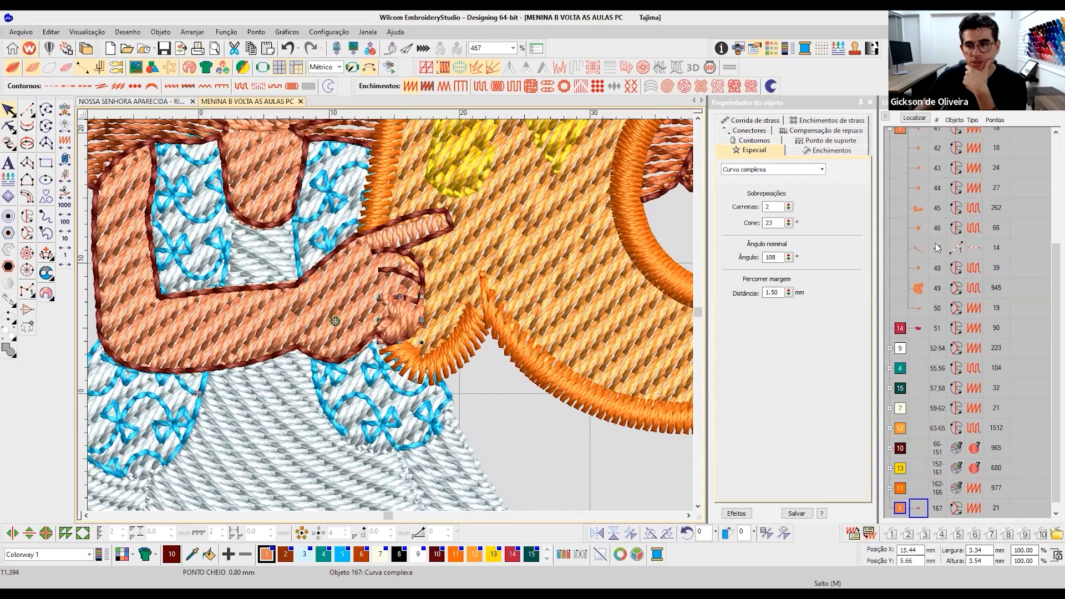
pyautogui.moveTo(918, 316); pyautogui.dragTo(915, 312)
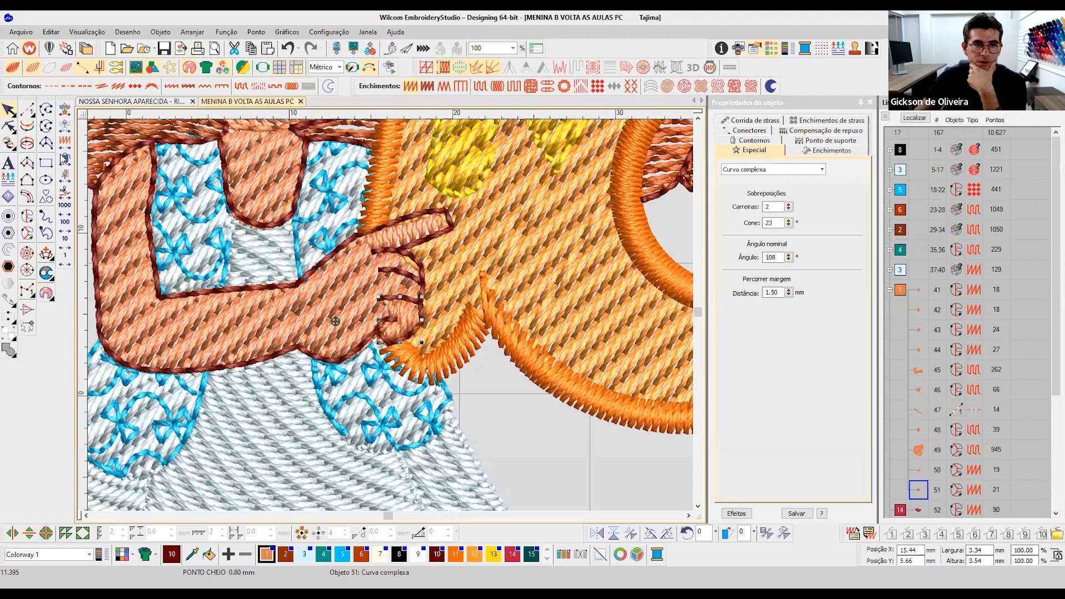
# - Redefine the stitch angles of the lowest curled finger satin so its stitches fan out around the end of the inner crease
pyautogui.scroll(3, 62, 158)
pyautogui.click(46, 254)
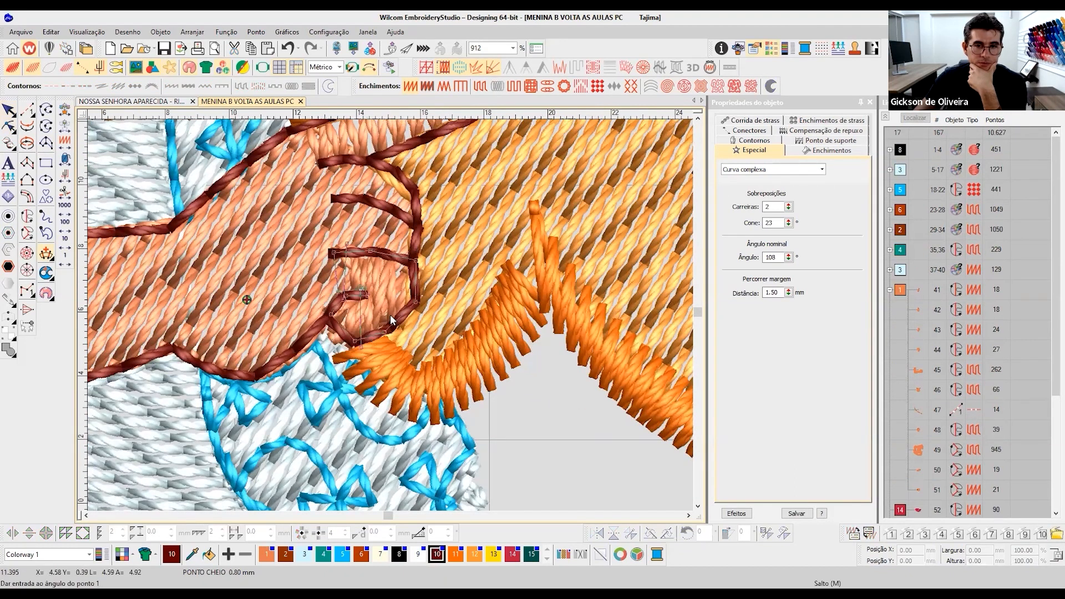
pyautogui.scroll(1, 391, 314)
pyautogui.scroll(1, 392, 319)
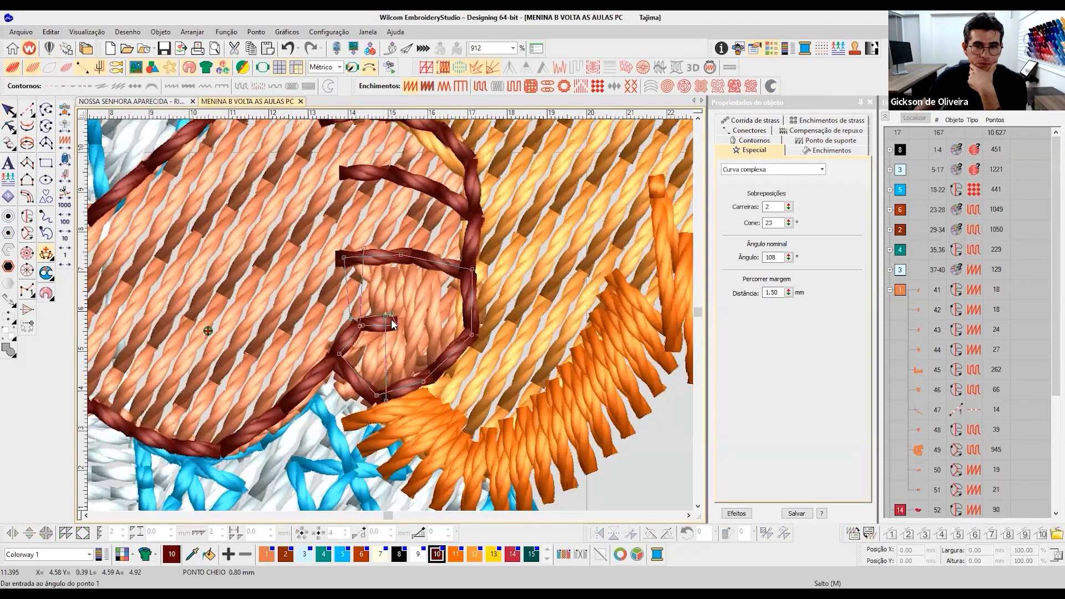
pyautogui.scroll(2, 485, 349)
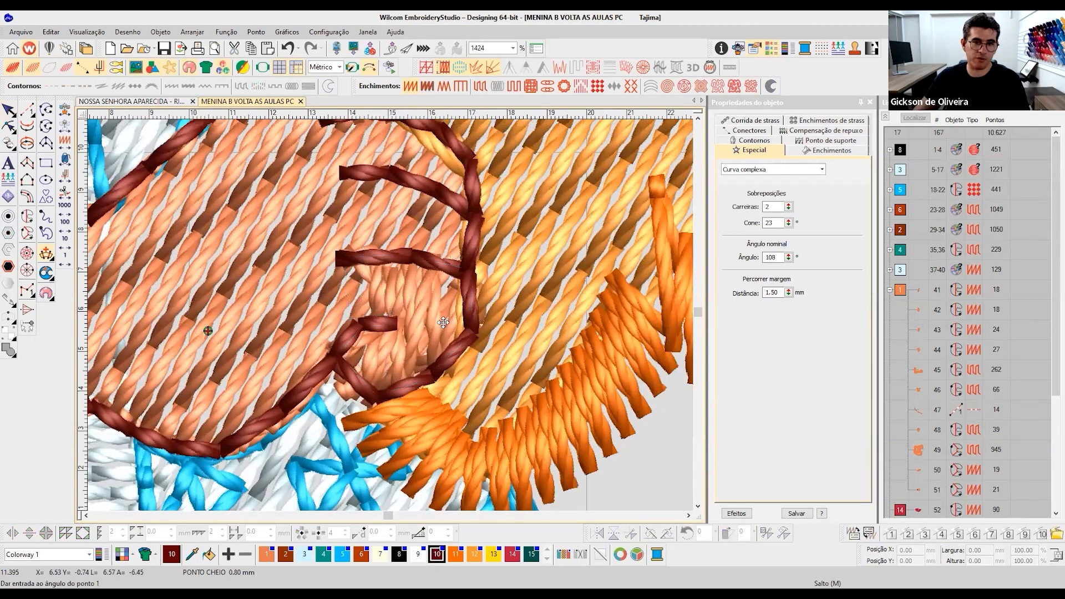
pyautogui.click(404, 314)
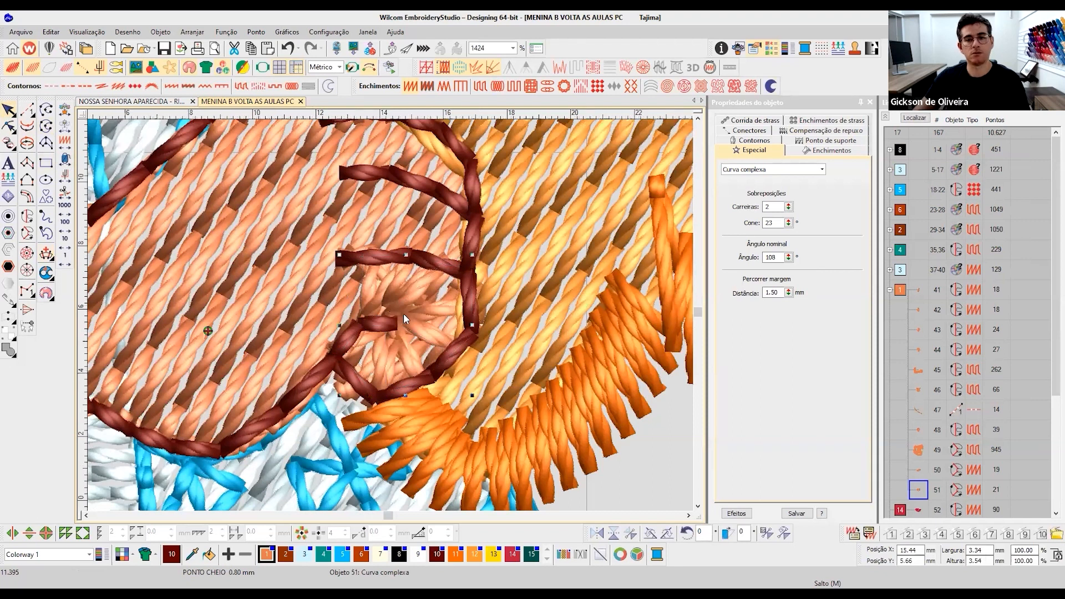
pyautogui.scroll(-3, 404, 314)
pyautogui.scroll(-3, 390, 319)
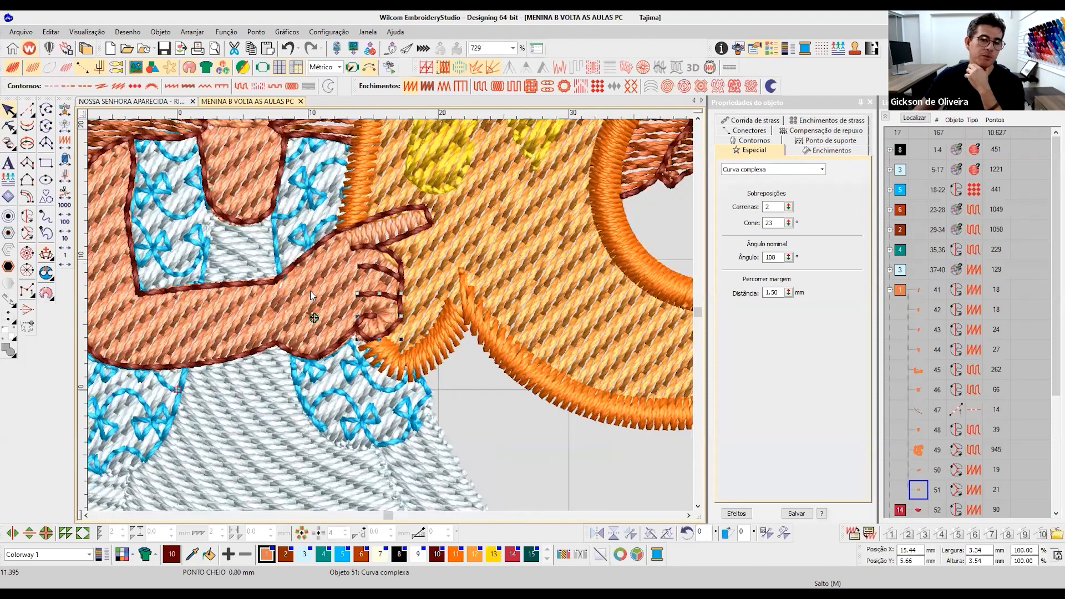
pyautogui.scroll(1, 393, 318)
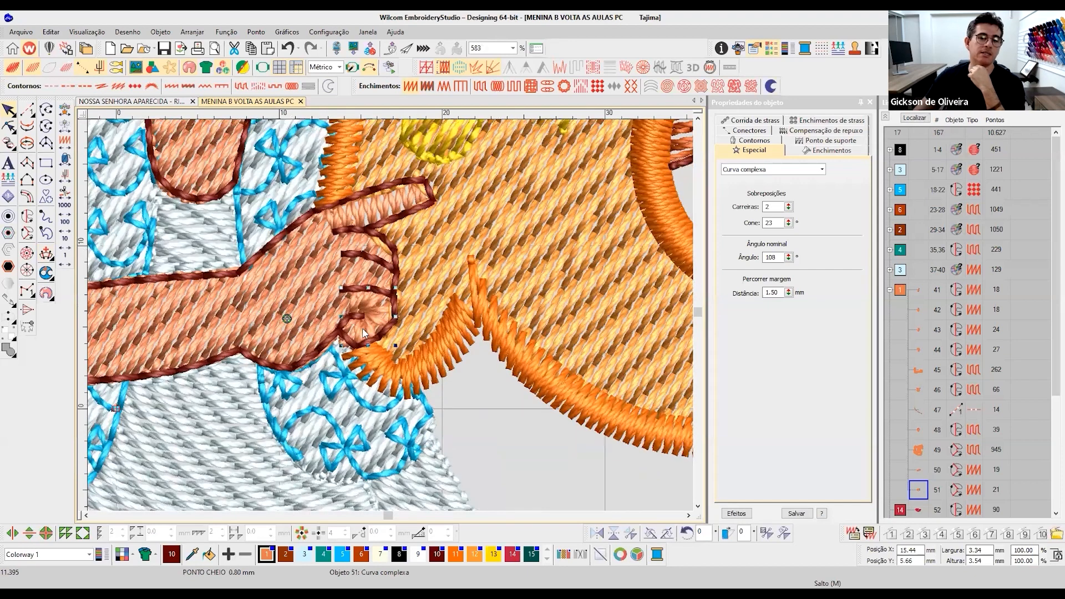
pyautogui.scroll(-2, 364, 319)
pyautogui.scroll(-2, 395, 328)
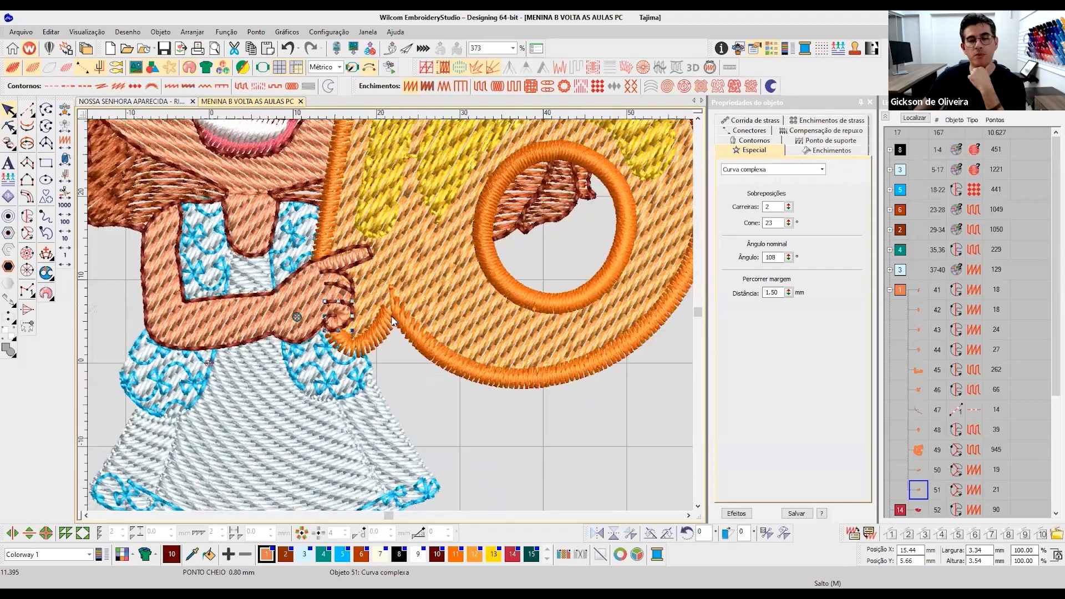
# - Examine the pointing hand's finger satins up close and in relation to the arm and the letter b
pyautogui.click(392, 319)
pyautogui.scroll(3, 393, 318)
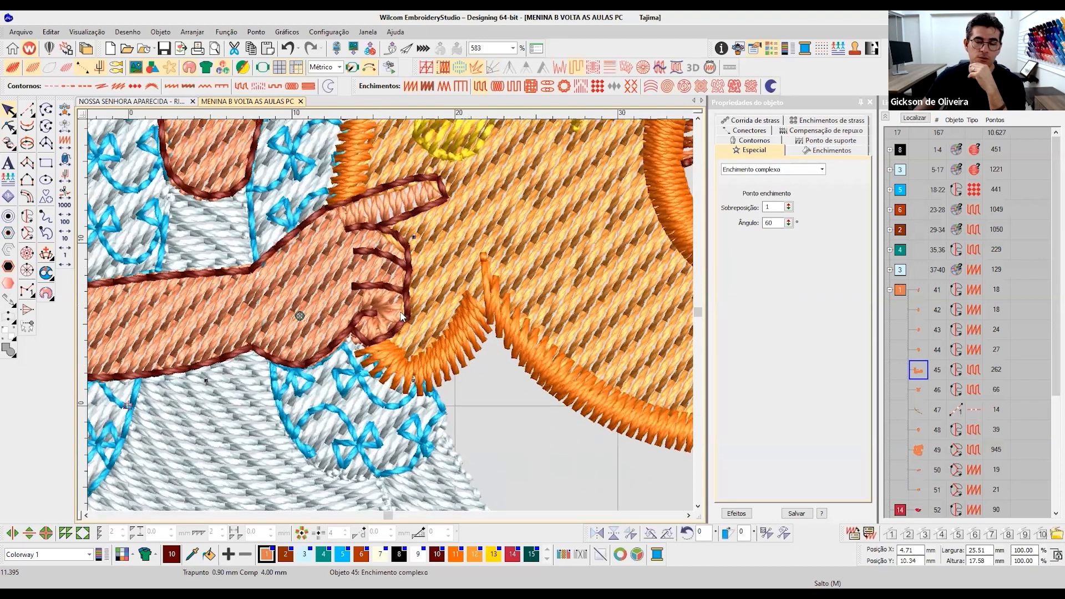
pyautogui.scroll(-2, 405, 305)
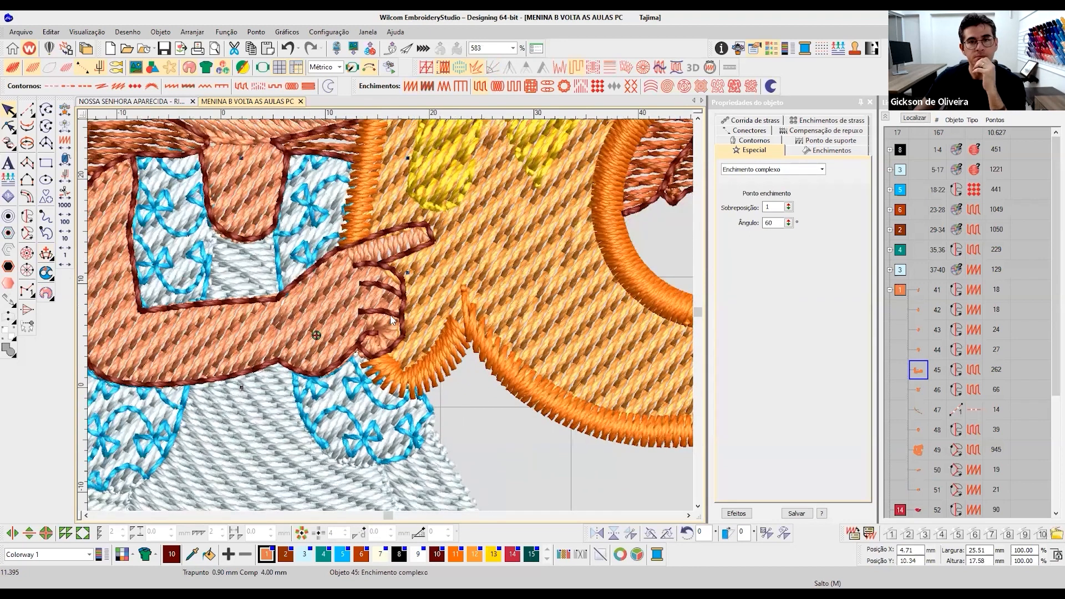
pyautogui.scroll(-2, 391, 320)
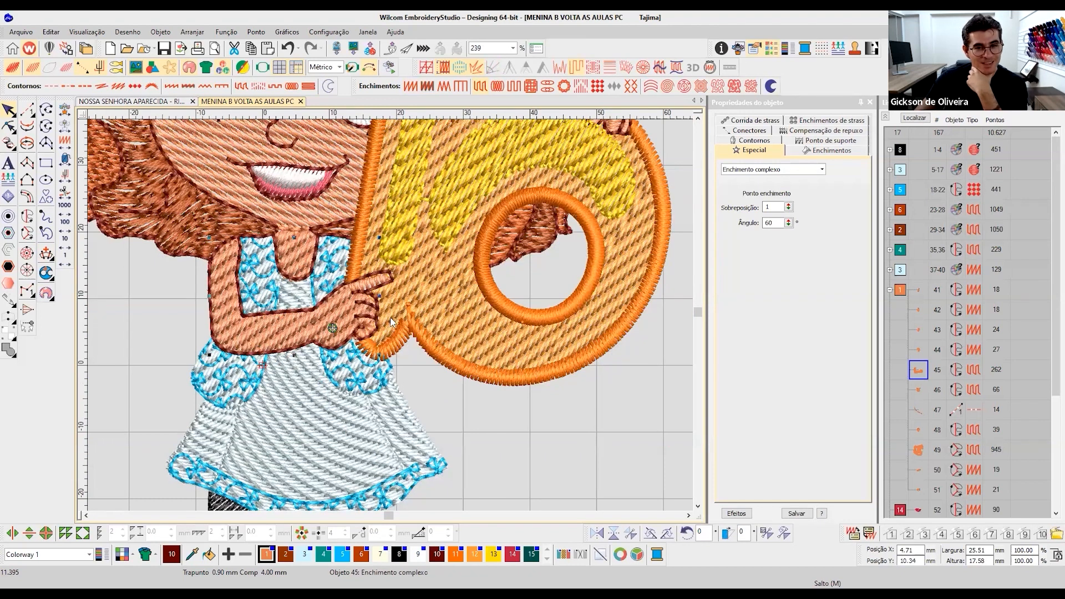
pyautogui.scroll(-1, 390, 319)
# - Inspect the reshape nodes of the orange satin outline along the letter b's stem, and deselect it
pyautogui.click(379, 320)
pyautogui.scroll(1, 379, 318)
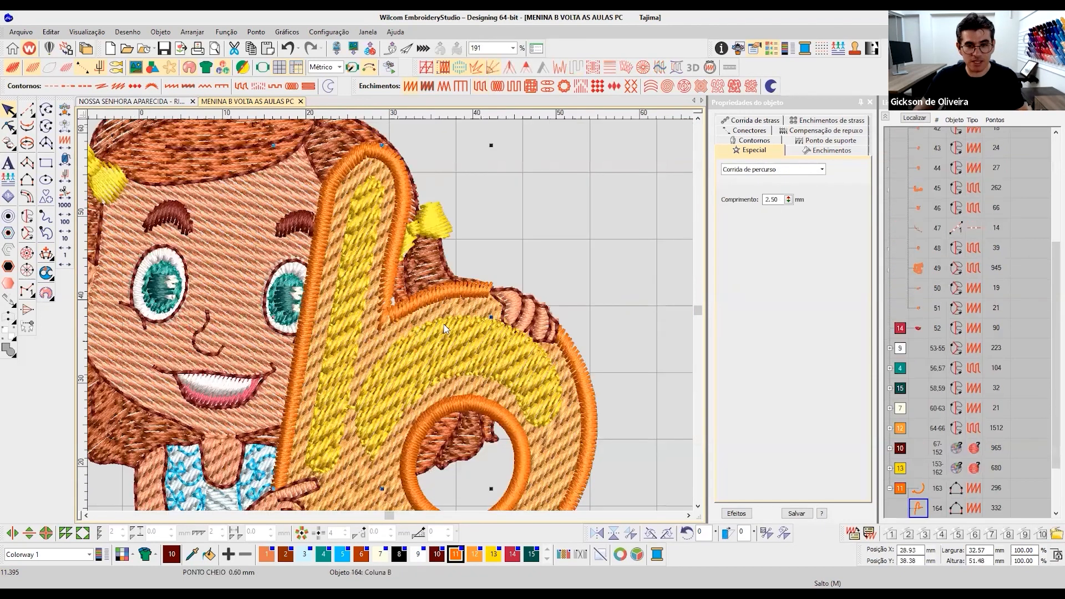
pyautogui.scroll(1, 442, 326)
pyautogui.click(8, 127)
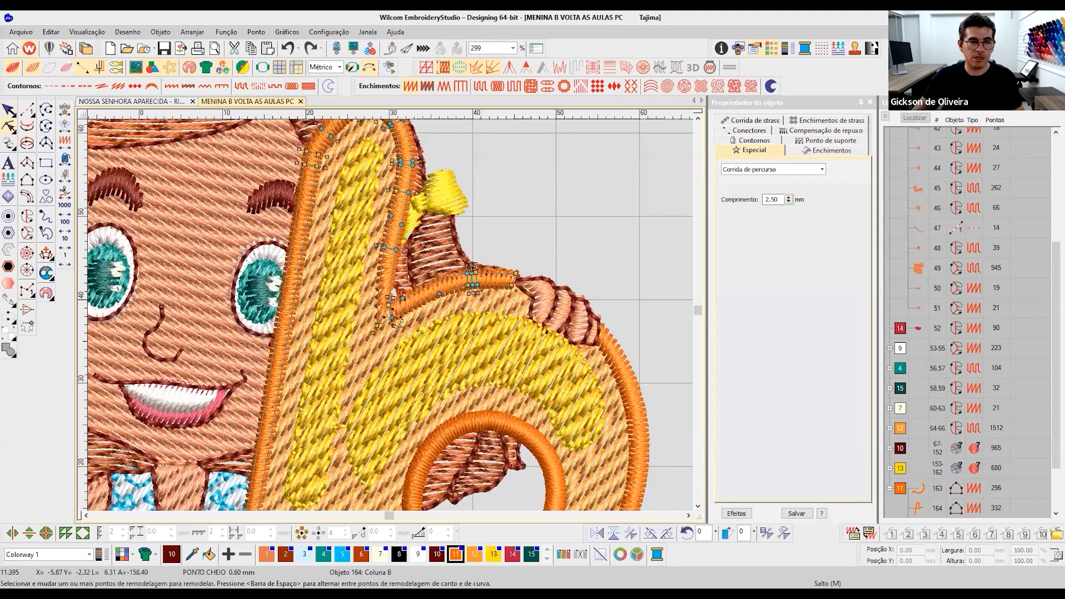
pyautogui.click(10, 111)
pyautogui.click(544, 217)
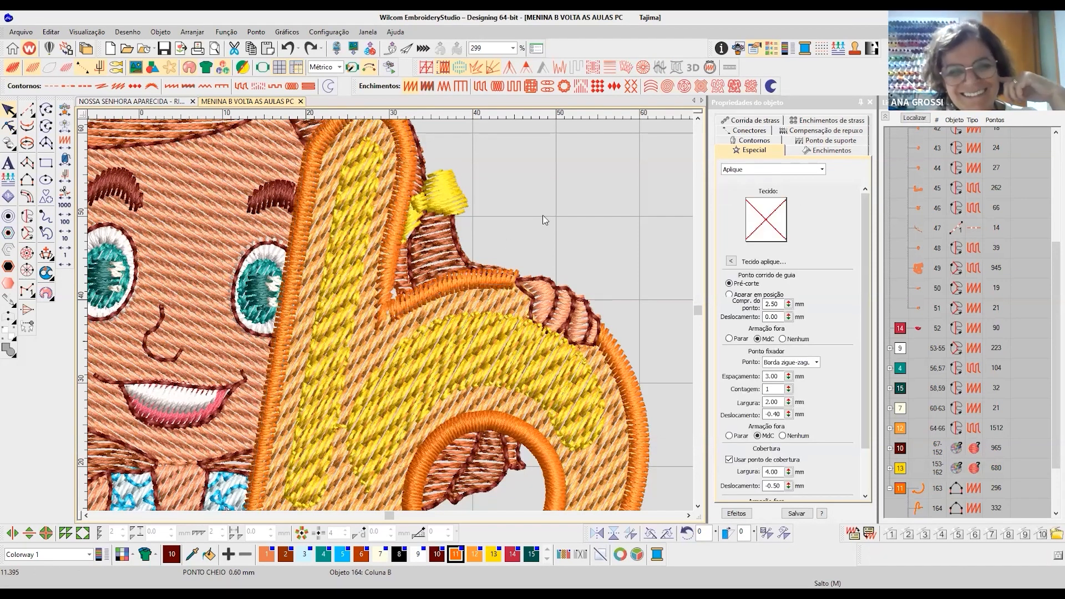
# - Check the full design, the blue pattern fill on the skirt hem and the one on the left pocket
pyautogui.press('0')
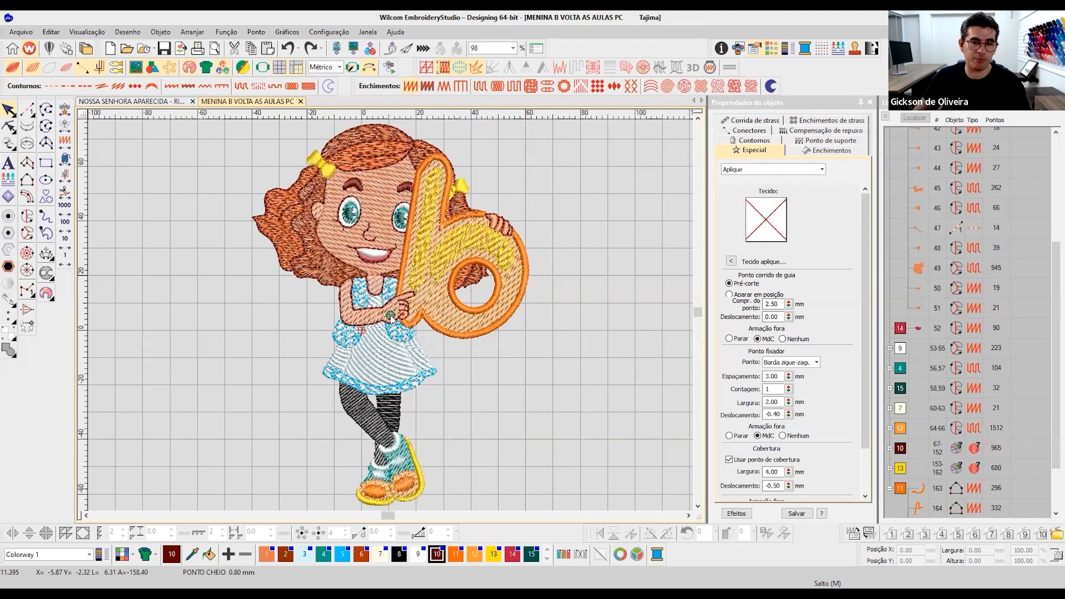
pyautogui.scroll(3, 426, 349)
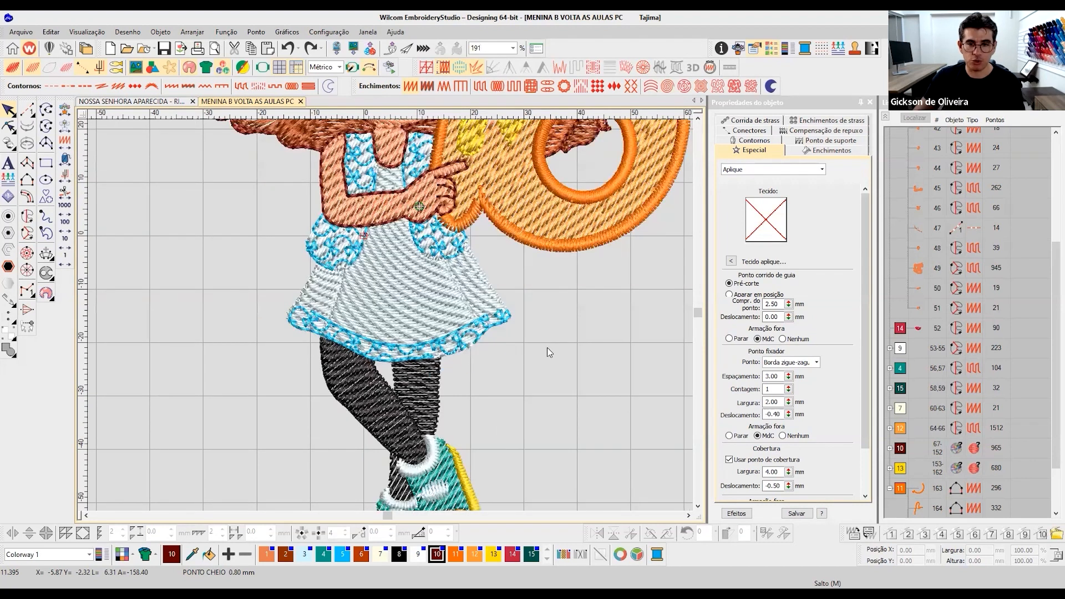
pyautogui.click(502, 317)
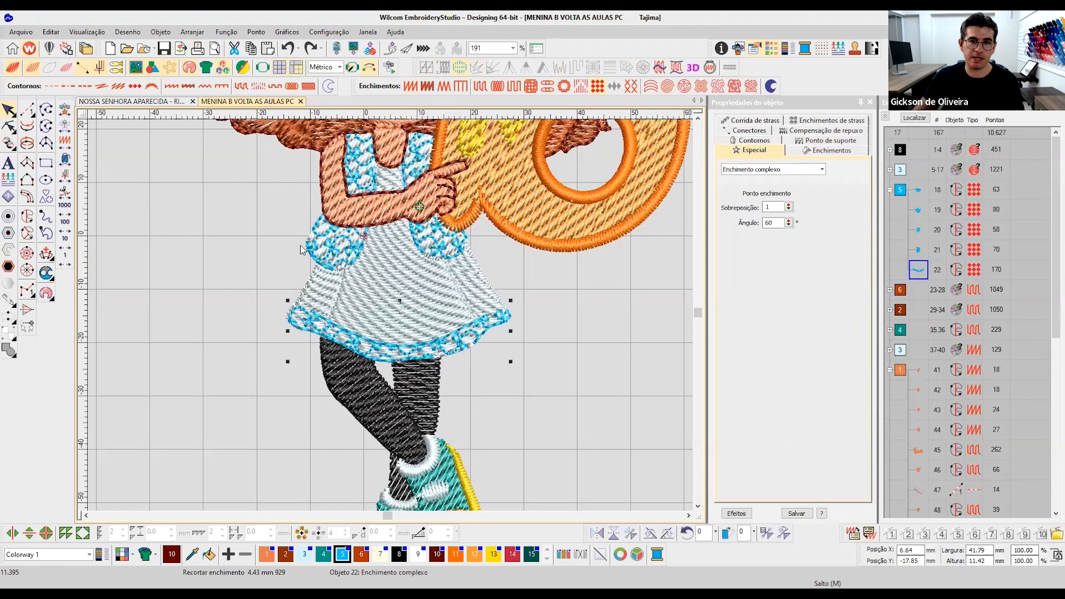
pyautogui.click(320, 253)
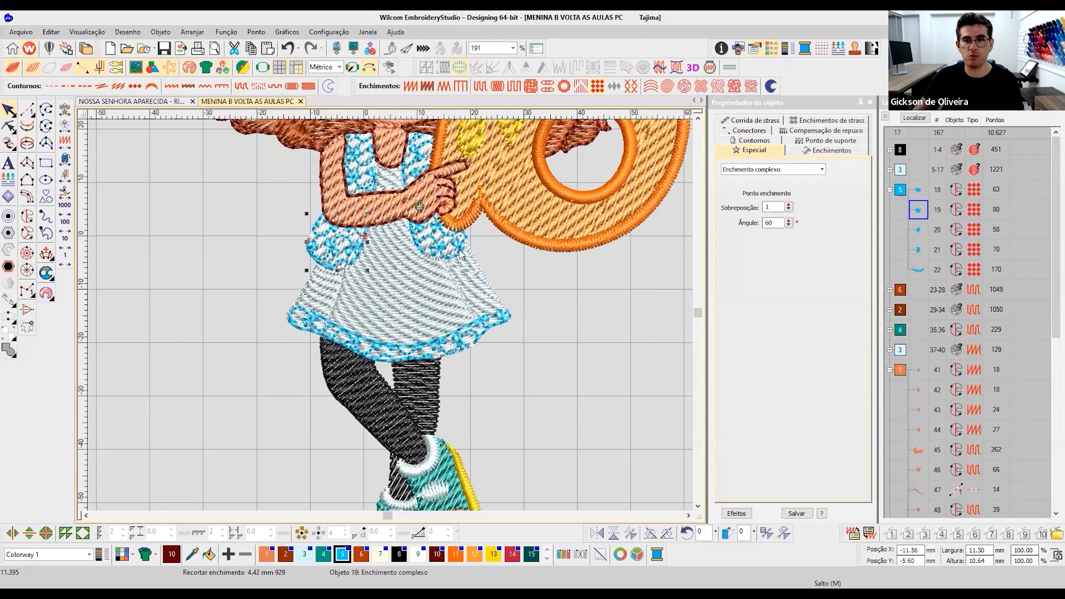
# - Inspect the shoes' orange toe fill and the white satin cuff around the front ankle
pyautogui.scroll(-1, 466, 423)
pyautogui.scroll(3, 390, 308)
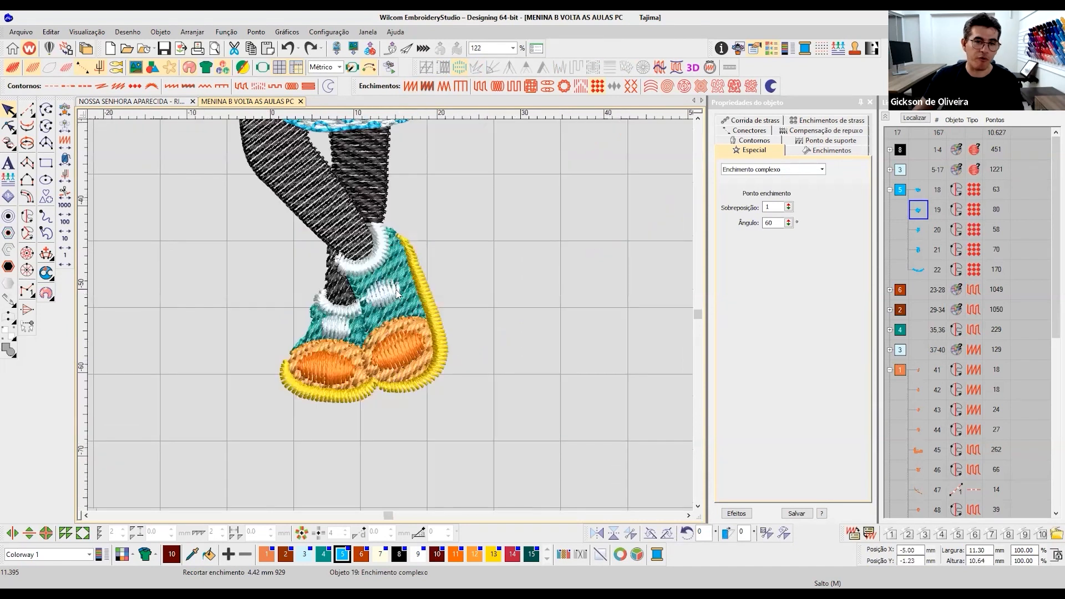
pyautogui.scroll(2, 408, 341)
pyautogui.click(418, 346)
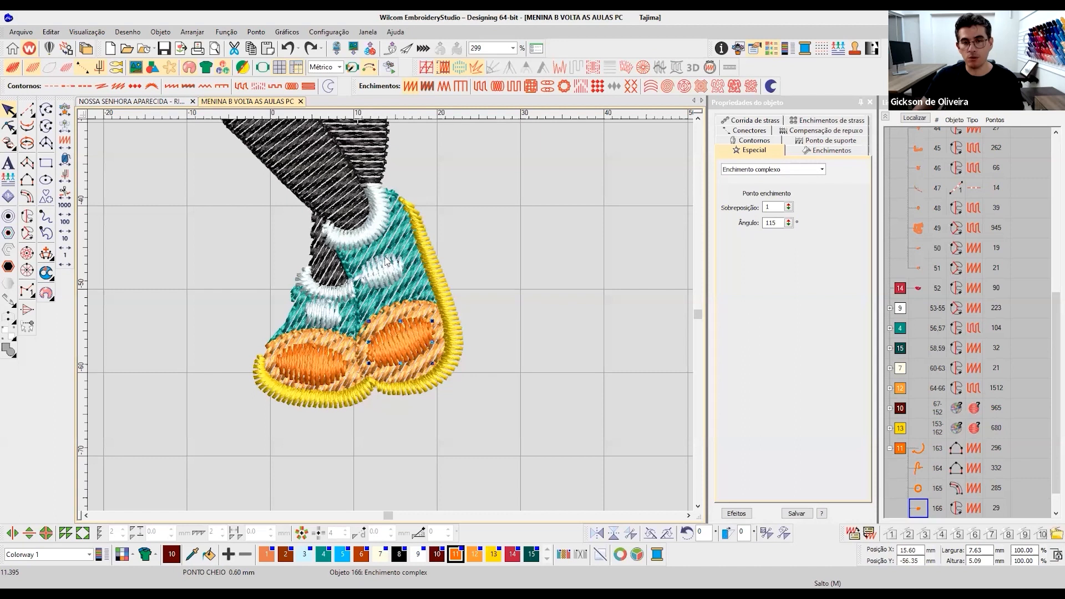
pyautogui.click(358, 248)
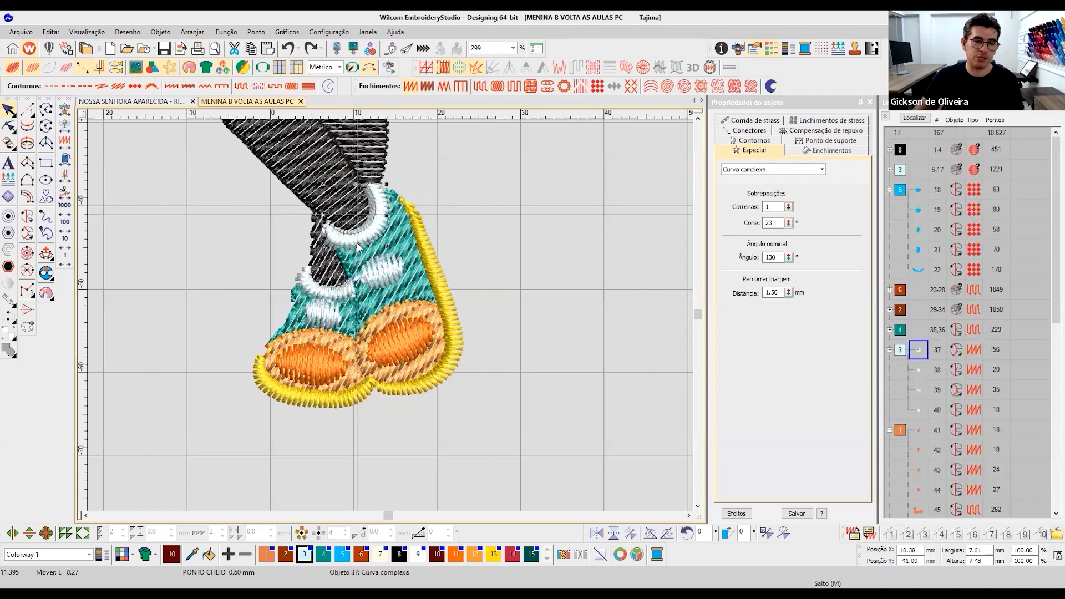
pyautogui.moveTo(358, 234); pyautogui.dragTo(359, 234)
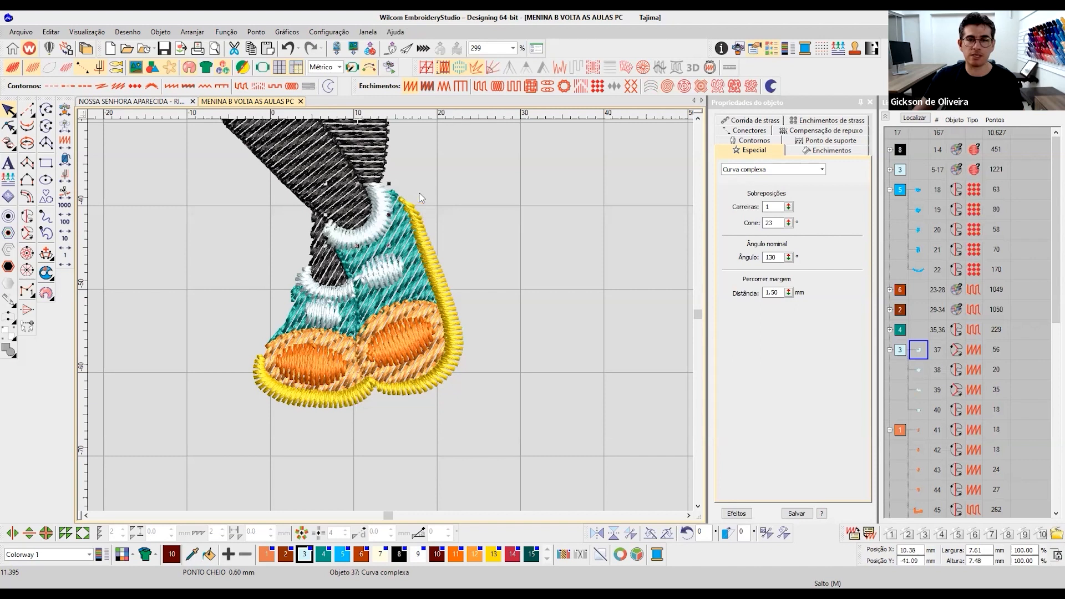
# - Examine the legs, letter and face, and inspect the center knot of the yellow bow on the left side of the hair
pyautogui.scroll(-2, 397, 316)
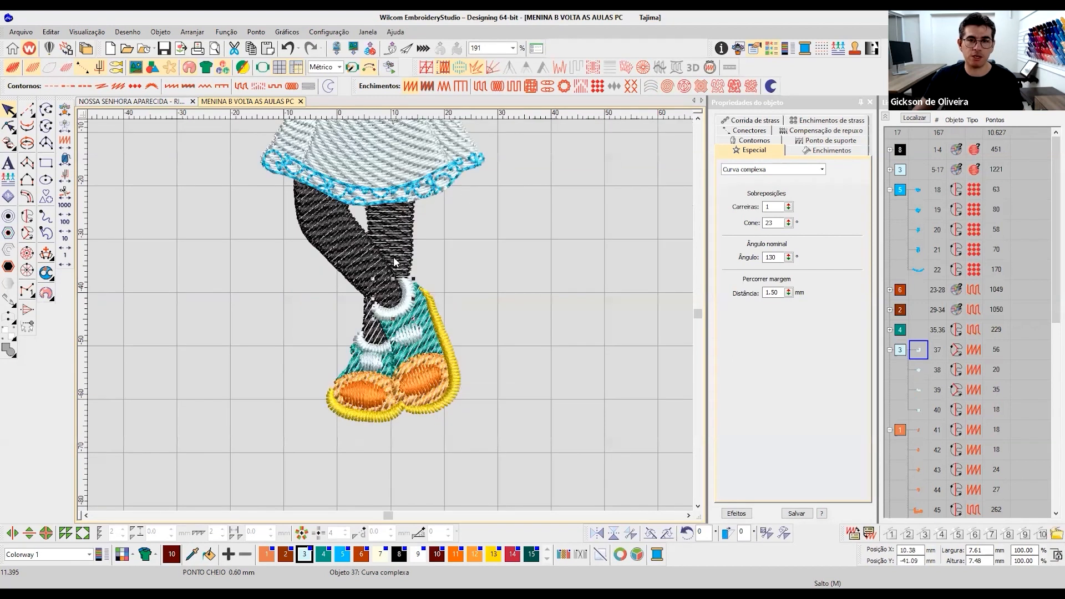
pyautogui.scroll(-3, 387, 310)
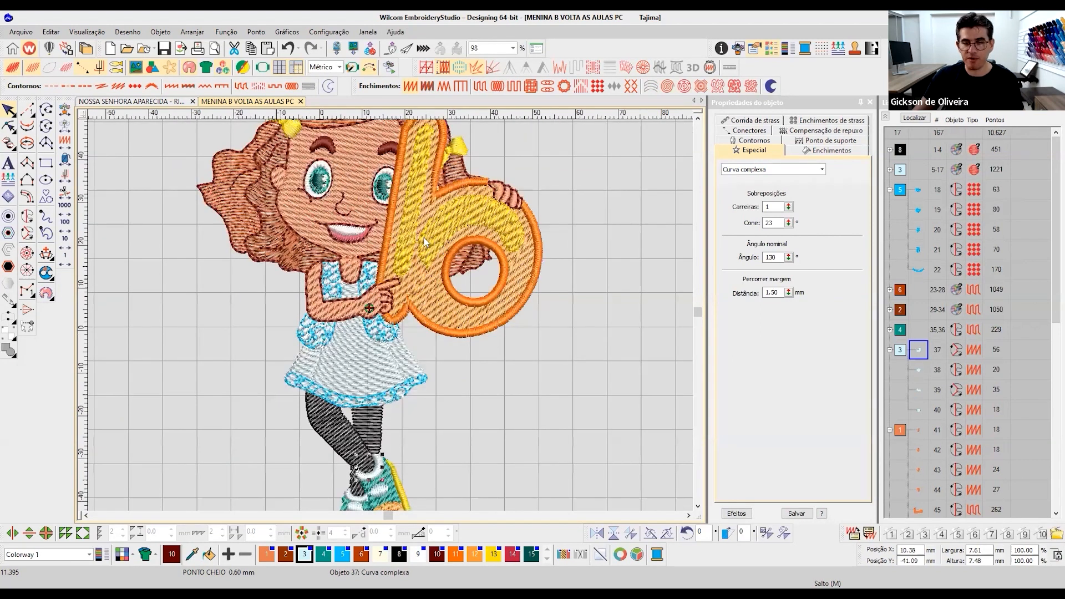
pyautogui.scroll(2, 367, 288)
pyautogui.scroll(-2, 361, 271)
pyautogui.scroll(1, 366, 272)
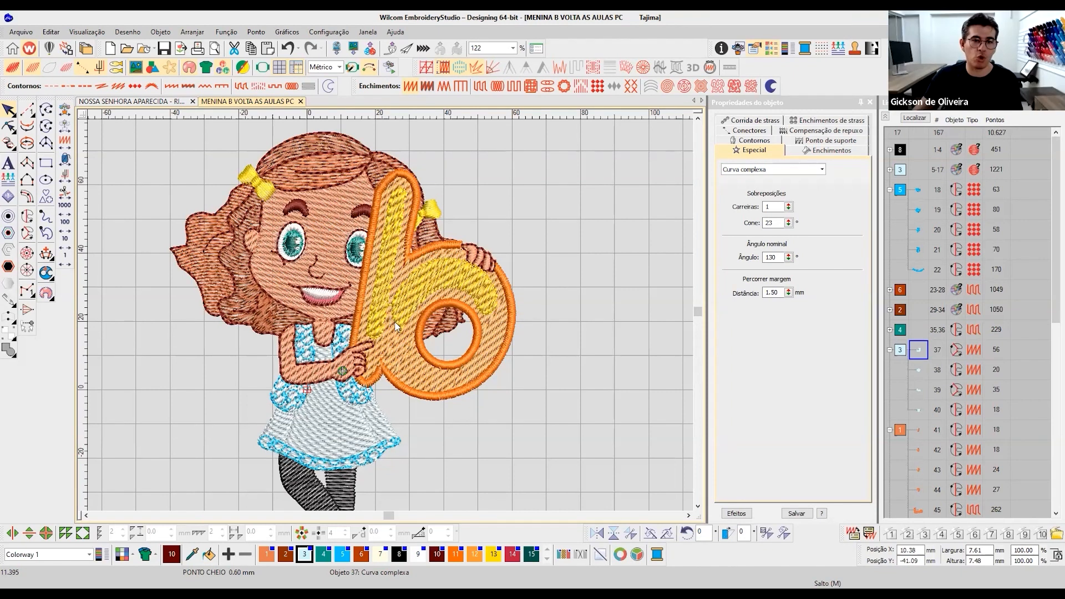
pyautogui.scroll(2, 453, 352)
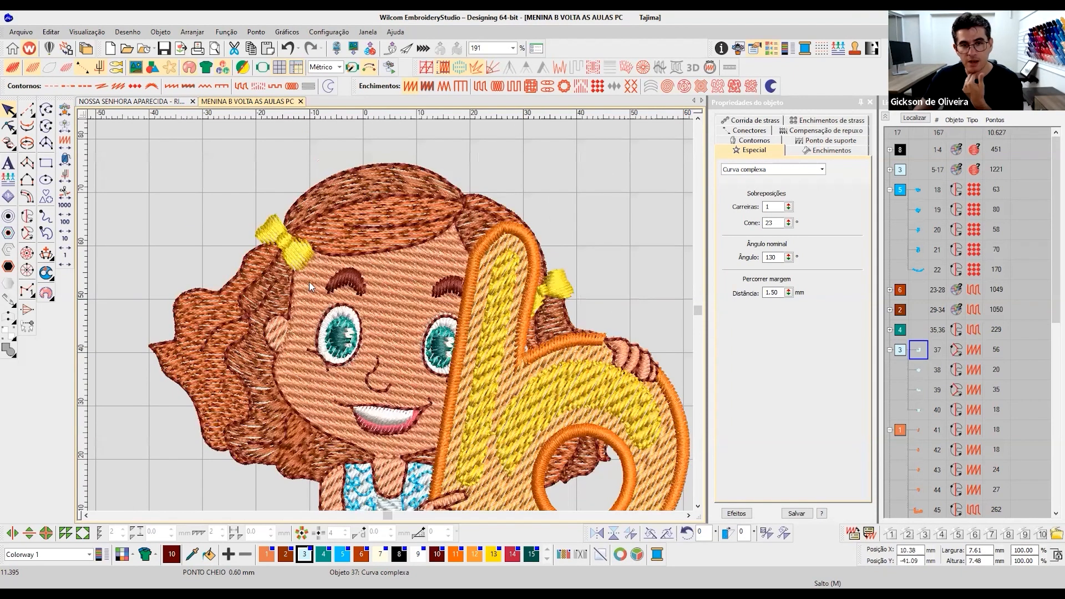
pyautogui.scroll(2, 371, 280)
pyautogui.click(366, 283)
pyautogui.press('Tab')
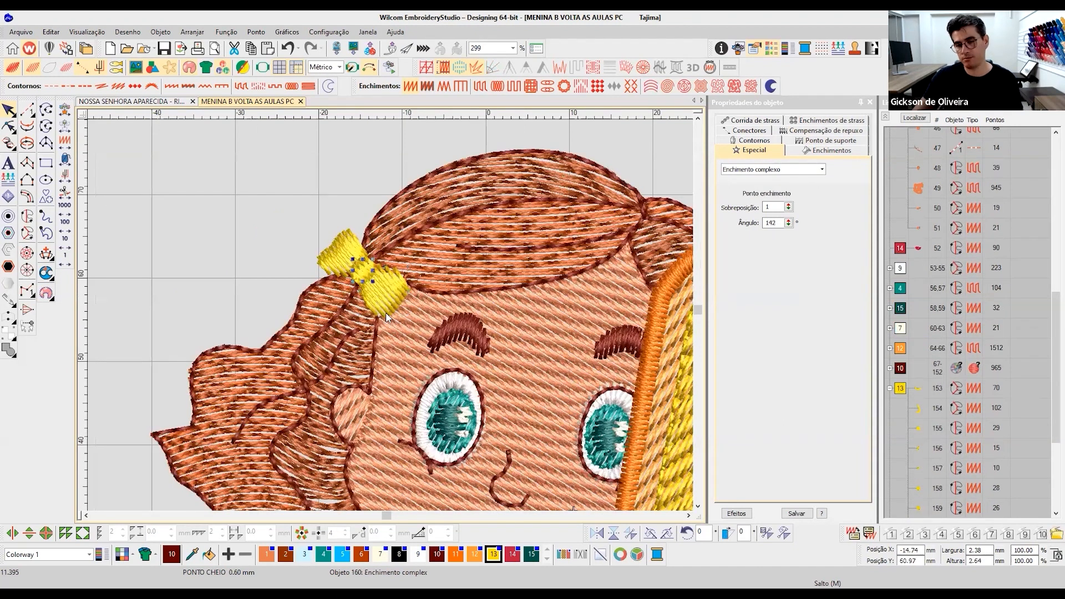
# - Review the full design and inspect the yellow highlight fill on the letter b's bowl
pyautogui.scroll(-3, 384, 318)
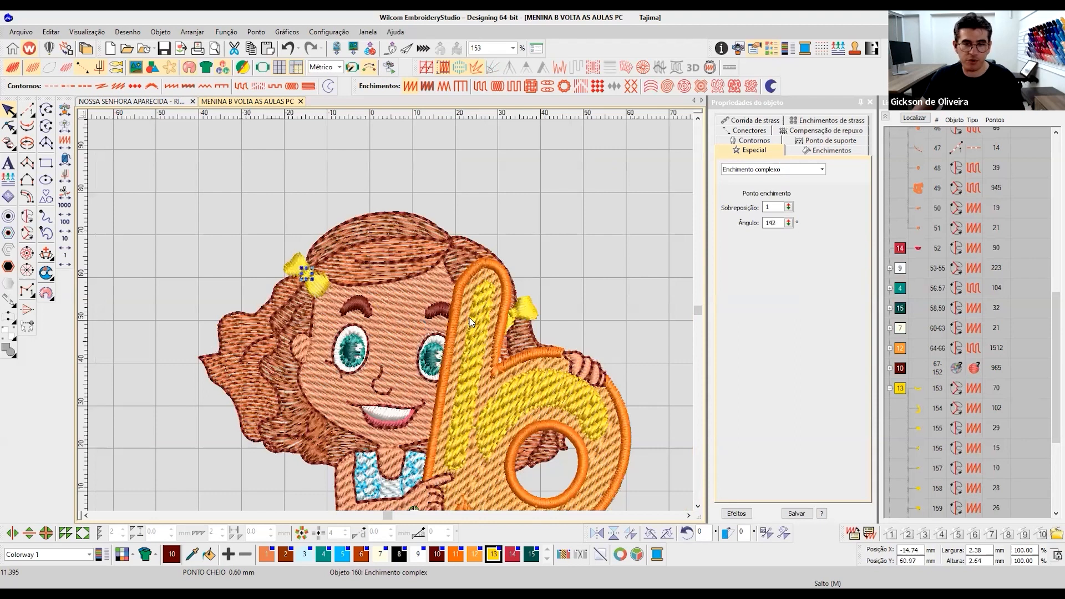
pyautogui.scroll(-2, 554, 226)
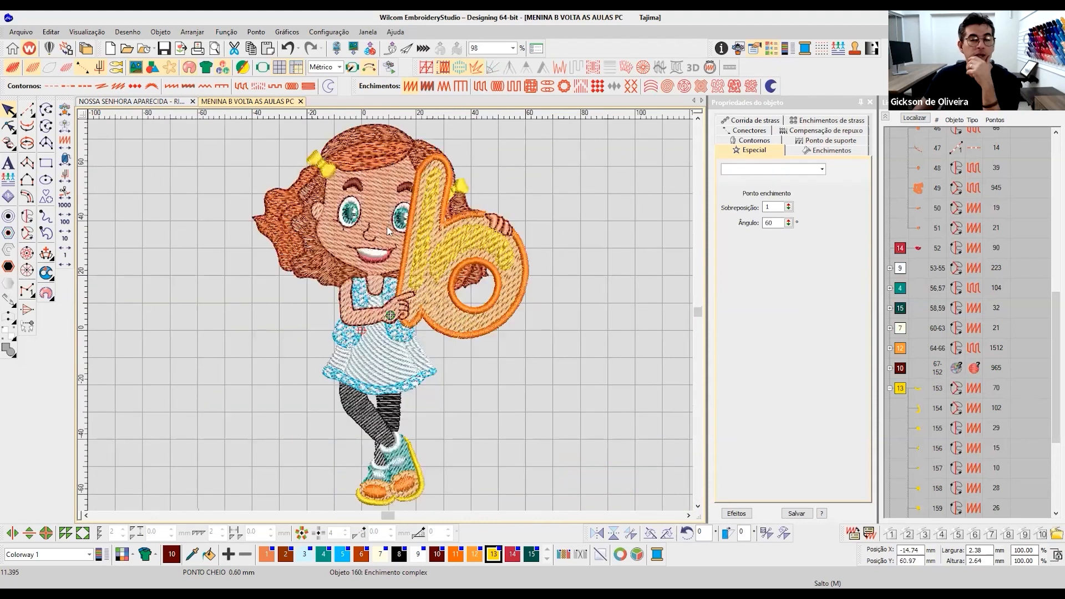
pyautogui.press('Escape')
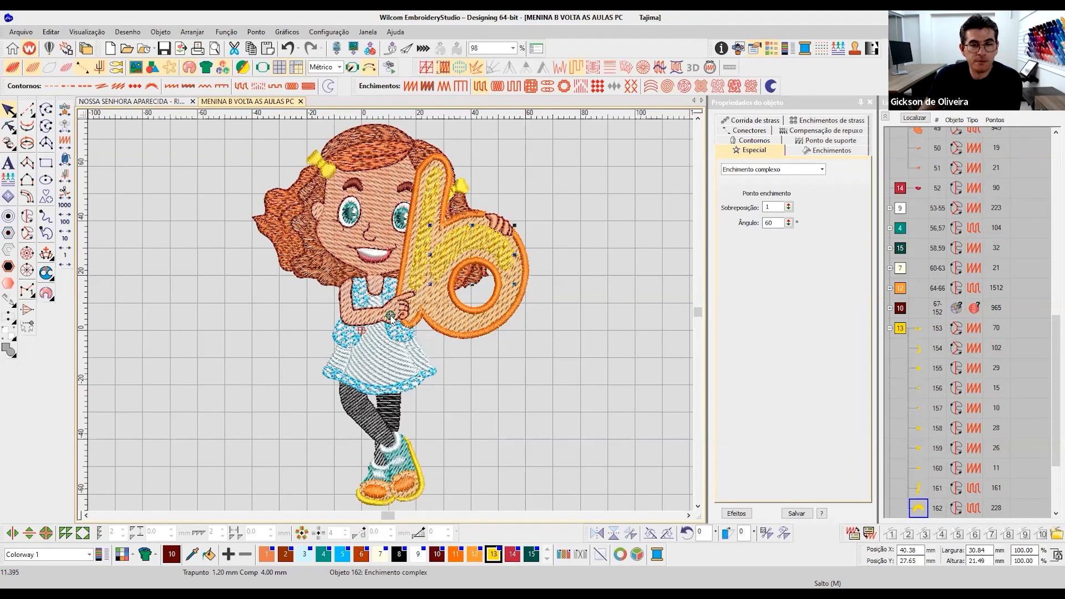
# - Move the white skirt's side panels away from the dress to check how they adjoin the central panel, and undo the moves
pyautogui.scroll(2, 391, 318)
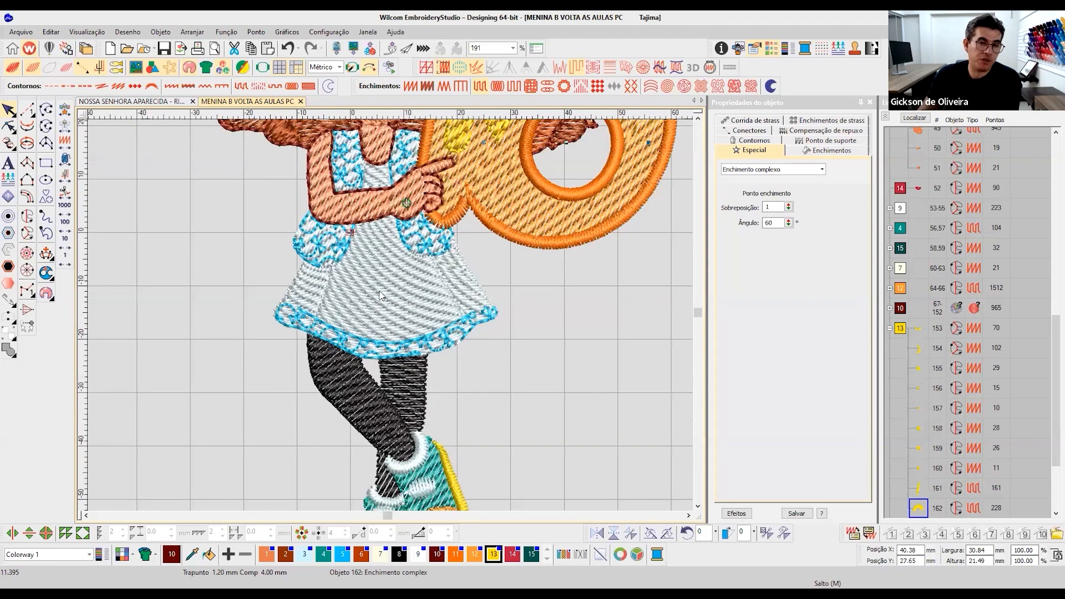
pyautogui.click(394, 292)
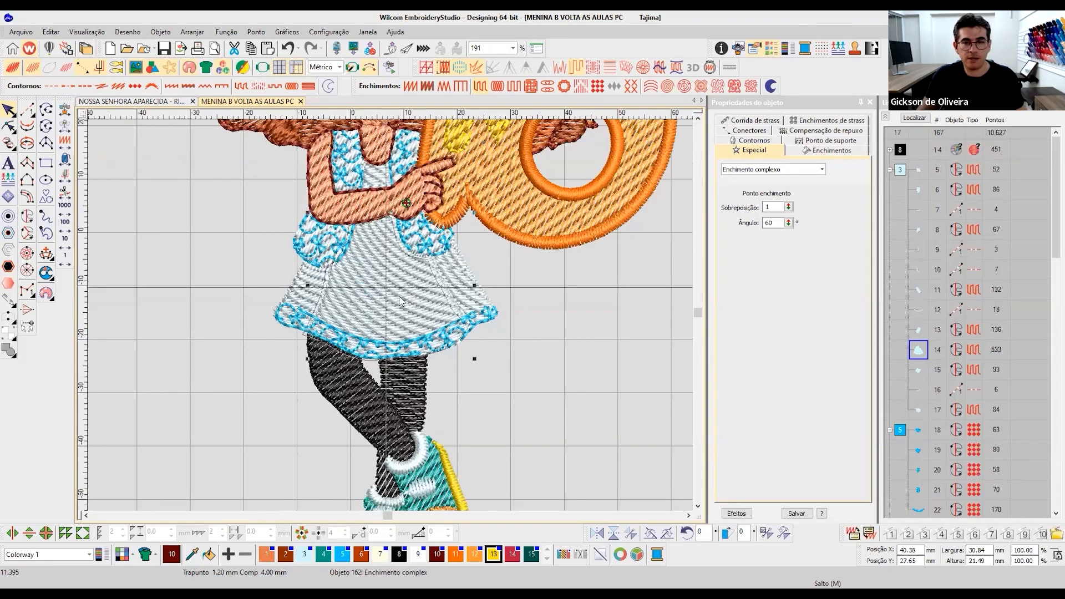
pyautogui.click(500, 273)
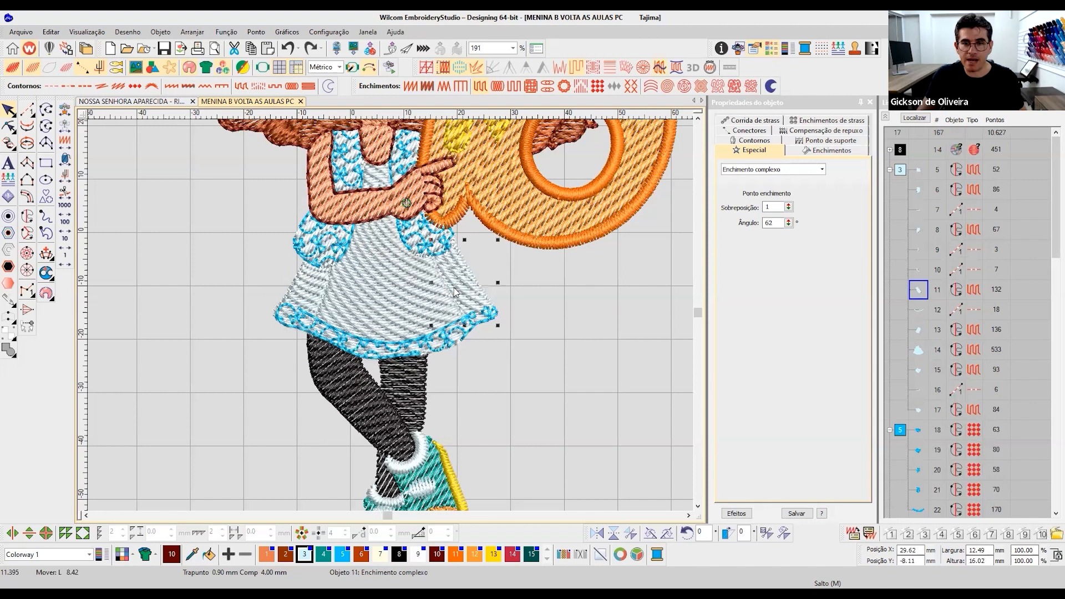
pyautogui.click(318, 289)
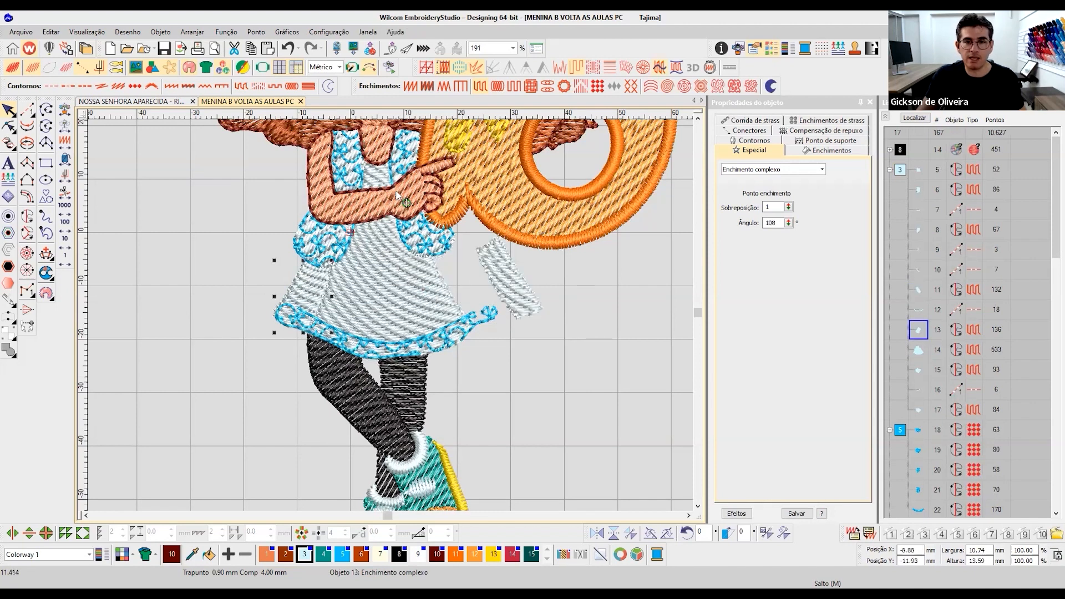
pyautogui.hotkey('ctrl', 'z')
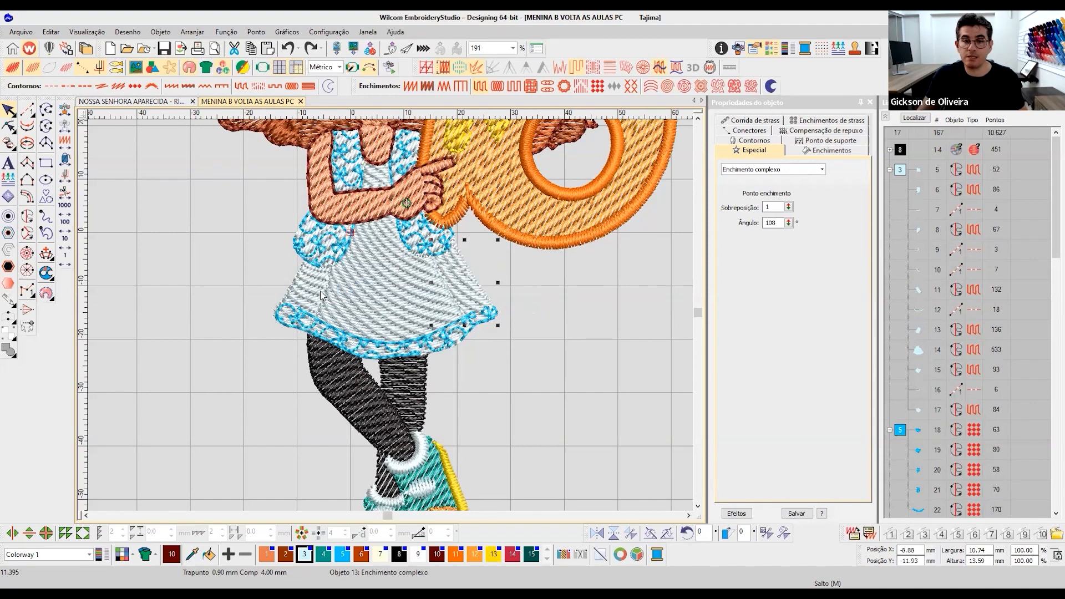
pyautogui.hotkey('ctrl', 'y')
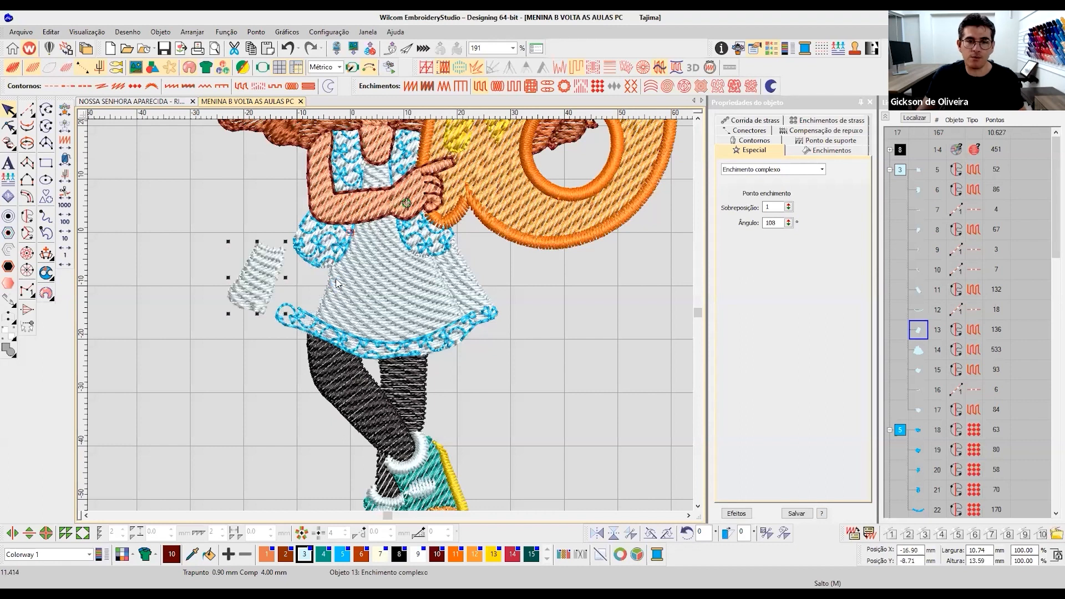
pyautogui.hotkey('ctrl', 'z')
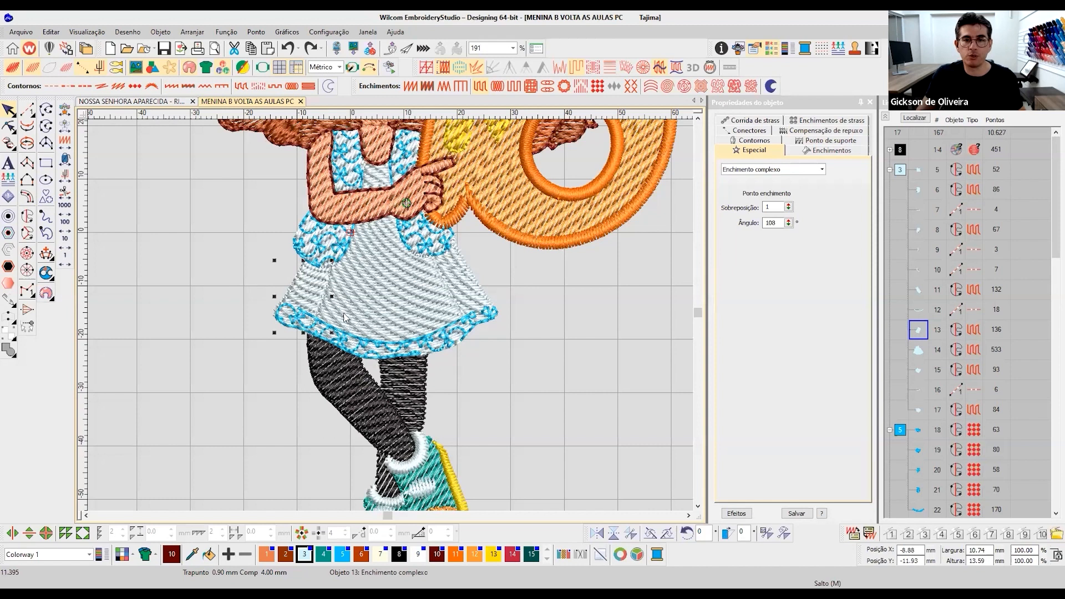
pyautogui.click(462, 298)
pyautogui.click(479, 285)
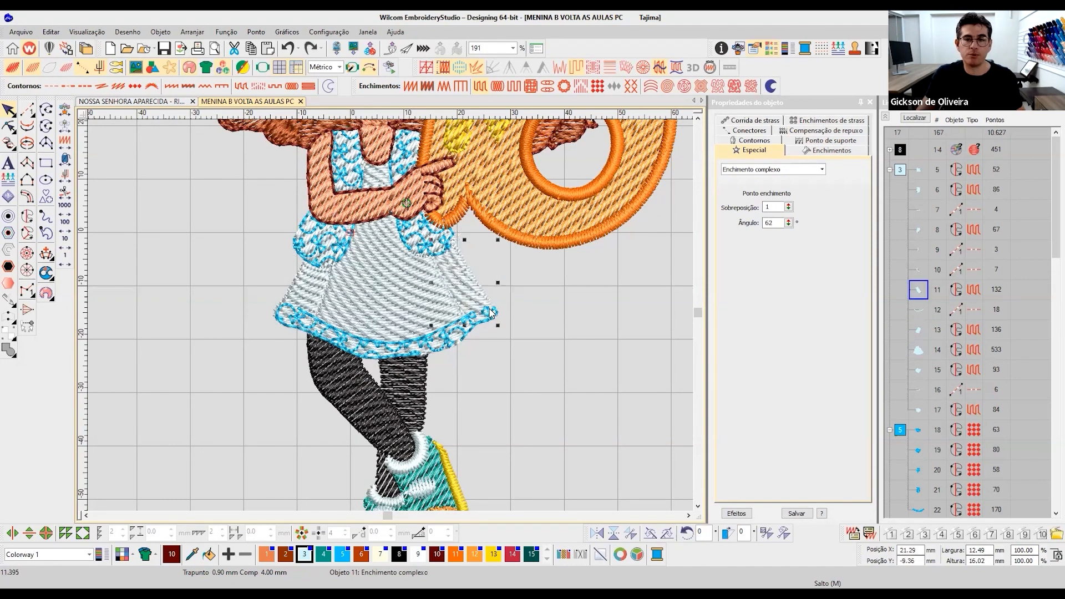
# - Move the left pocket's blue pattern fill off its white base to expose the layer beneath, and undo the move
pyautogui.click(699, 118)
pyautogui.click(698, 119)
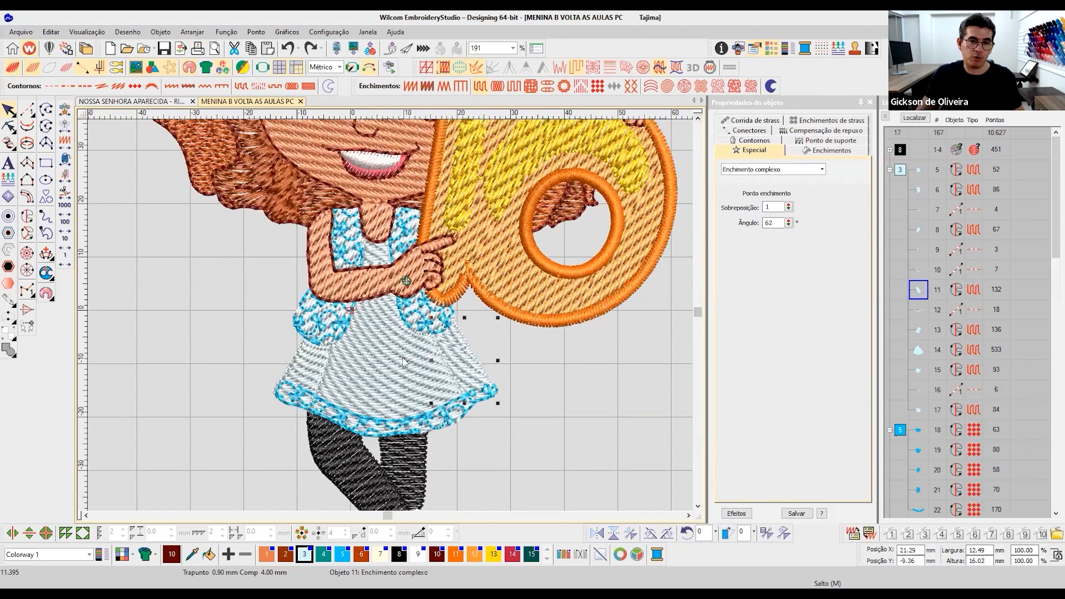
pyautogui.click(331, 325)
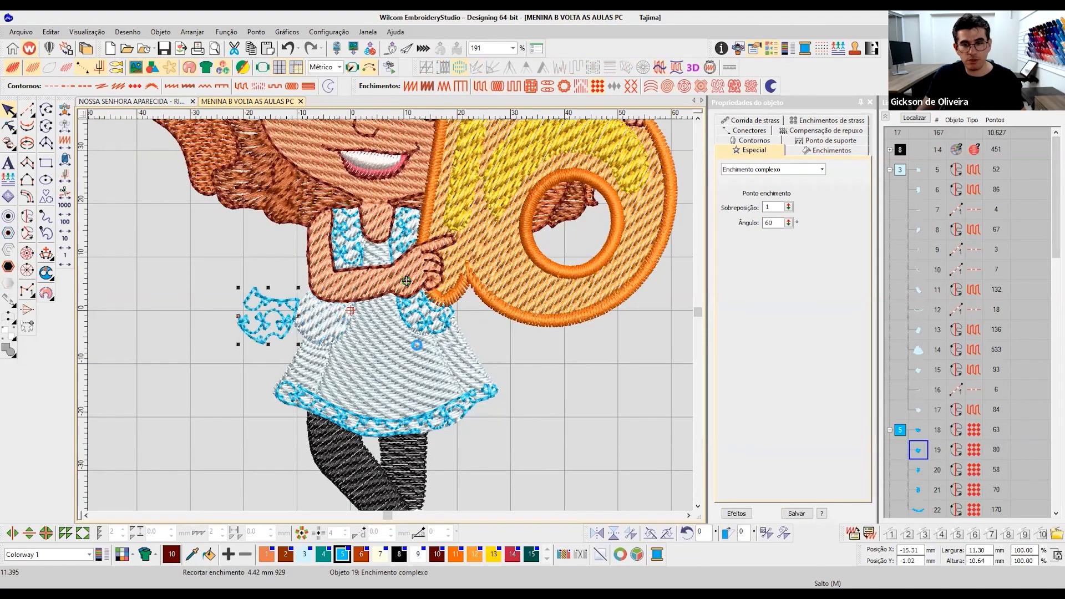
pyautogui.click(698, 119)
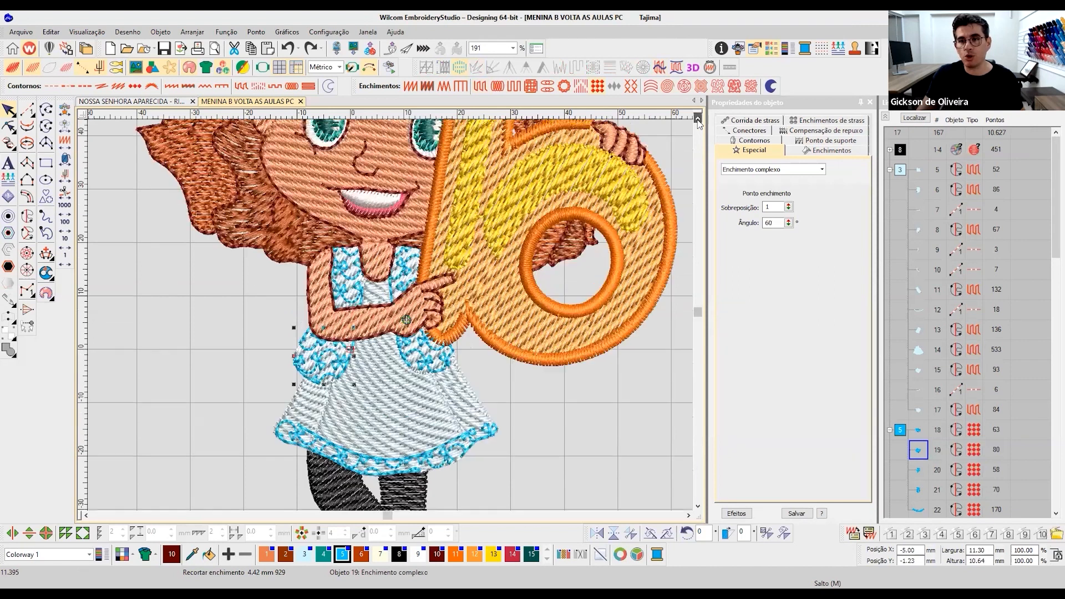
# - View the girl's face and the letter b as plain stitch lines with connectors, and restore the realistic stitch view
pyautogui.click(698, 119)
pyautogui.click(698, 119)
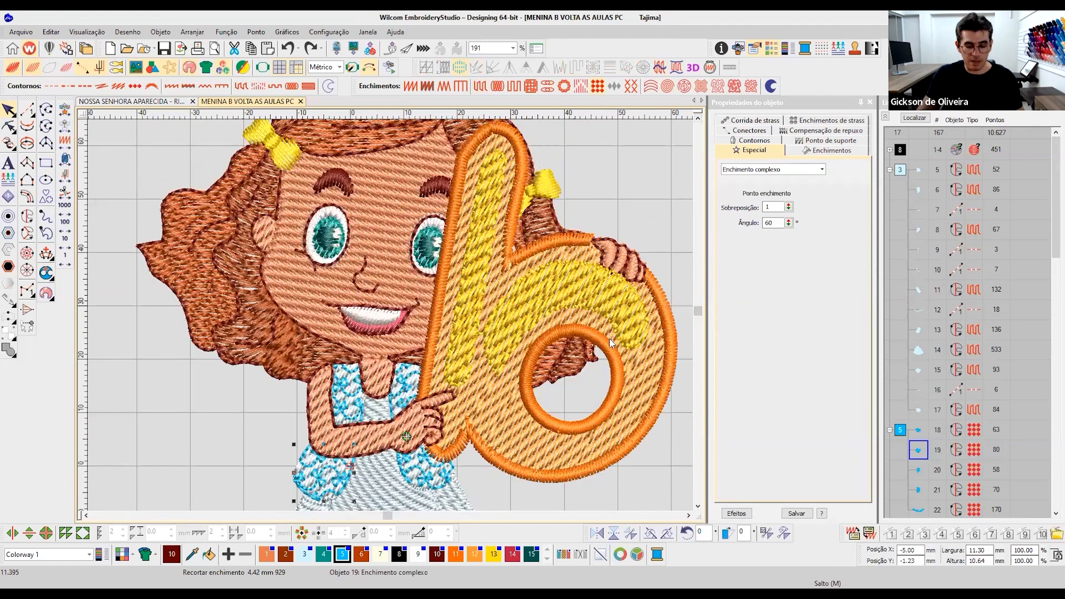
pyautogui.press('t')
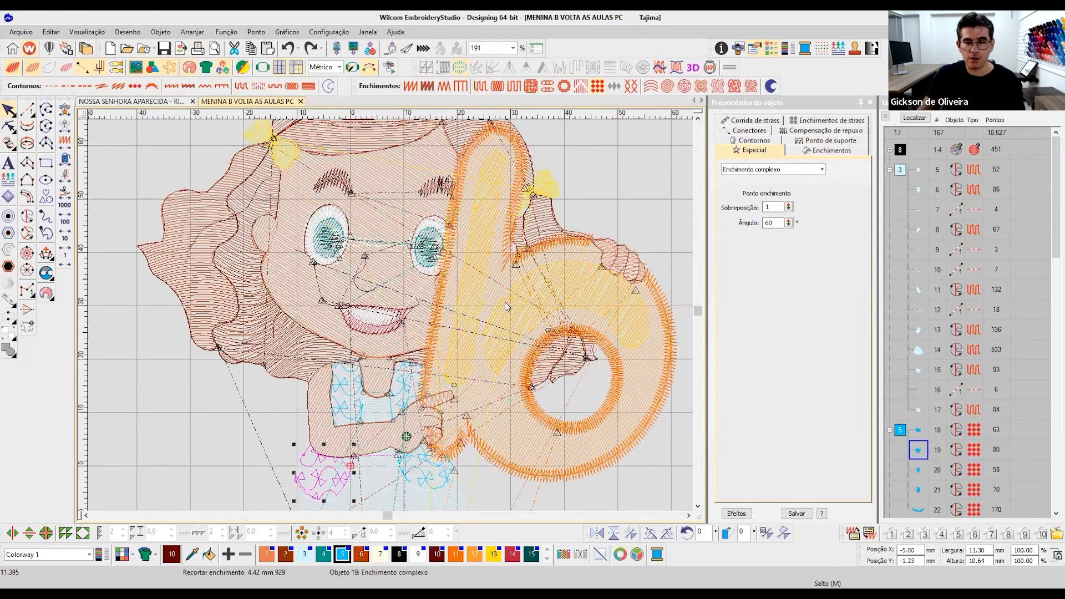
pyautogui.press('t')
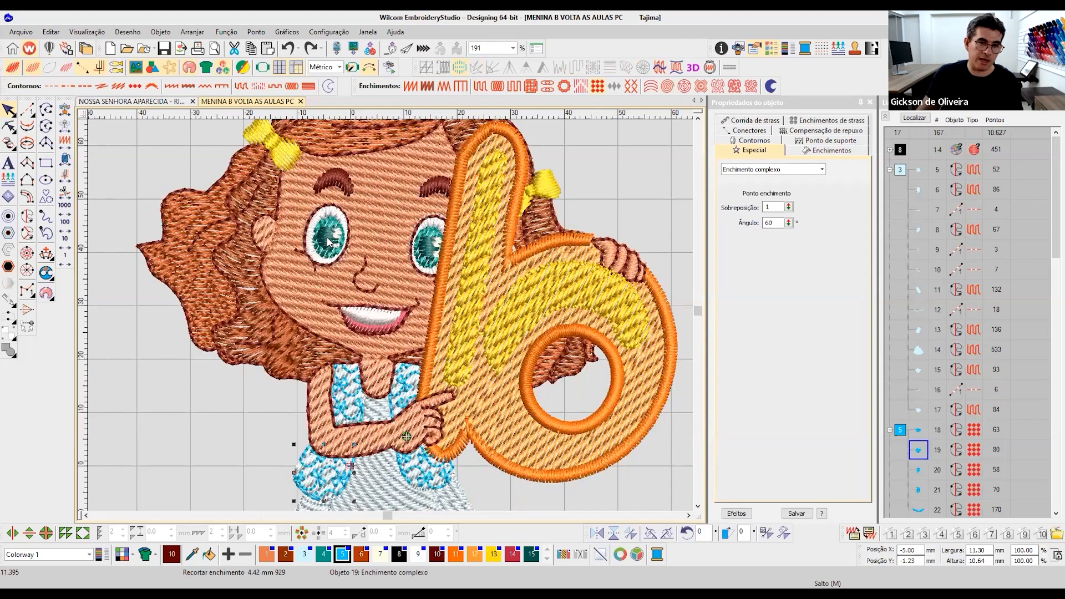